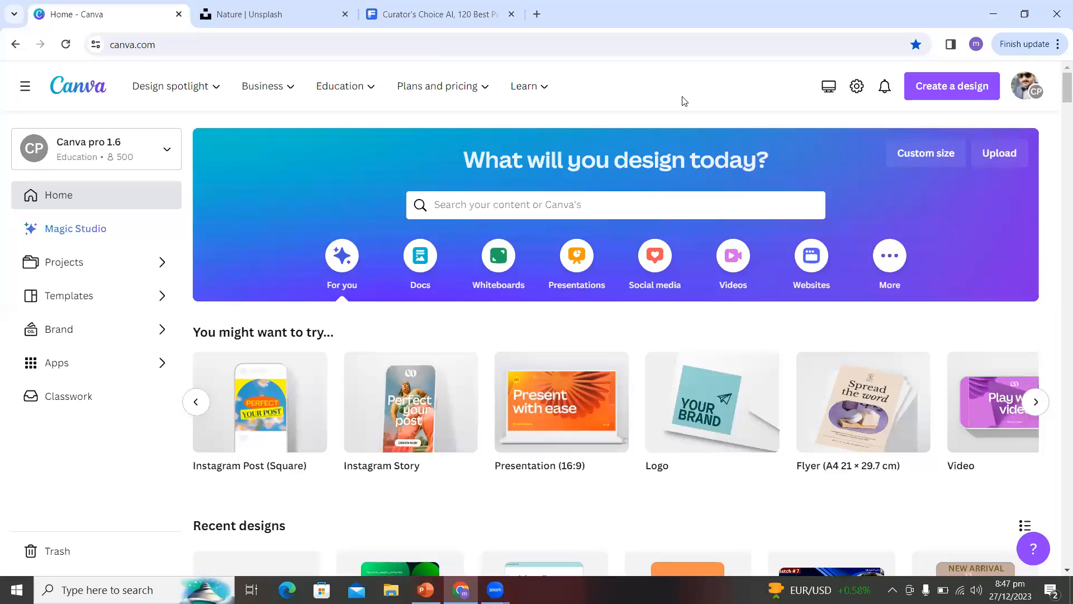
Step: Search the design types for "facebook post" and create a blank Facebook Post (Landscape) design
left_click(926, 90)
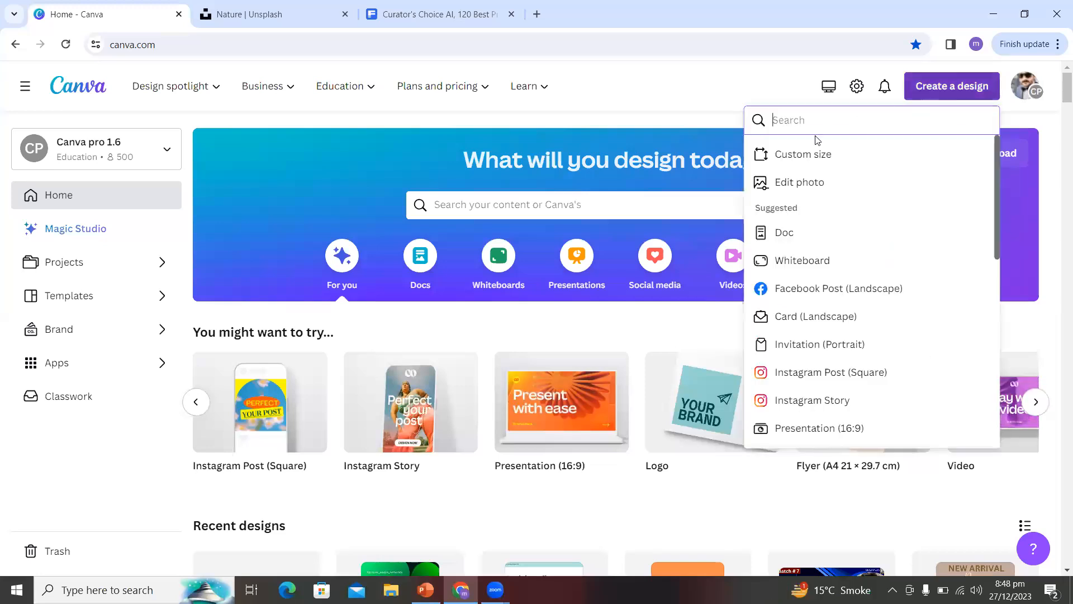
type("facebook ")
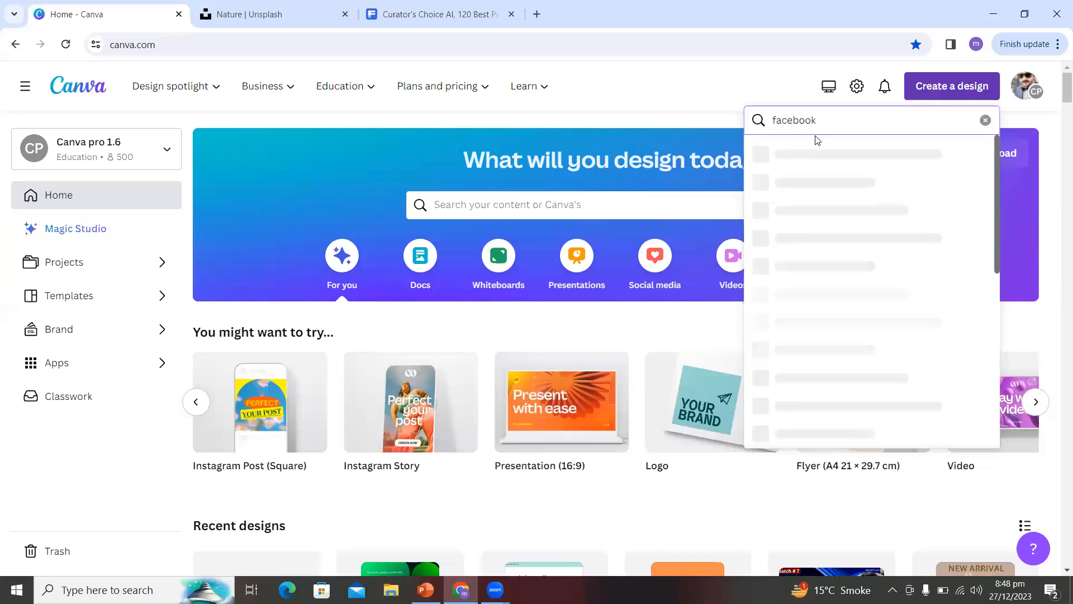
type("post")
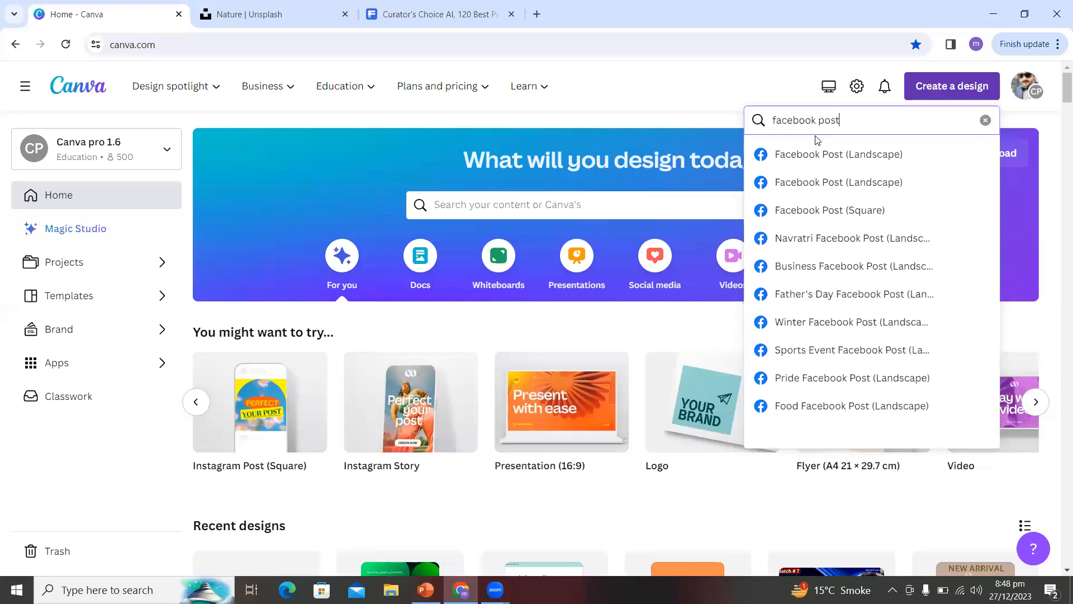
left_click(864, 170)
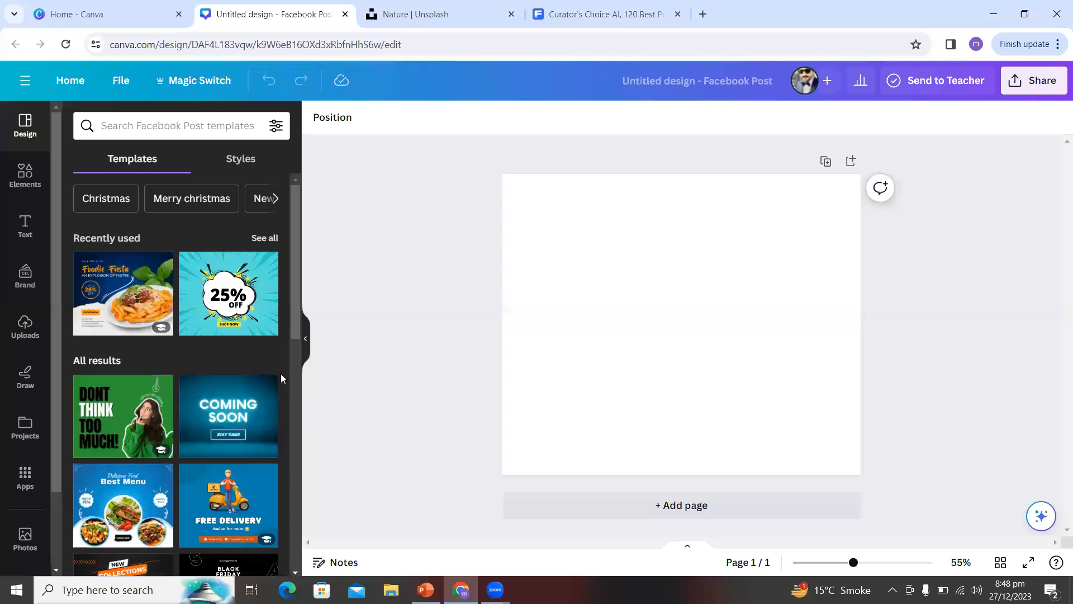
left_click_drag(291, 333, 305, 438)
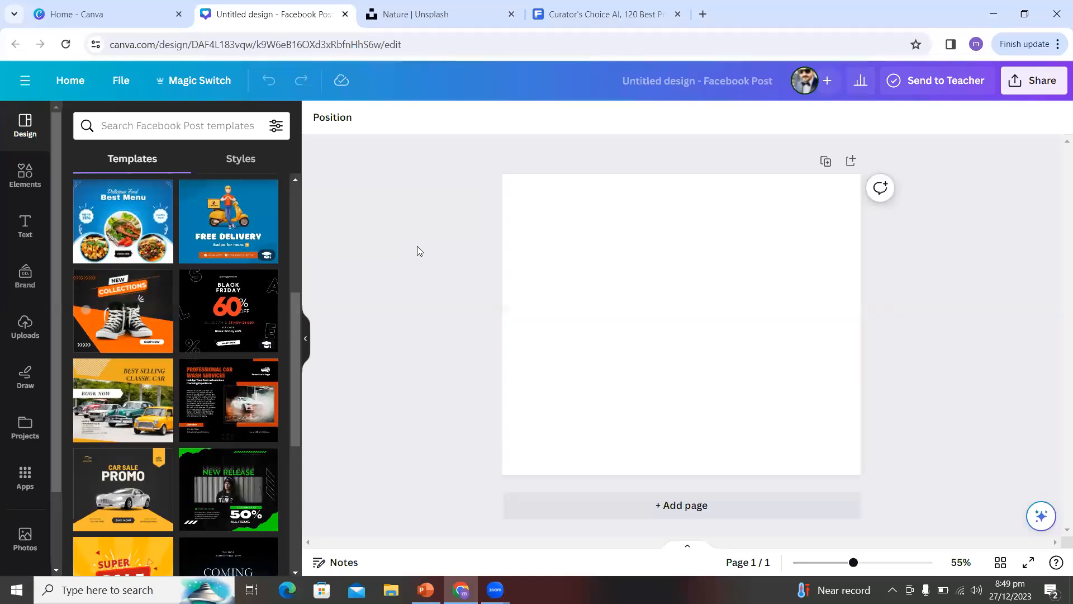
left_click(28, 204)
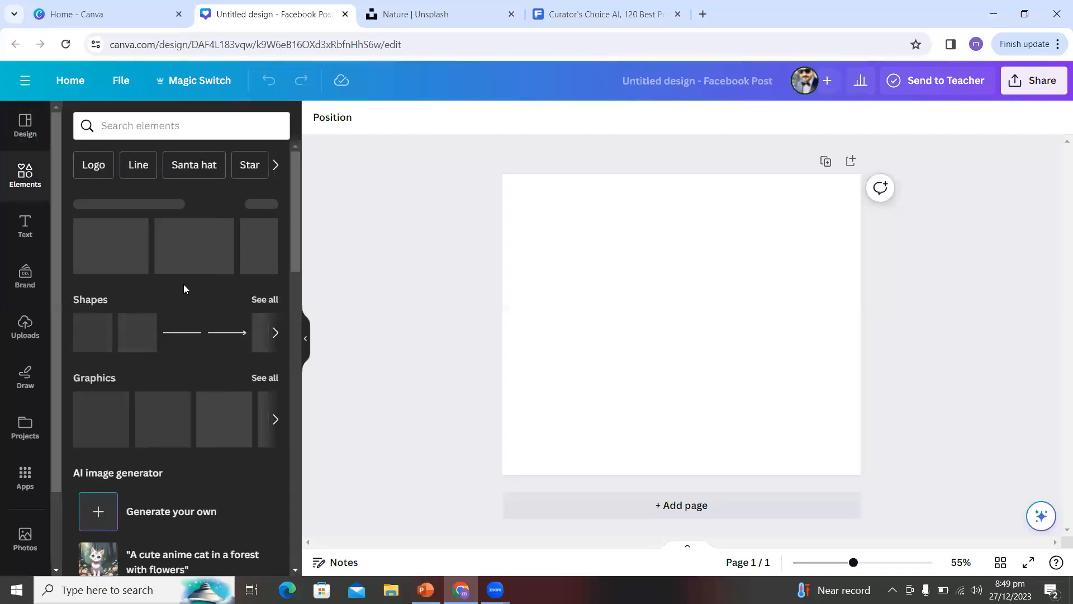
left_click(28, 229)
left_click(632, 288)
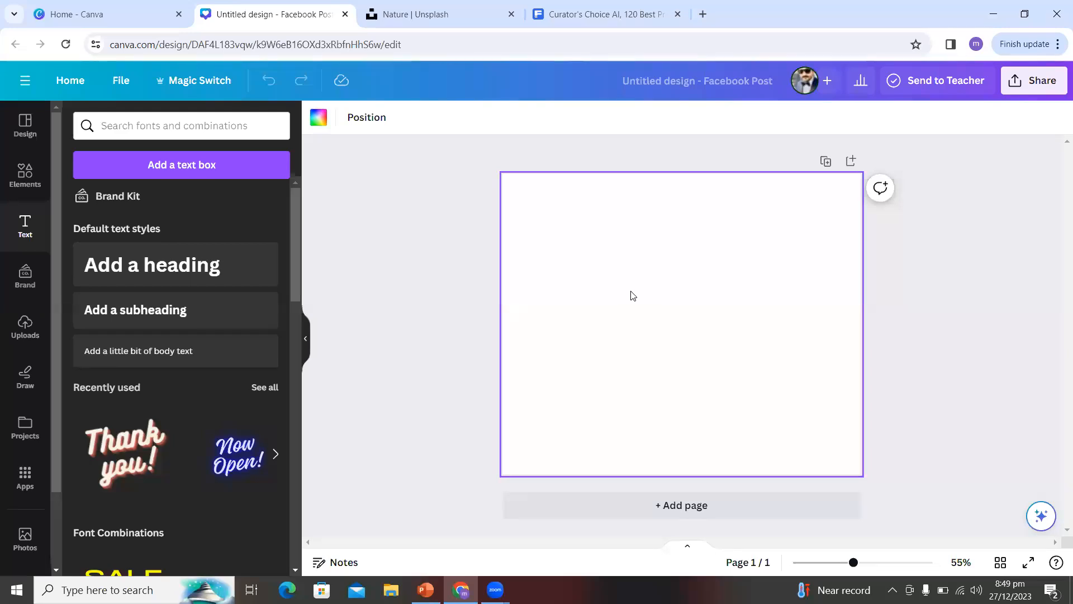
Step: Search the elements library for "vector background" and limit the results to photos
left_click(27, 177)
left_click(103, 124)
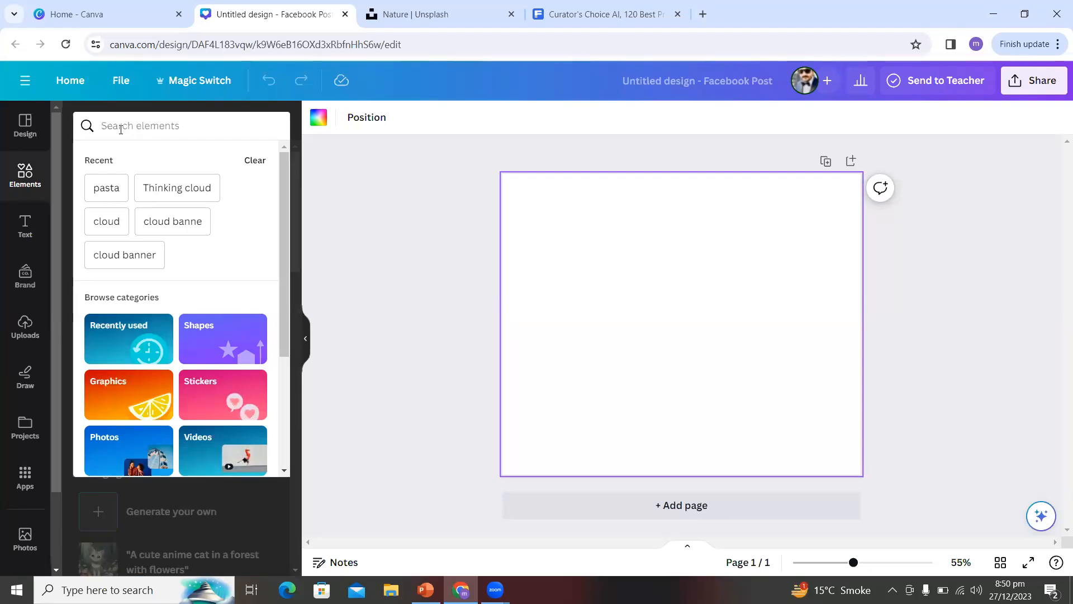
type("vector background")
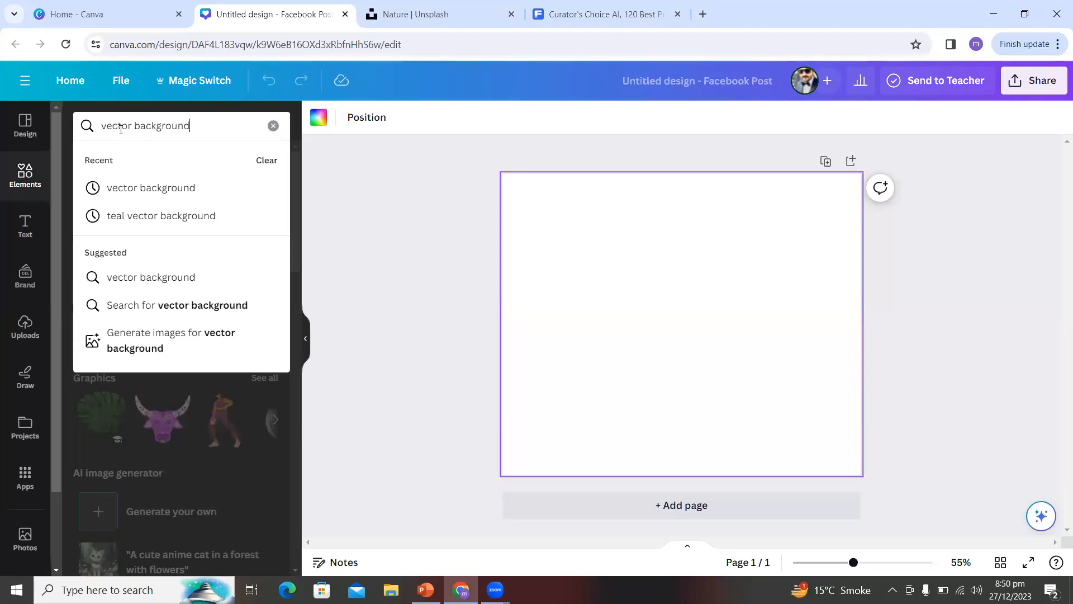
key("Return")
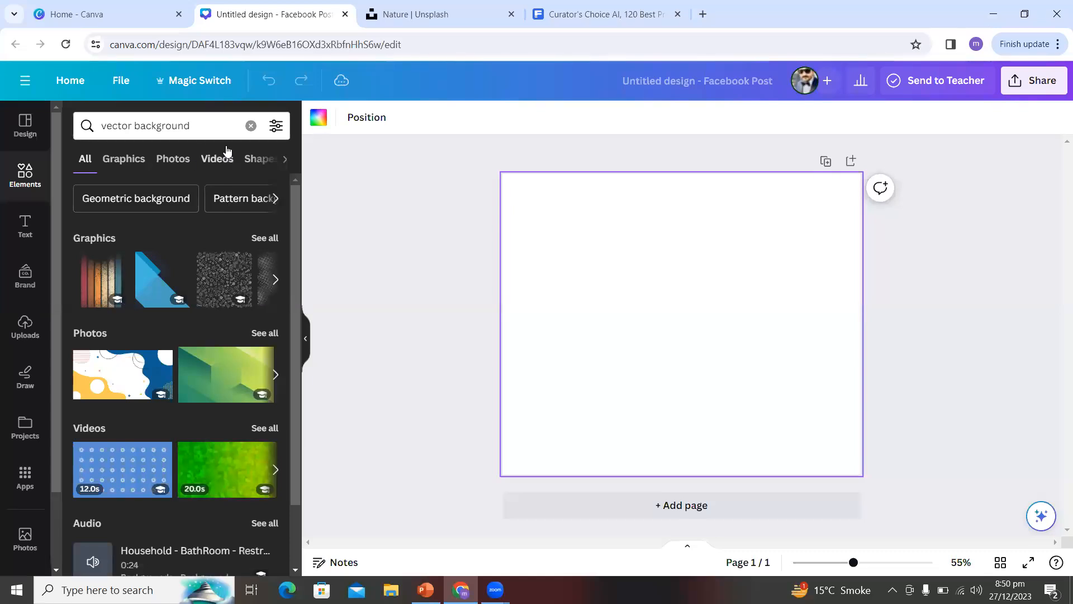
left_click(141, 161)
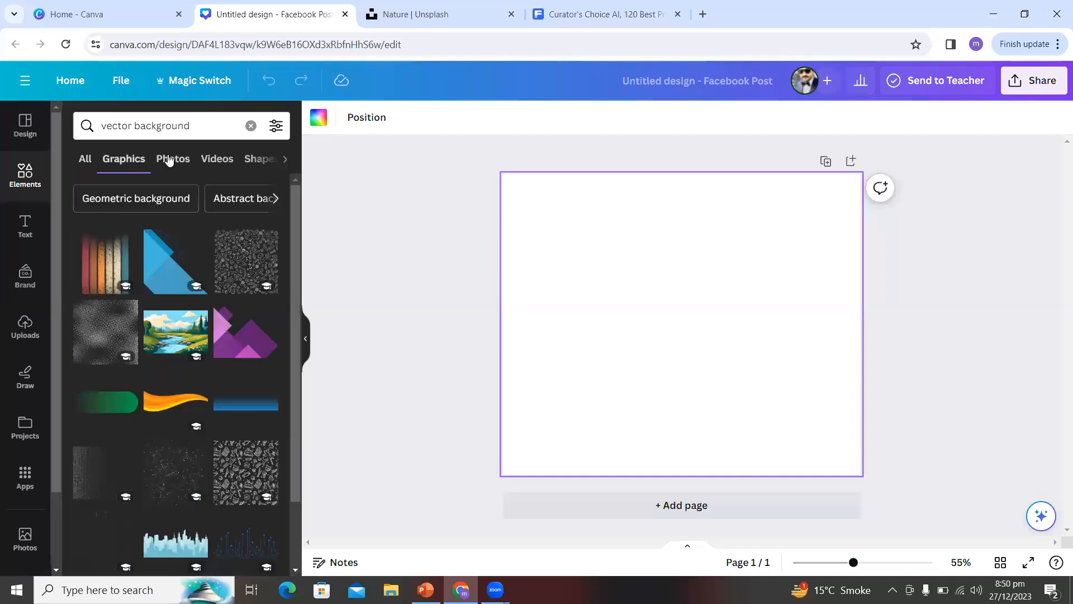
left_click(168, 160)
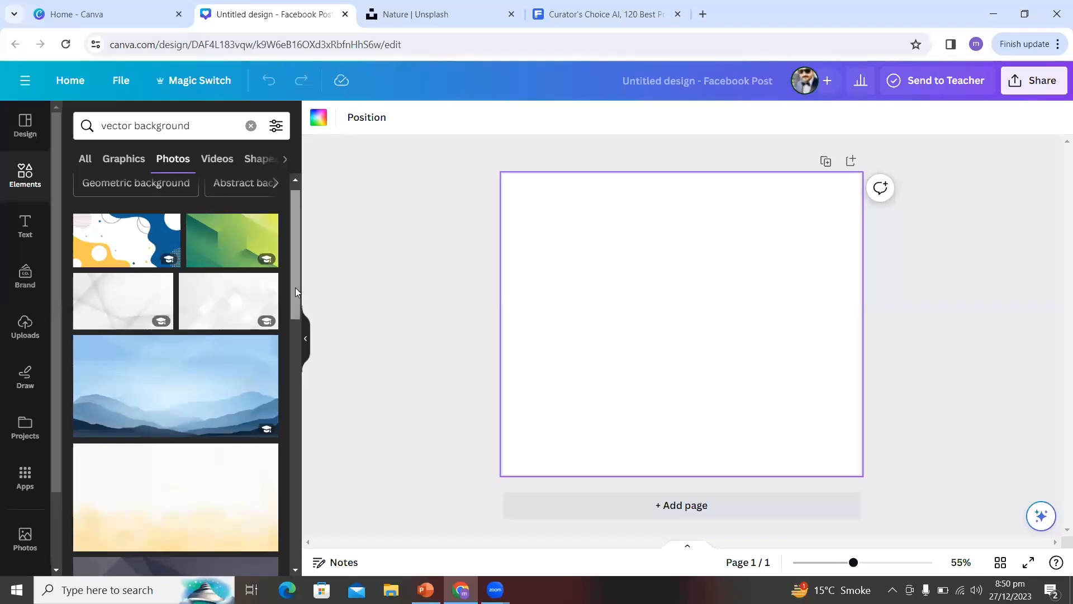
Step: Find the orange sunburst photo among the vector backgrounds and add it to the blank page
scroll(295, 287, "down", 2)
scroll(309, 344, "down", 7)
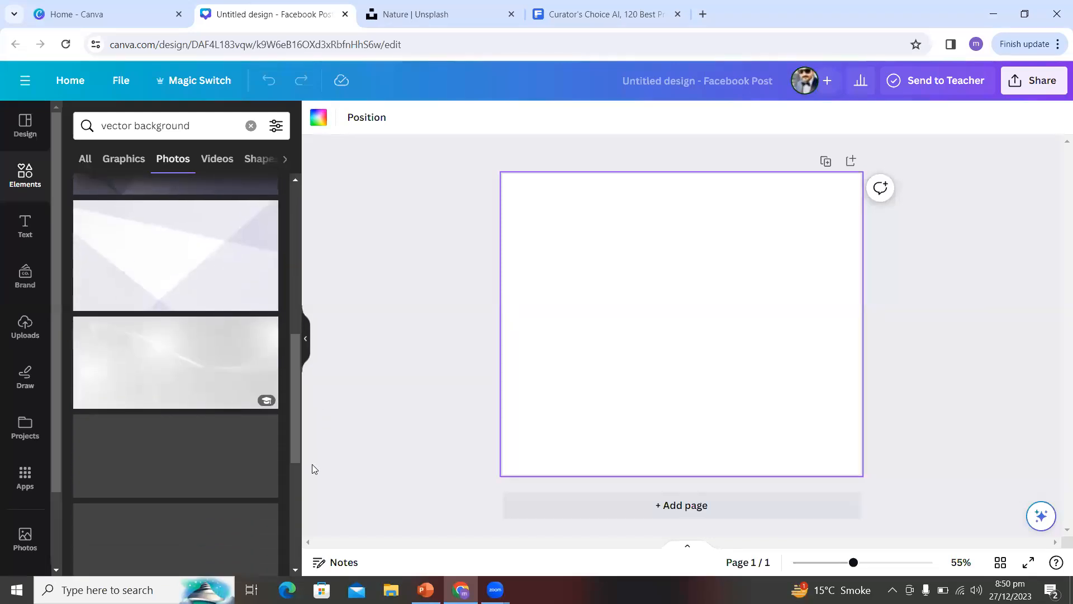
scroll(303, 434, "down", 3)
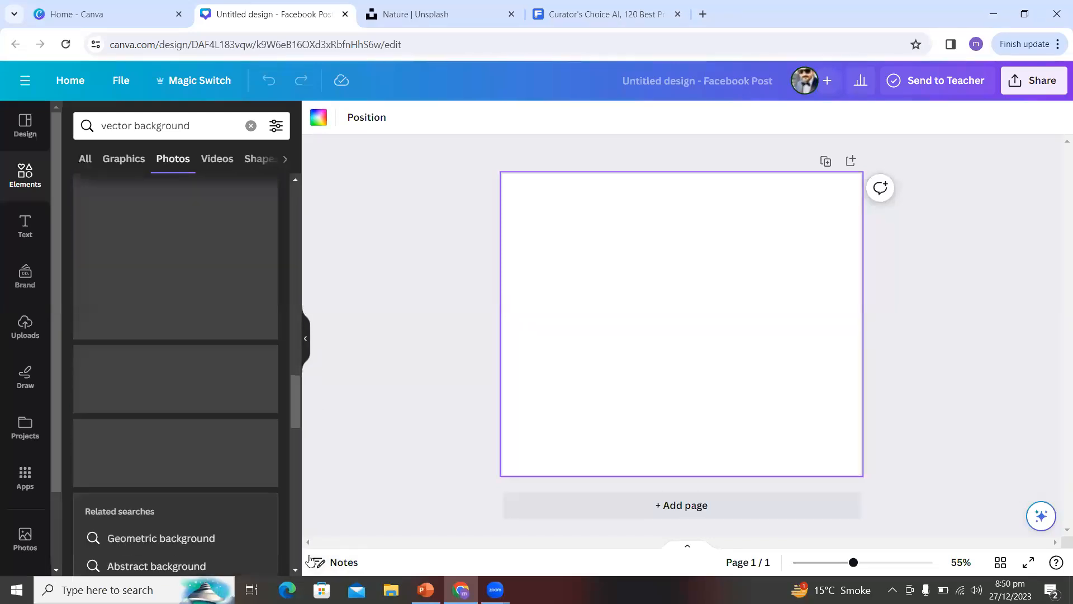
left_click_drag(291, 405, 290, 351)
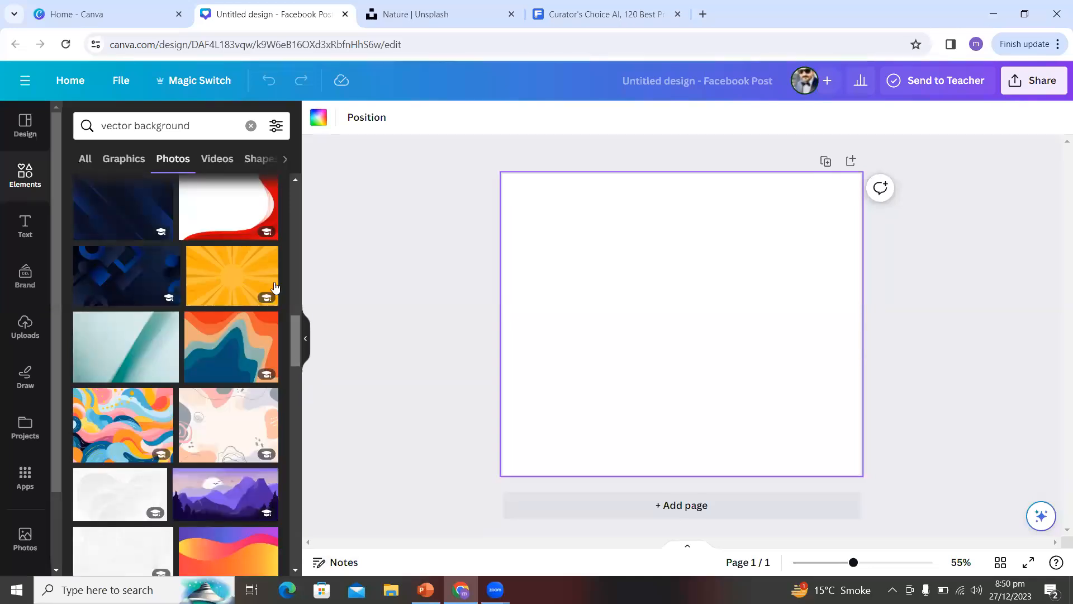
left_click(226, 277)
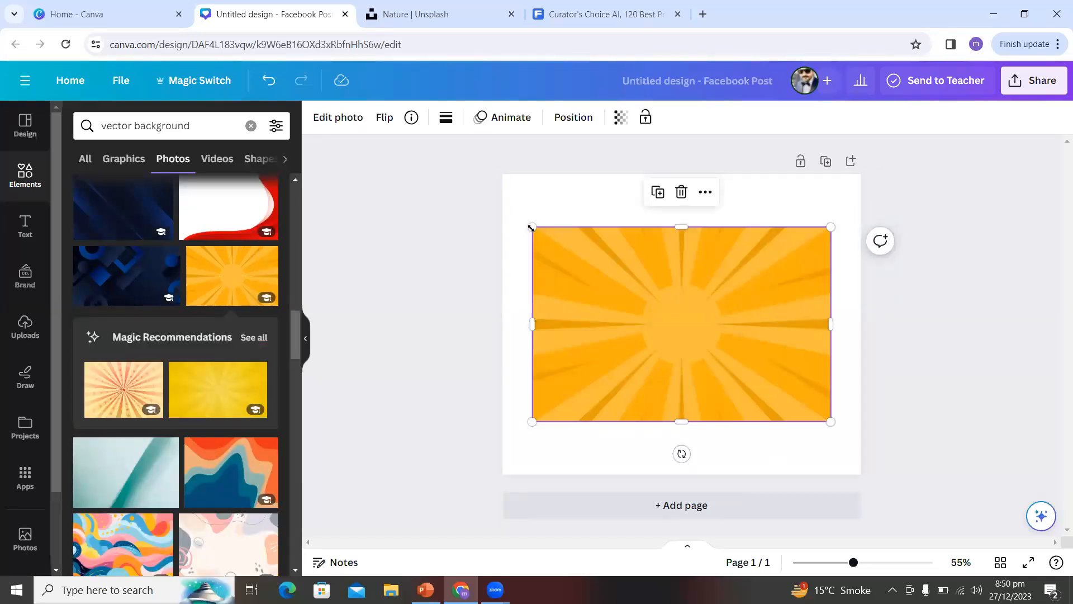
Step: Enlarge the orange sunburst photo on all sides until it covers the whole page, and deselect it
left_click_drag(532, 227, 502, 207)
left_click_drag(832, 205, 861, 188)
left_click_drag(694, 316, 693, 324)
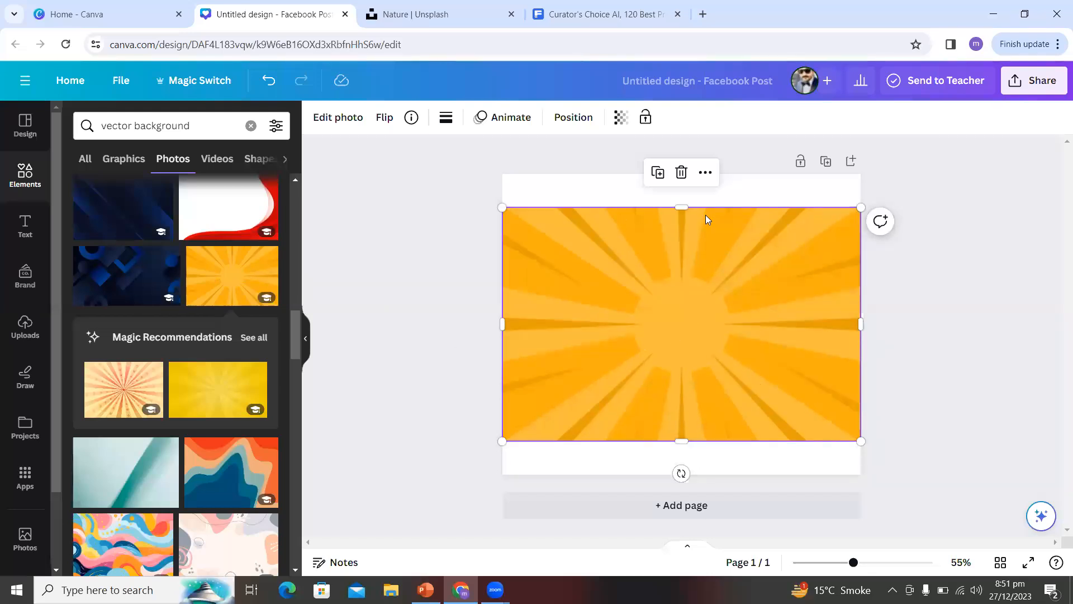
left_click_drag(689, 206, 691, 174)
left_click_drag(682, 441, 689, 476)
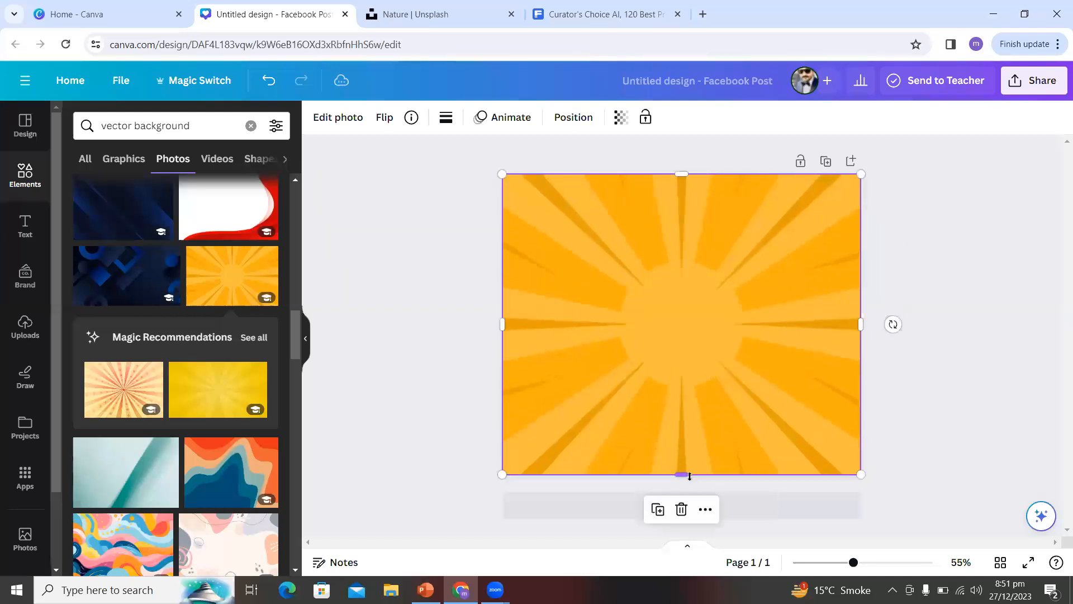
left_click(475, 298)
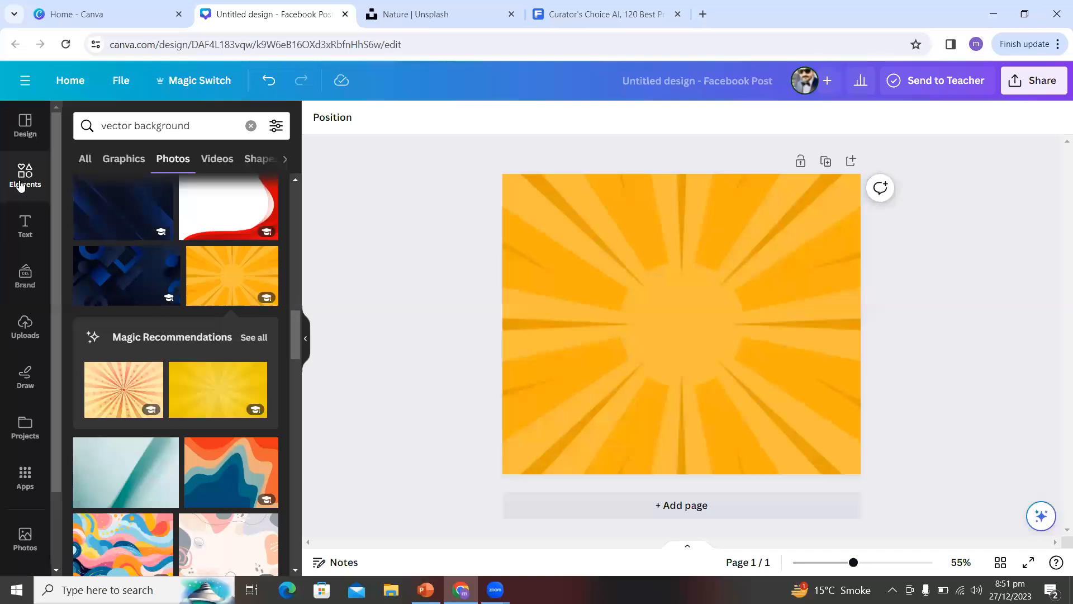
Step: Replace the element search with "thinking cloud" and limit the results to graphics
left_click_drag(197, 126, 97, 137)
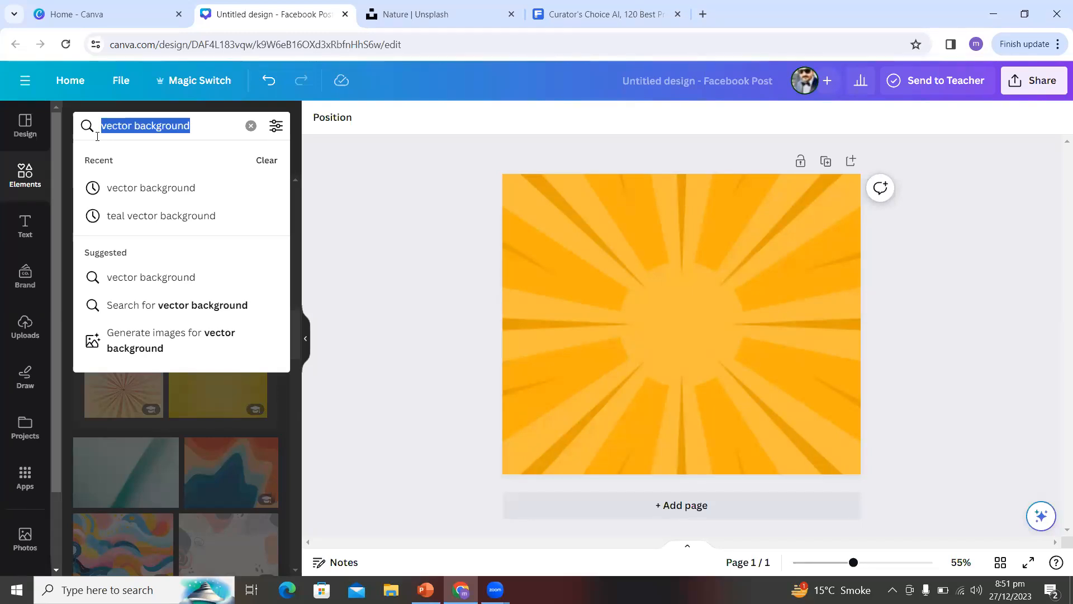
type("t")
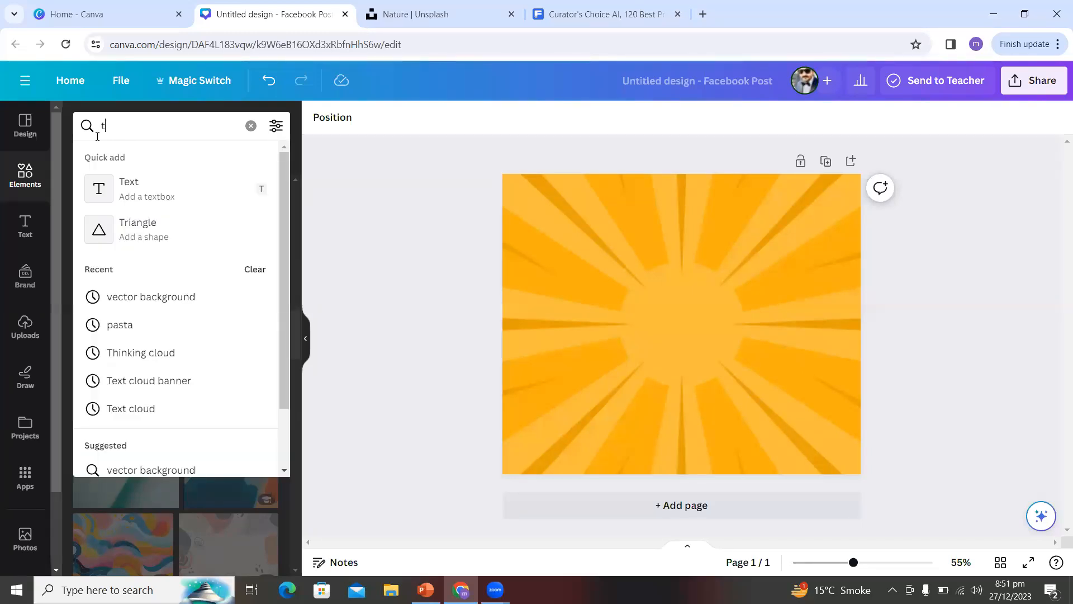
type("hinking cloud")
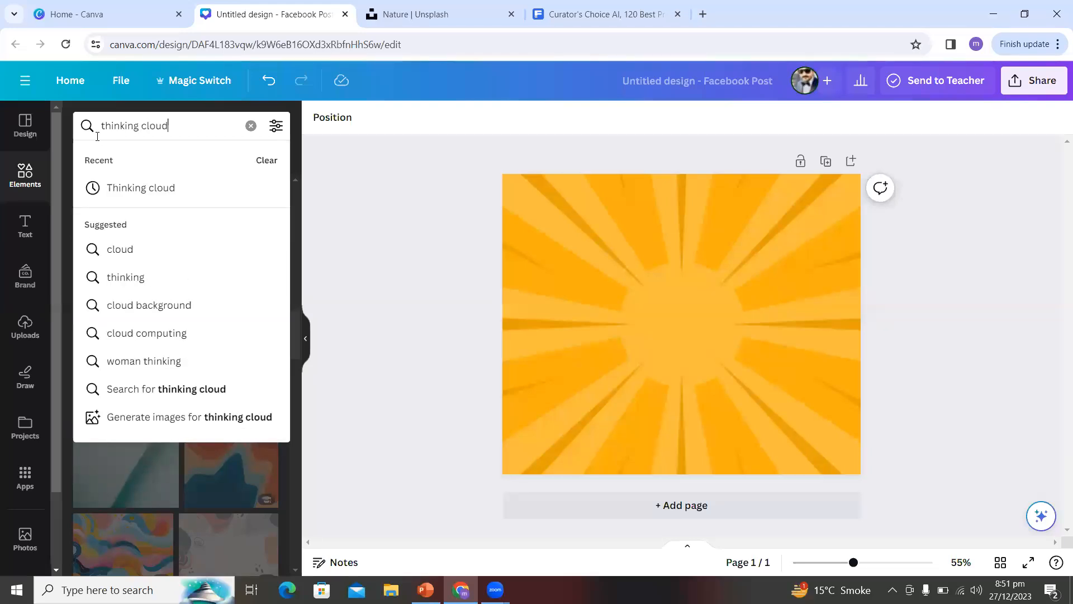
key("Return")
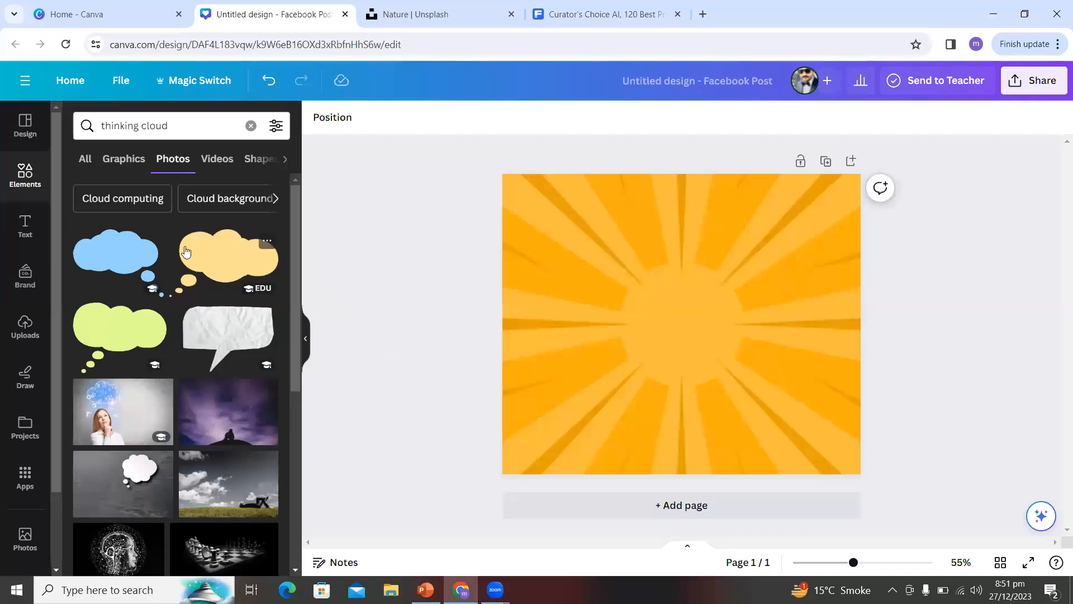
left_click(123, 159)
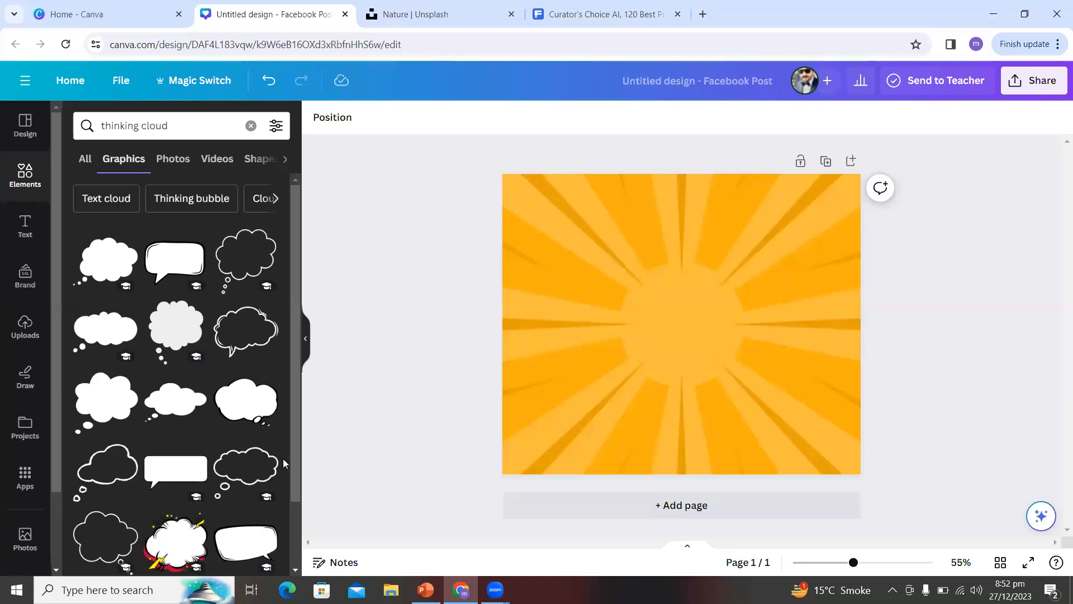
Step: Find the white spiky comic burst with halftone dots and add it to the page
left_click_drag(299, 472, 293, 513)
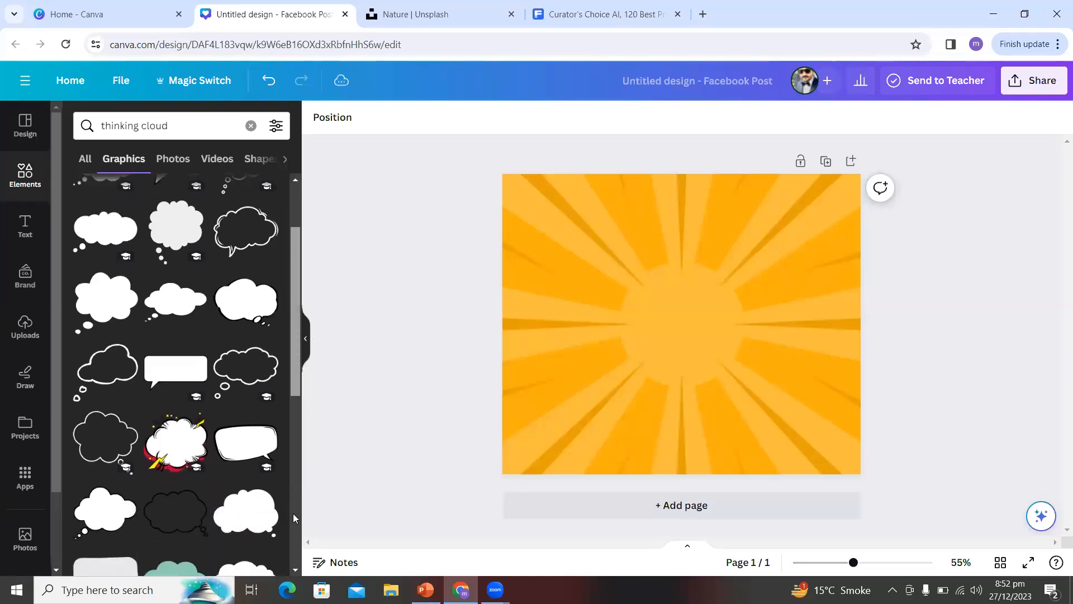
scroll(293, 513, "down", 3)
left_click_drag(285, 576, 285, 603)
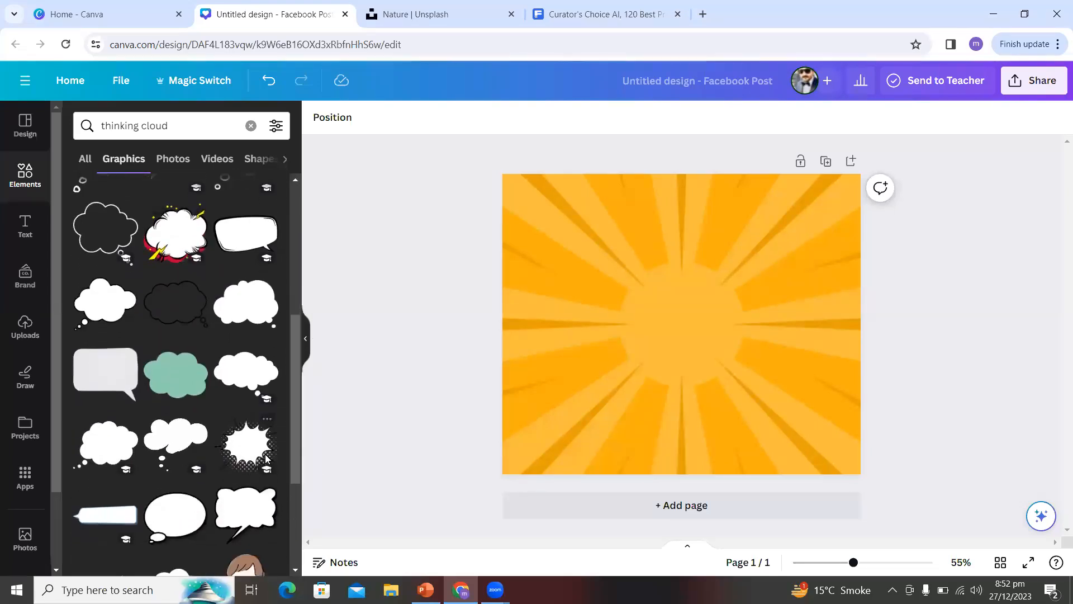
left_click(230, 446)
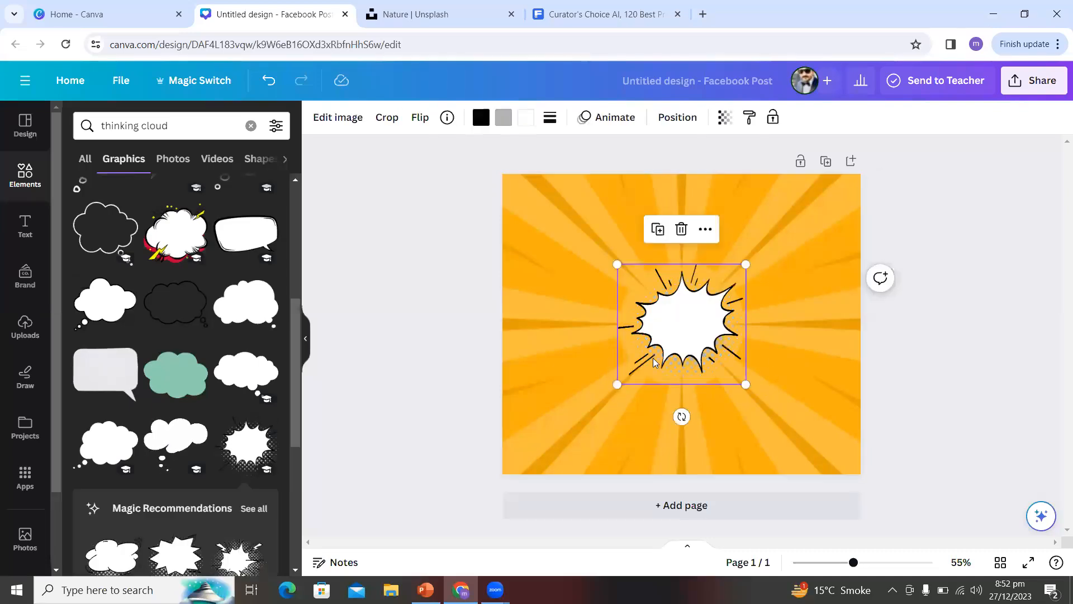
Step: Enlarge the white comic burst and centre it on the sunburst background
left_click_drag(609, 402, 534, 483)
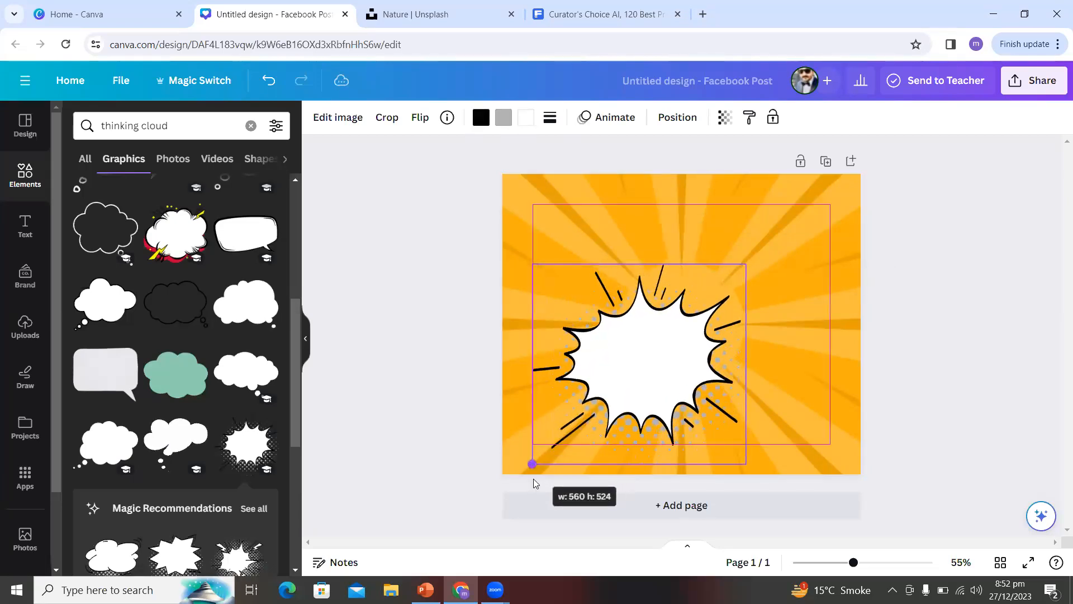
left_click(455, 367)
left_click_drag(721, 339, 740, 293)
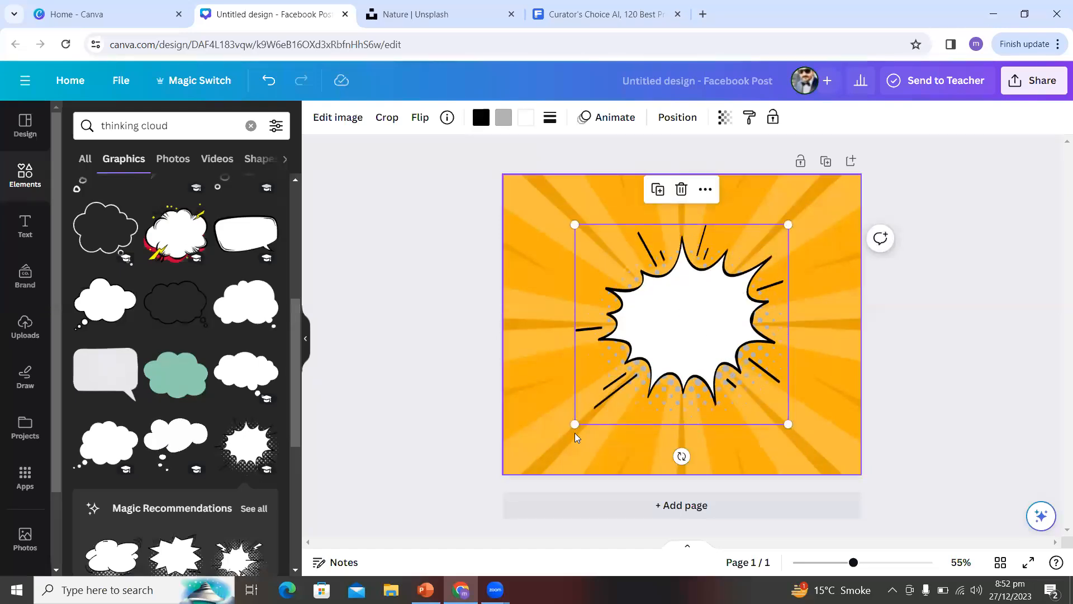
left_click_drag(575, 424, 553, 444)
left_click_drag(658, 361, 671, 357)
left_click(930, 364)
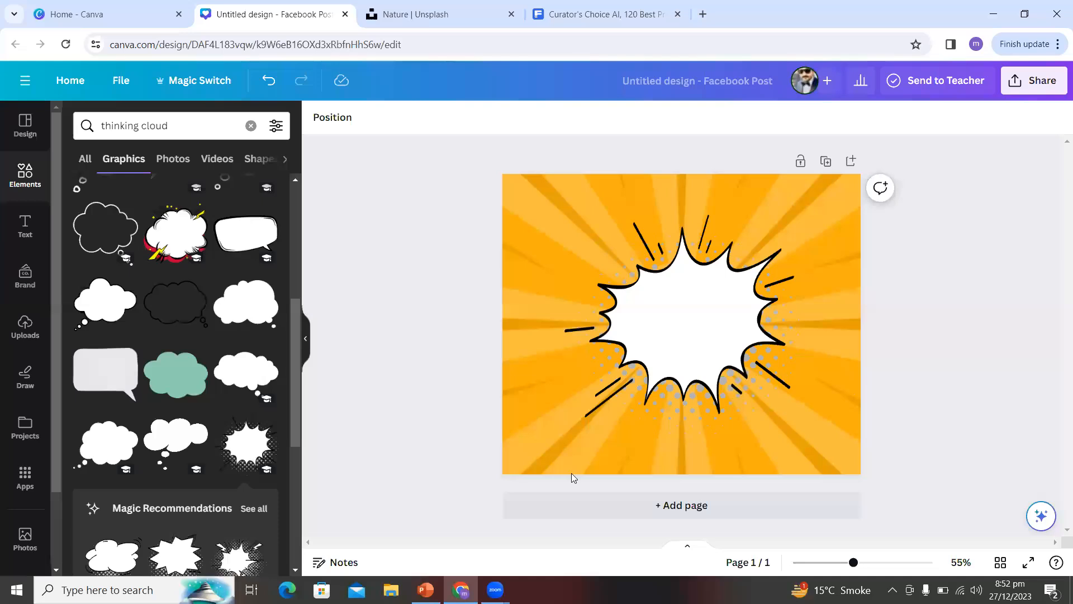
left_click_drag(855, 566, 863, 566)
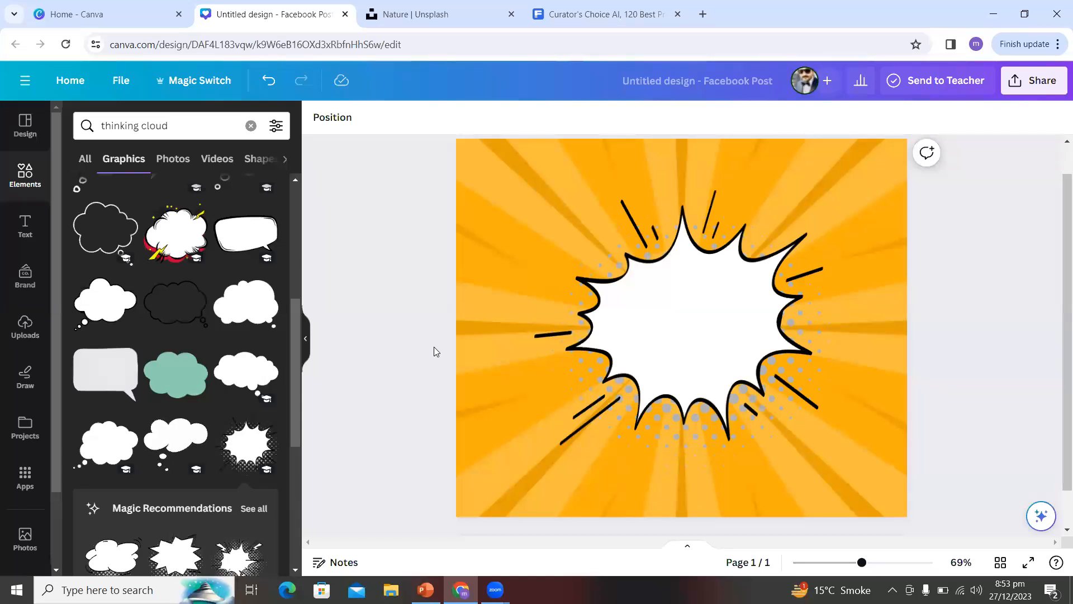
left_click(695, 297)
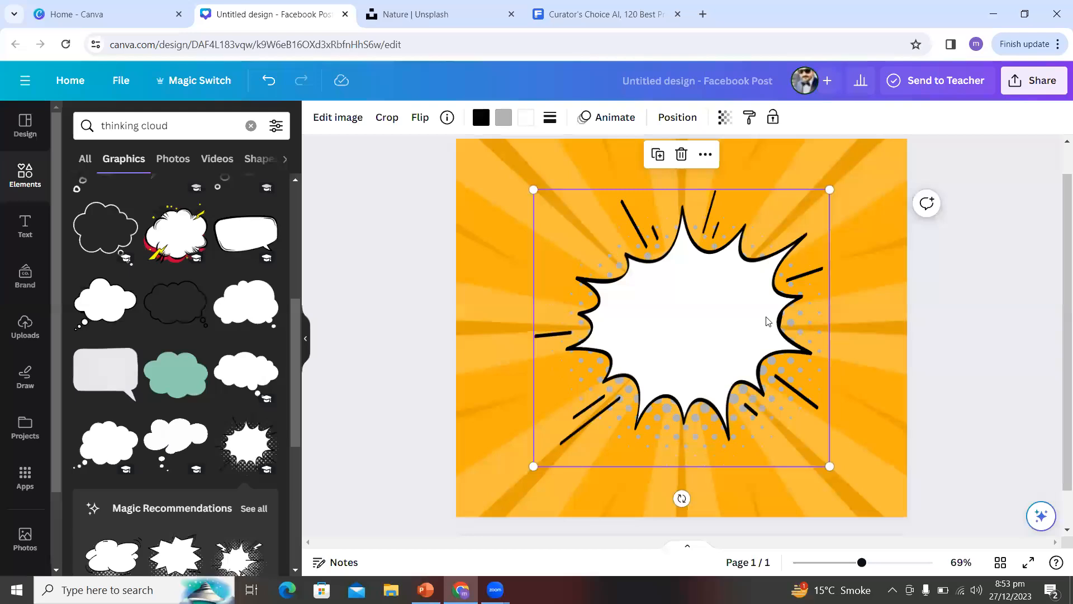
left_click_drag(671, 340, 693, 312)
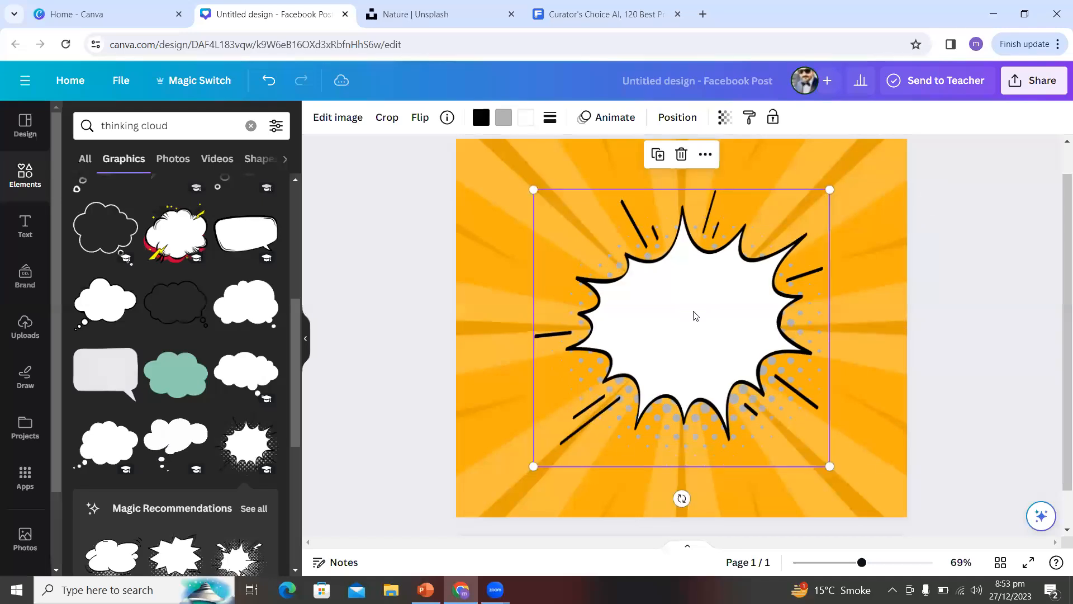
left_click(394, 312)
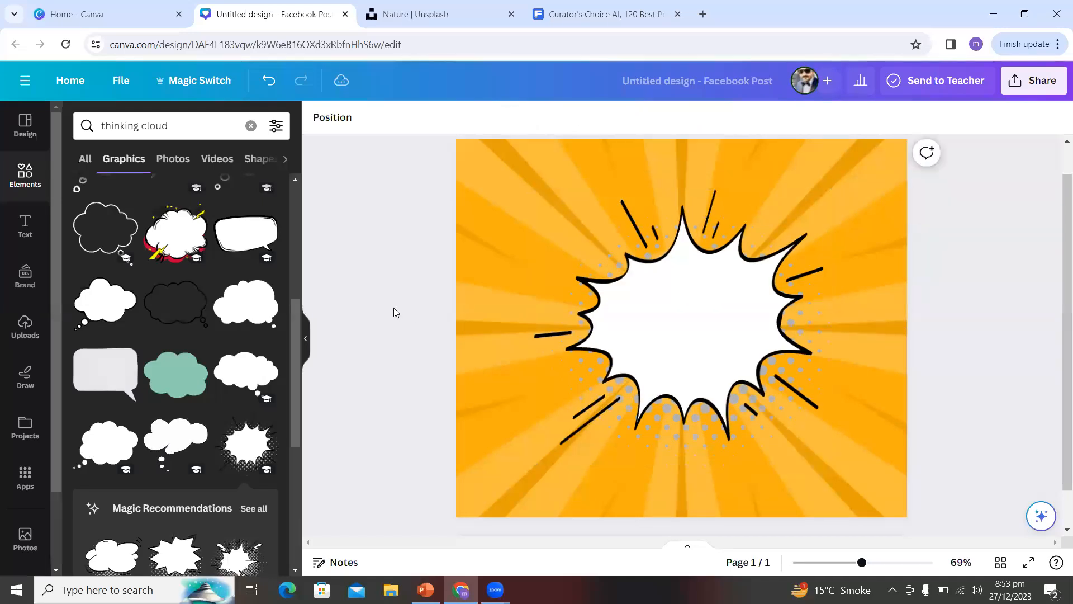
left_click(682, 298)
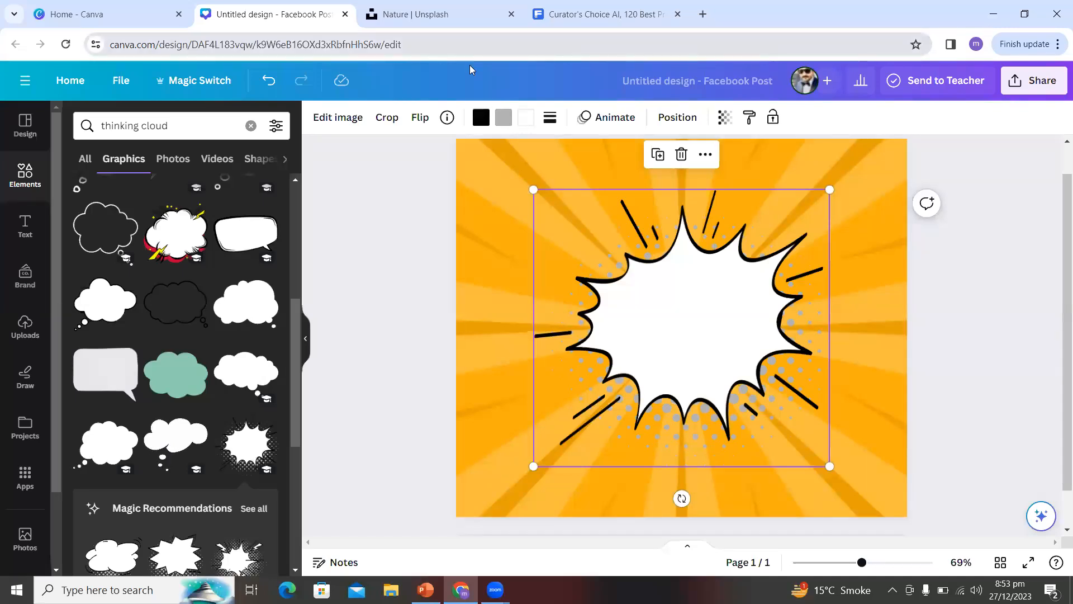
Step: Recolour the comic burst's grey halftone dots white and its black outline light turquoise
left_click(481, 118)
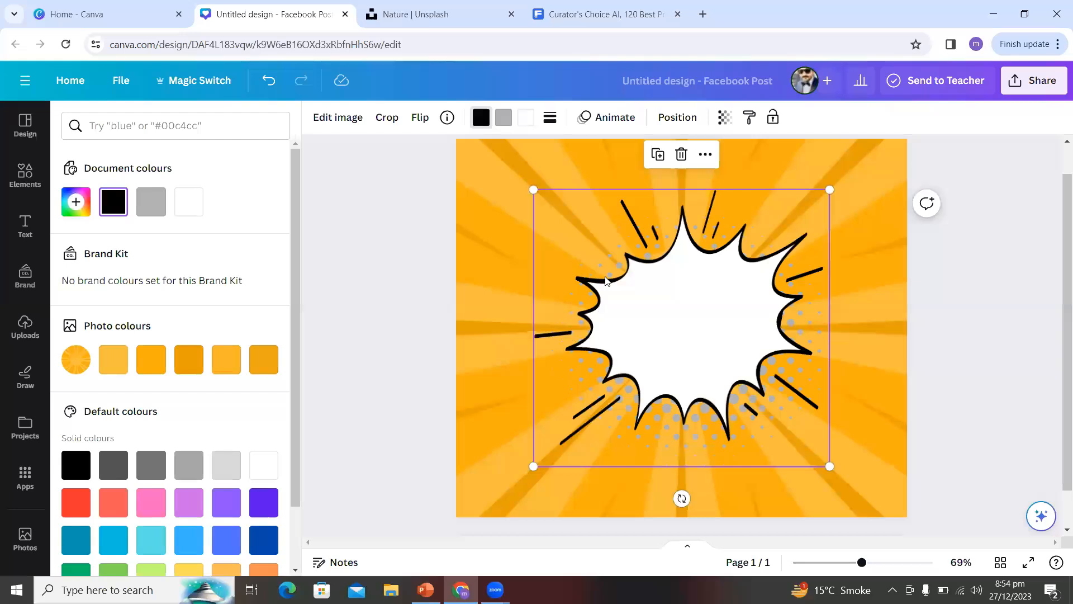
left_click(515, 122)
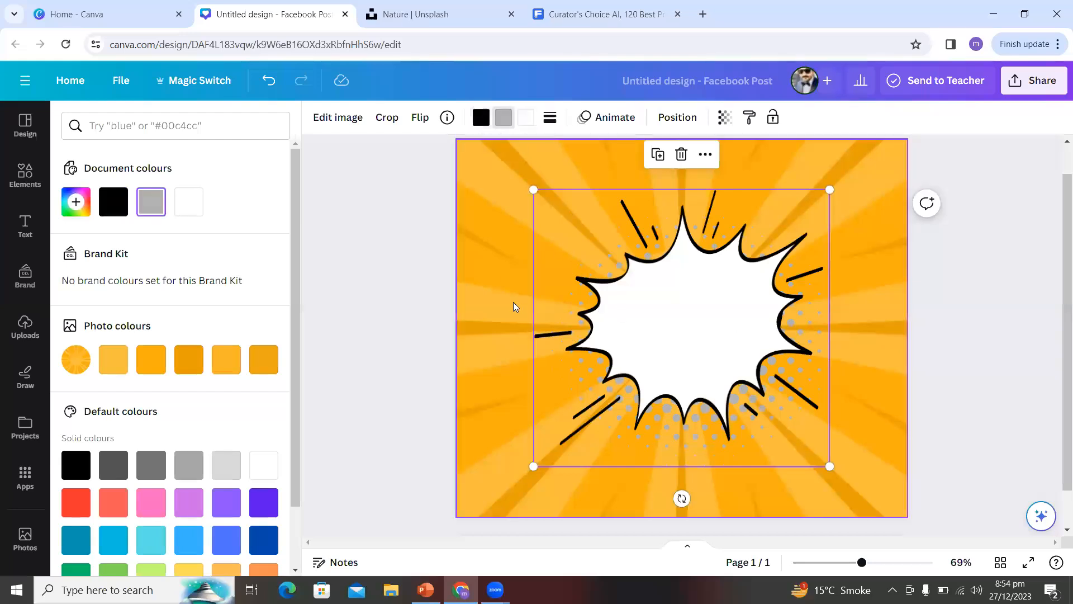
left_click(179, 210)
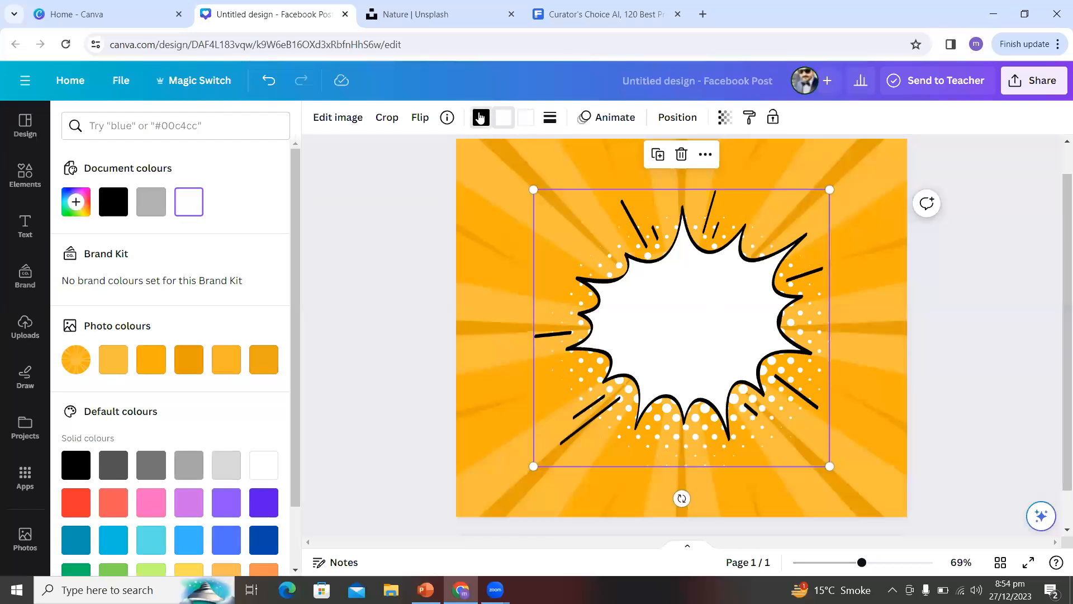
left_click(480, 117)
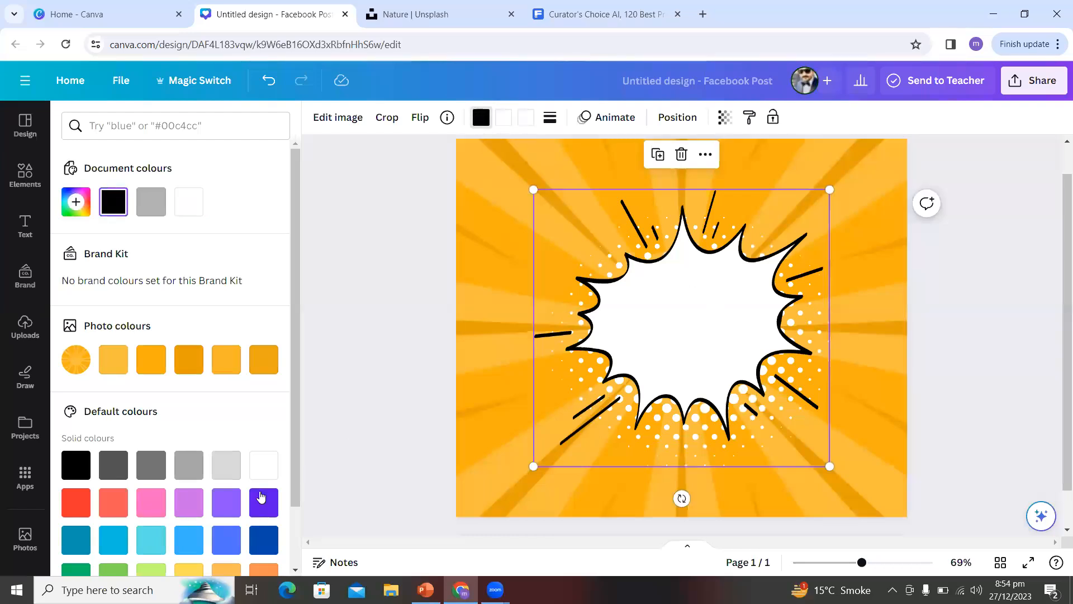
left_click(150, 542)
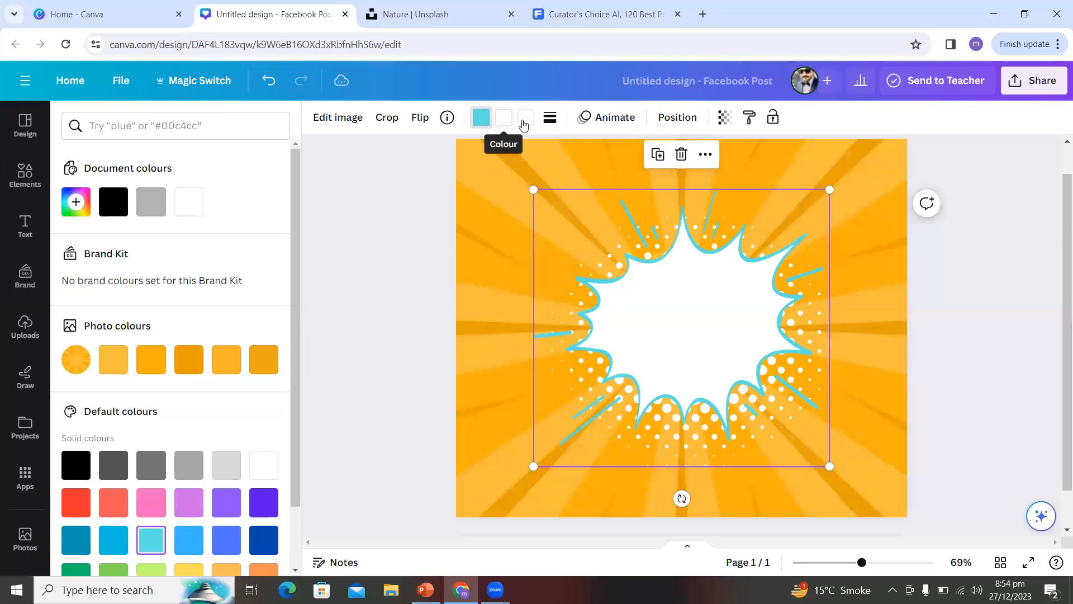
Step: Fill the white interior of the comic burst with dark turquoise blue, keeping the dots white, and deselect it
left_click(504, 118)
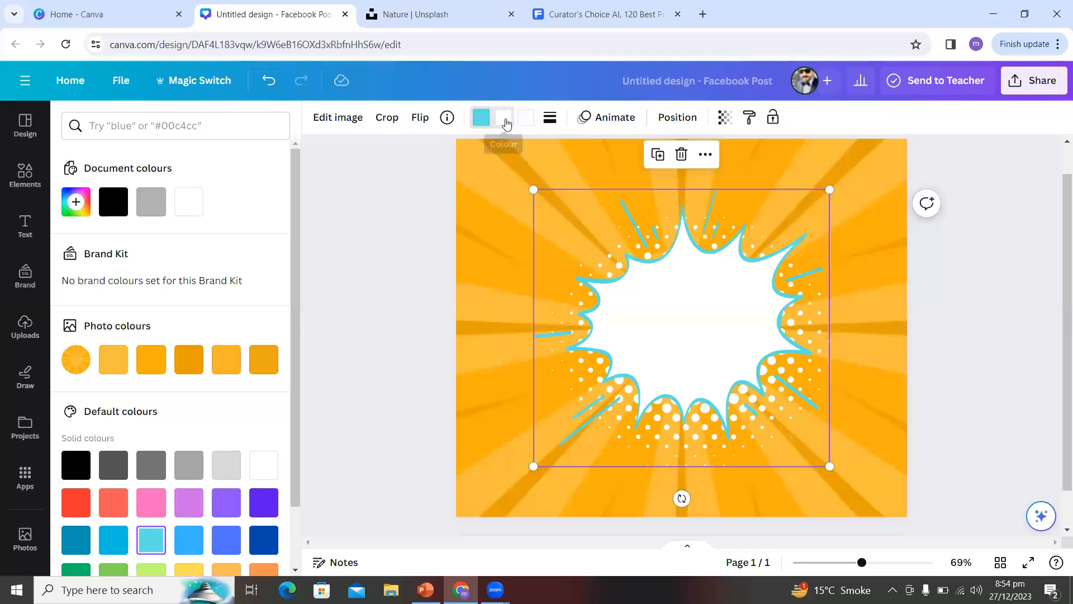
left_click(159, 207)
left_click(182, 208)
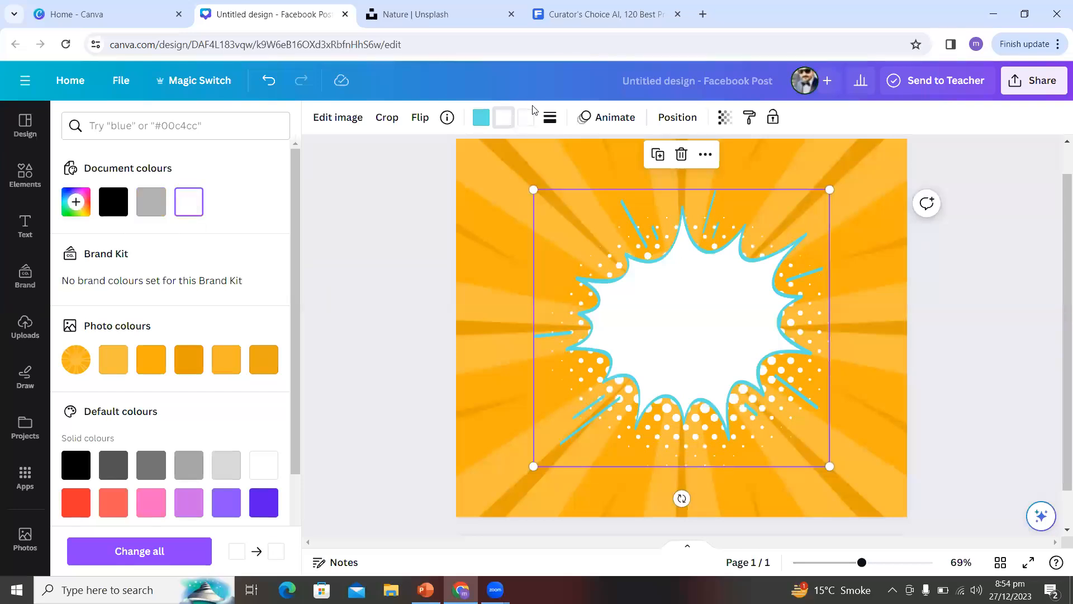
left_click(83, 538)
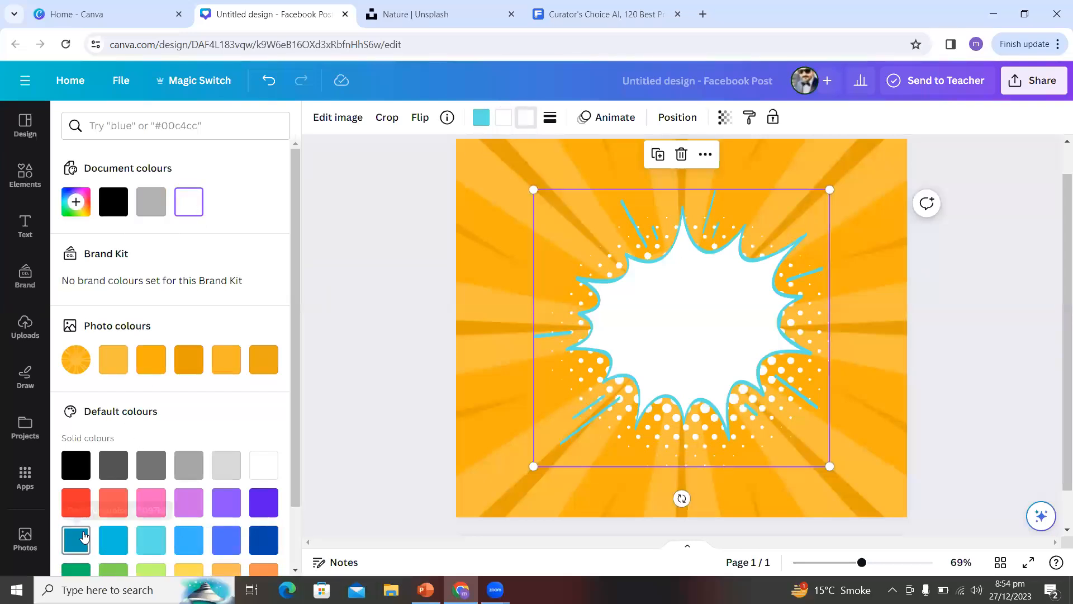
left_click(406, 369)
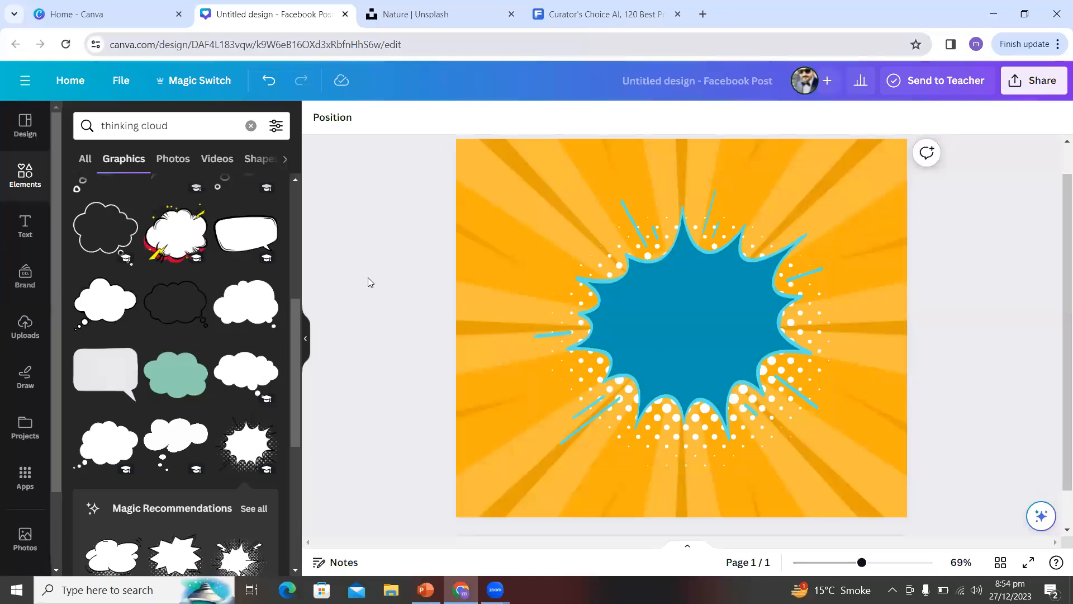
Step: Add a heading text box and place it over the middle of the blue burst
left_click(736, 364)
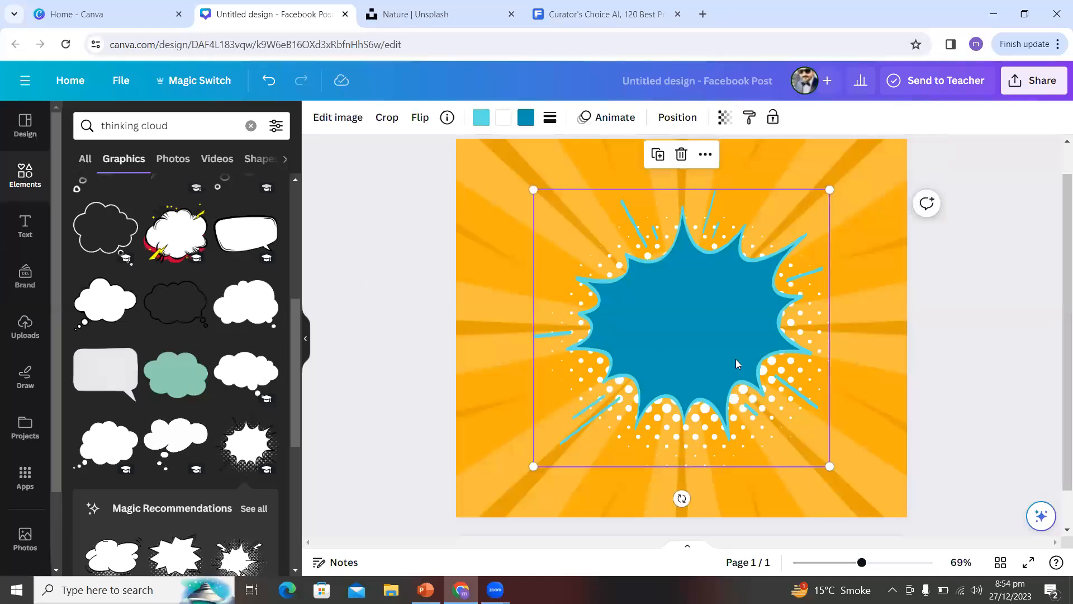
left_click(25, 226)
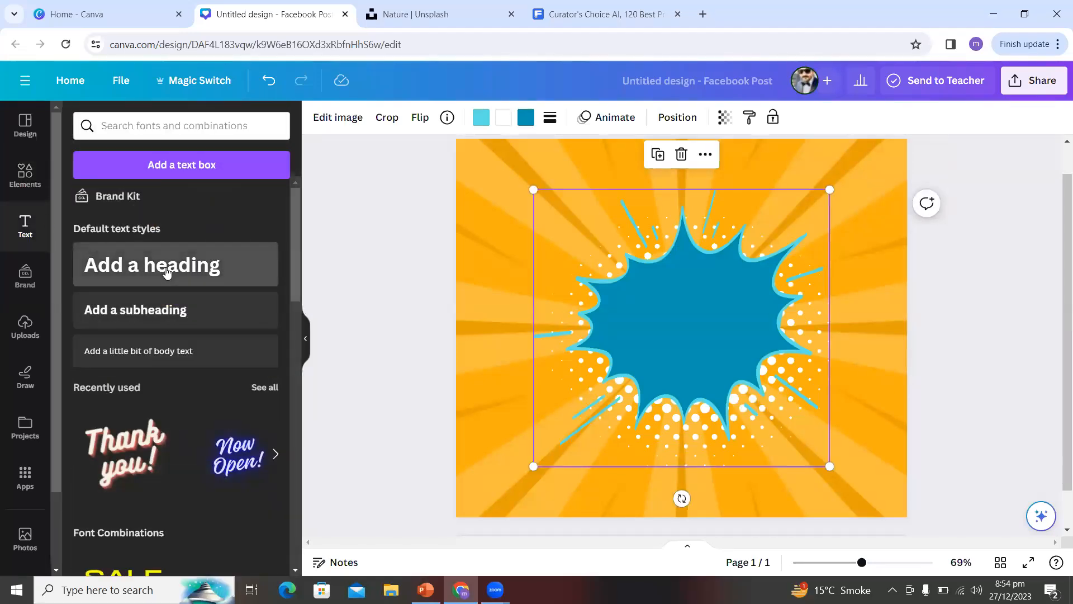
left_click(166, 273)
left_click(467, 394)
left_click(411, 397)
left_click_drag(599, 477, 630, 306)
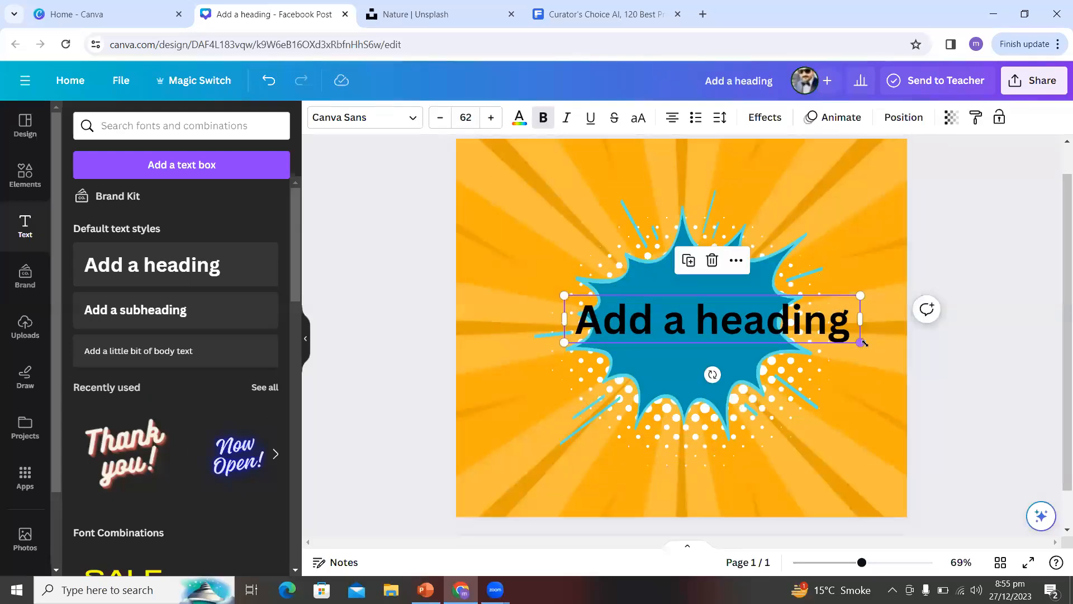
Step: Enlarge the blue burst and recentre it horizontally on the page behind the heading
left_click(754, 373)
left_click_drag(830, 189, 869, 152)
mouse_move(750, 265)
left_mouse_down()
mouse_move(710, 283)
mouse_move(723, 285)
mouse_move(715, 279)
mouse_move(731, 271)
left_mouse_up()
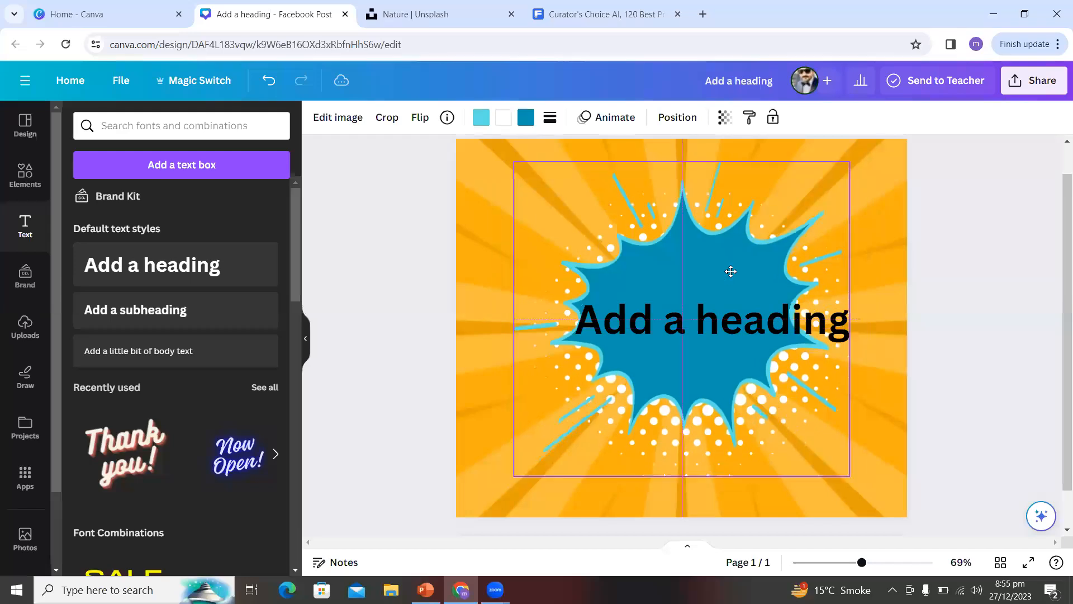
left_click(935, 372)
Step: Shrink the heading to size 41.5 within the burst and replace its text with "25%"
left_click(744, 319)
left_click_drag(861, 342, 725, 296)
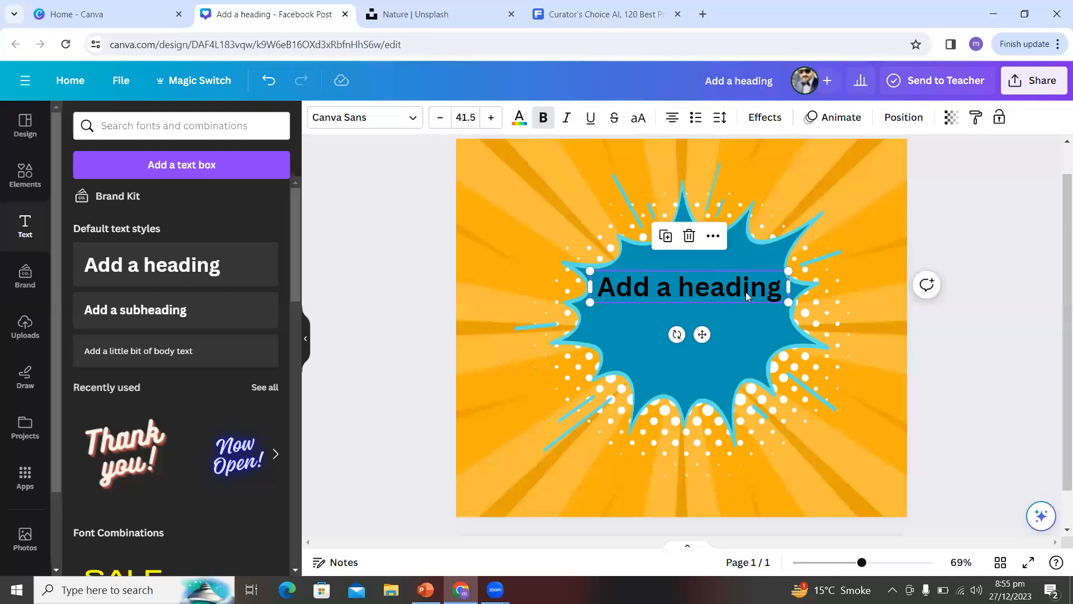
double_click(744, 290)
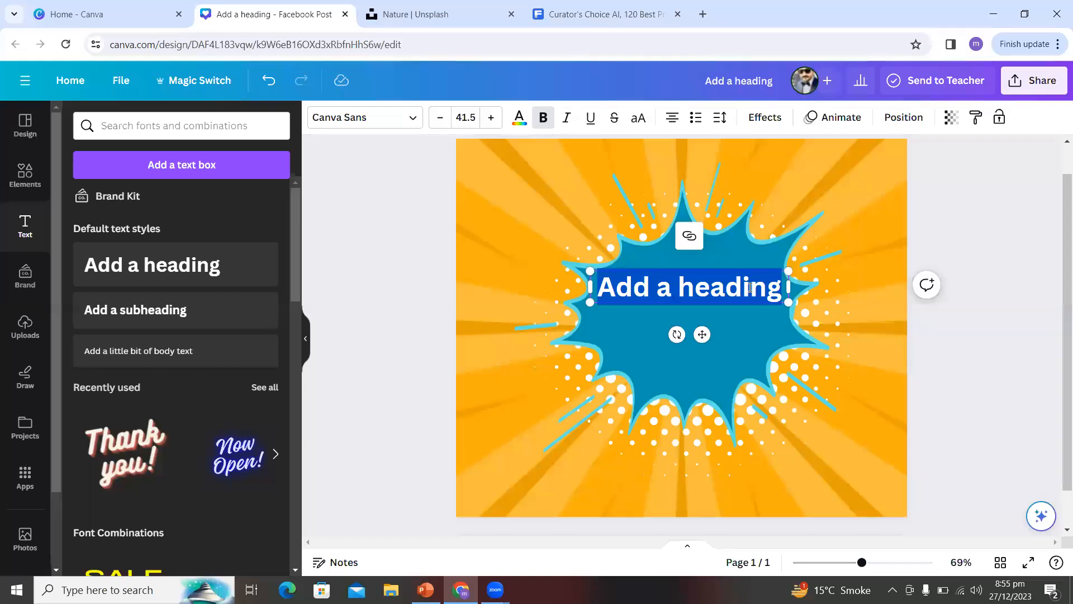
type("25")
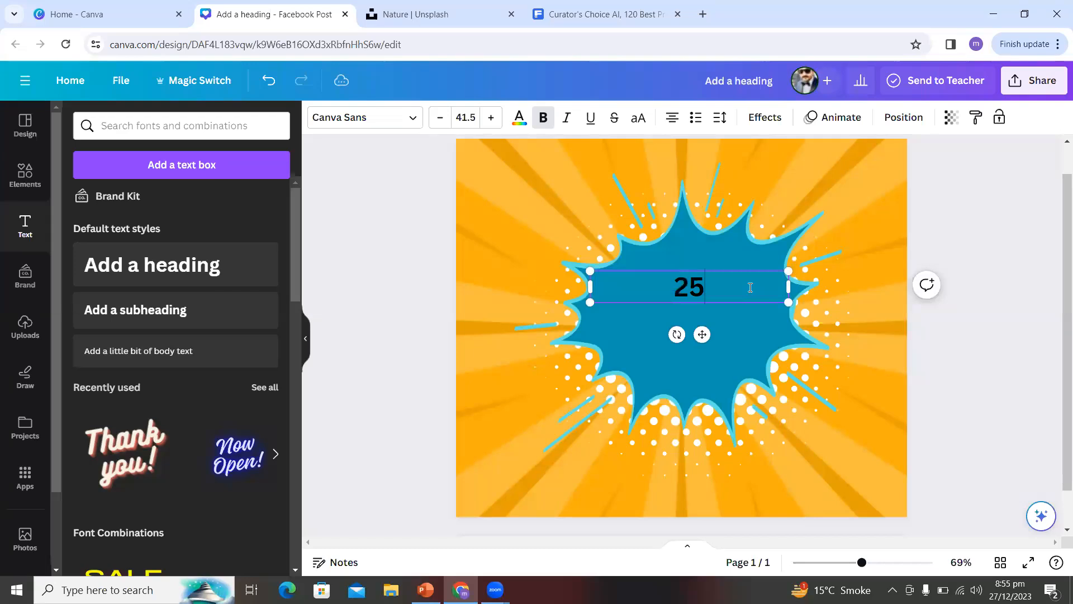
type("%")
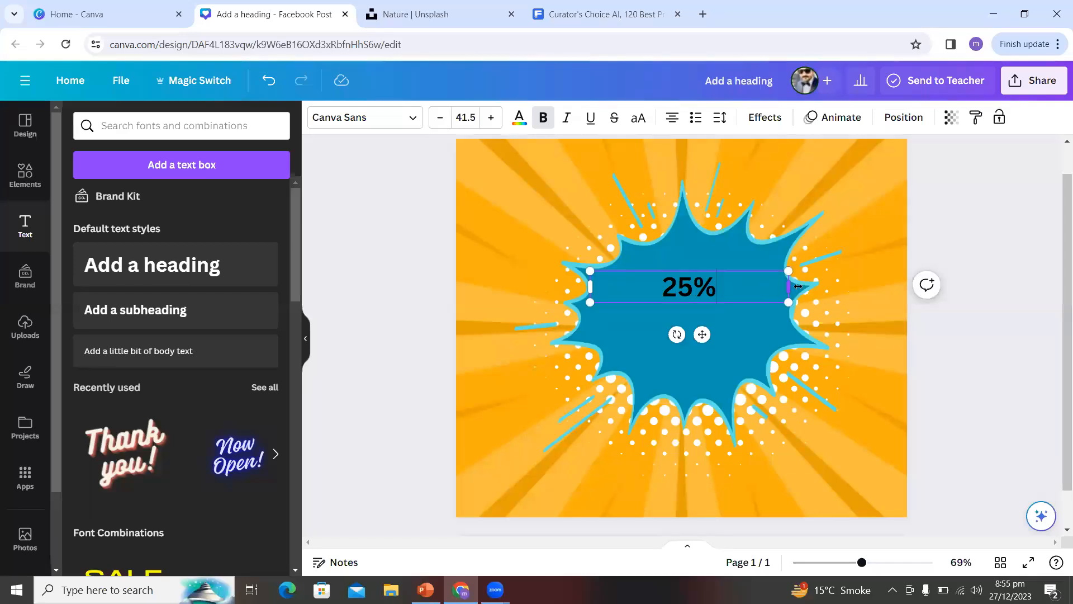
Step: Narrow the text box around "25%", enlarge the text to size 121 and place it in the burst's upper middle
left_click_drag(768, 286, 697, 295)
left_click(676, 313)
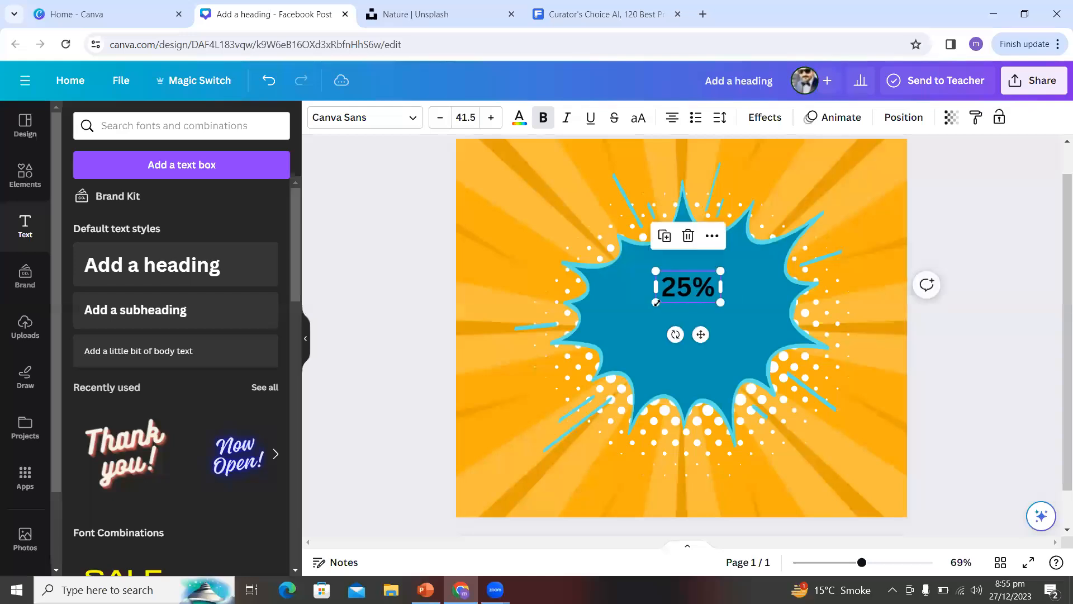
left_click_drag(612, 341, 532, 355)
left_click_drag(603, 318, 676, 291)
left_click(999, 377)
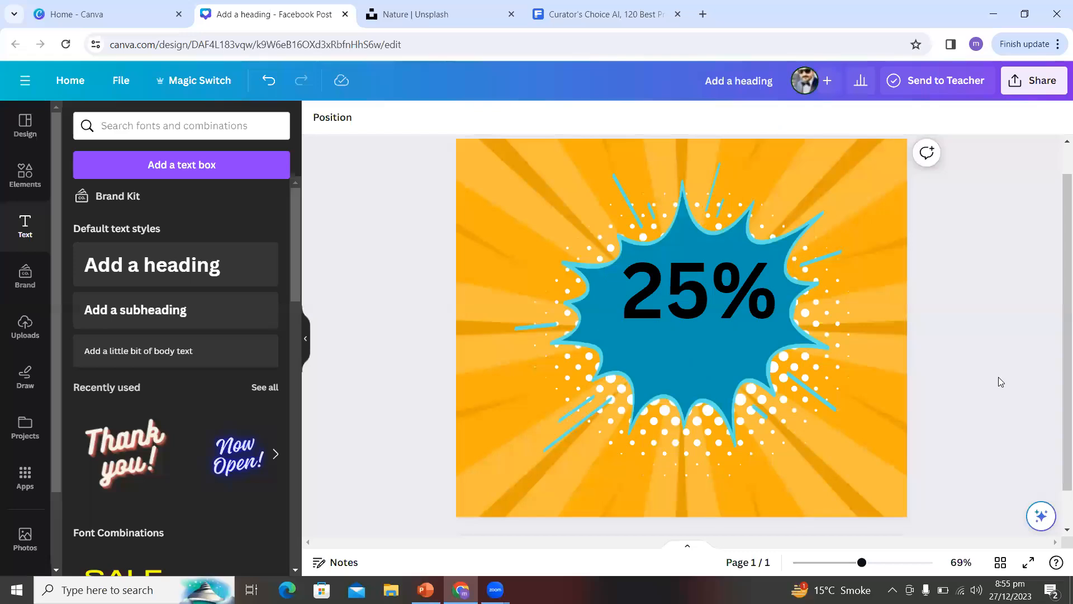
Step: Search the fonts for "OPEN" and set the 25% text in Open Sans SemiCondensed
left_click(729, 303)
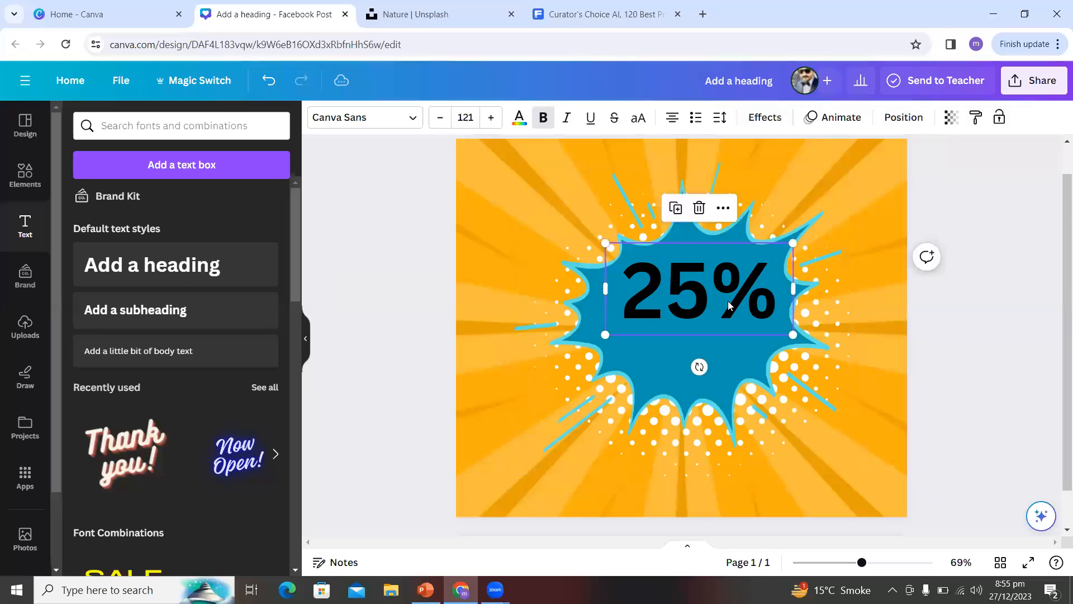
left_click(407, 127)
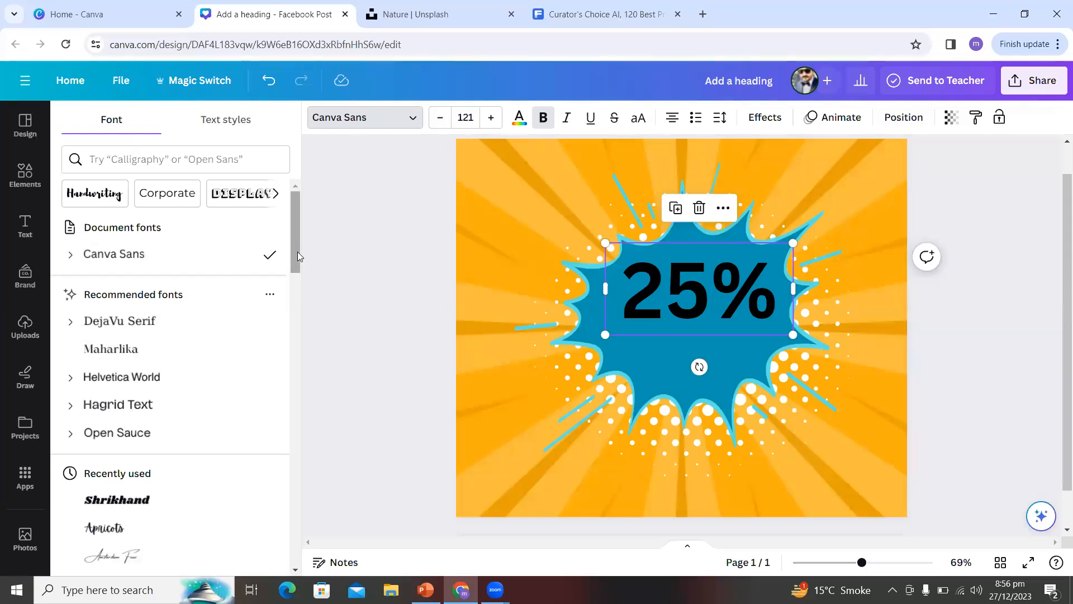
left_click_drag(298, 254, 290, 351)
scroll(265, 487, "down", 8)
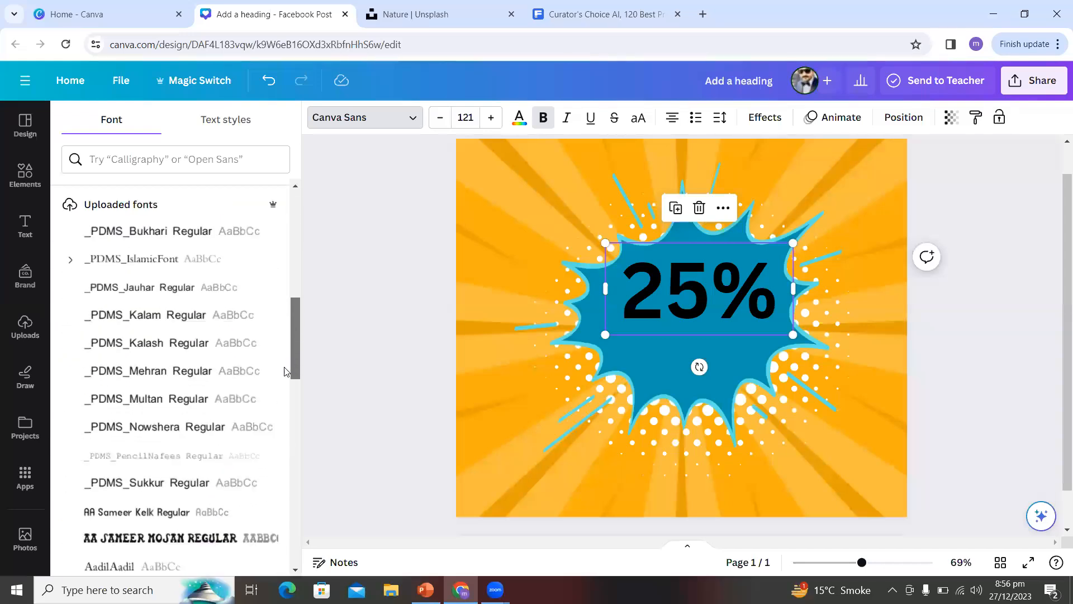
scroll(267, 448, "down", 3)
scroll(268, 447, "up", 10)
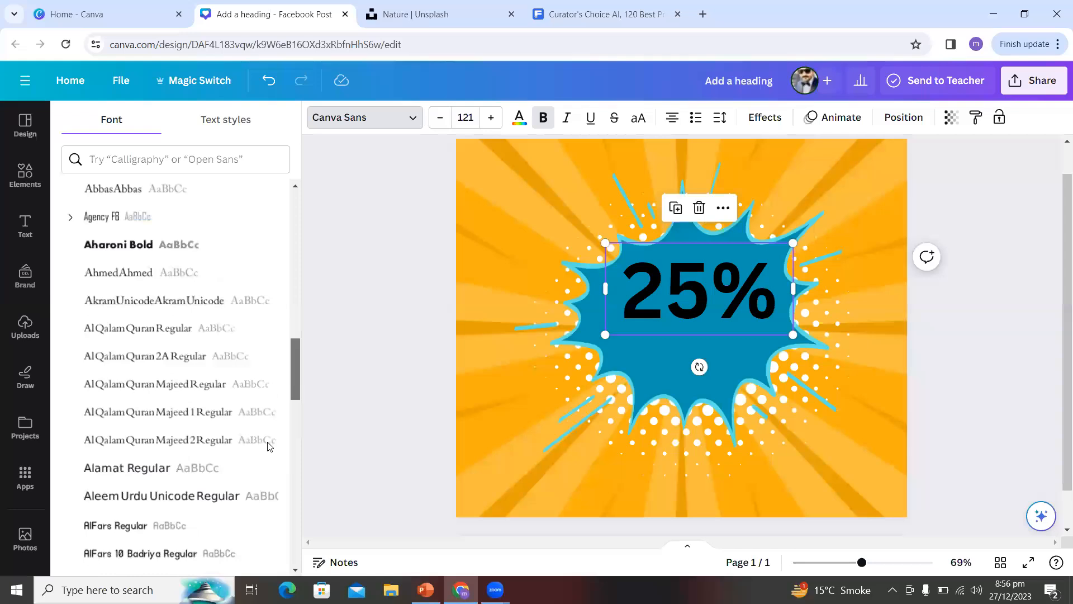
left_click(129, 153)
type("OPEN")
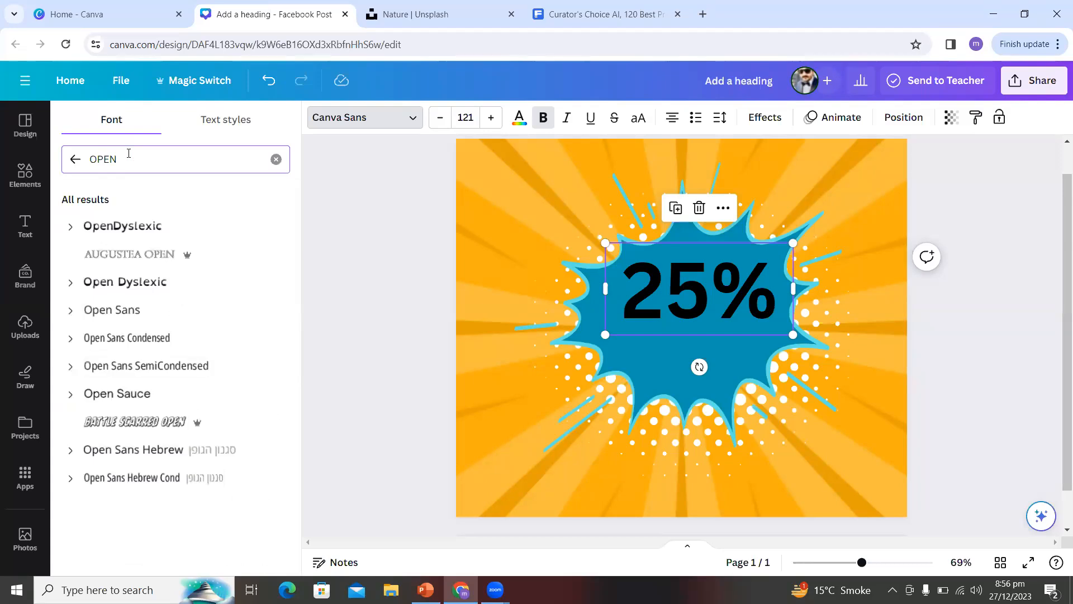
left_click(143, 311)
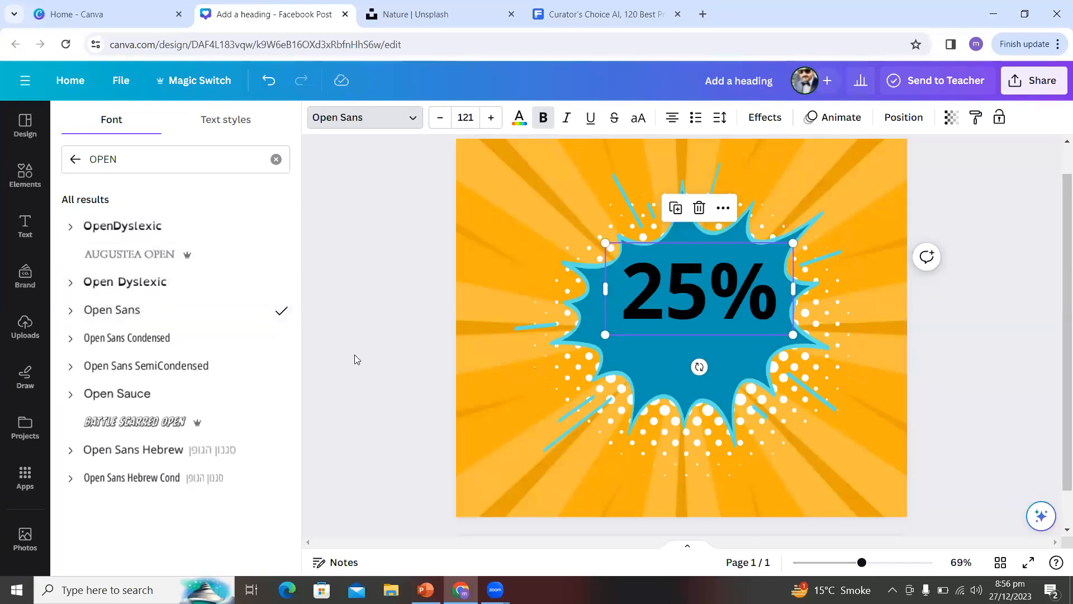
left_click(123, 348)
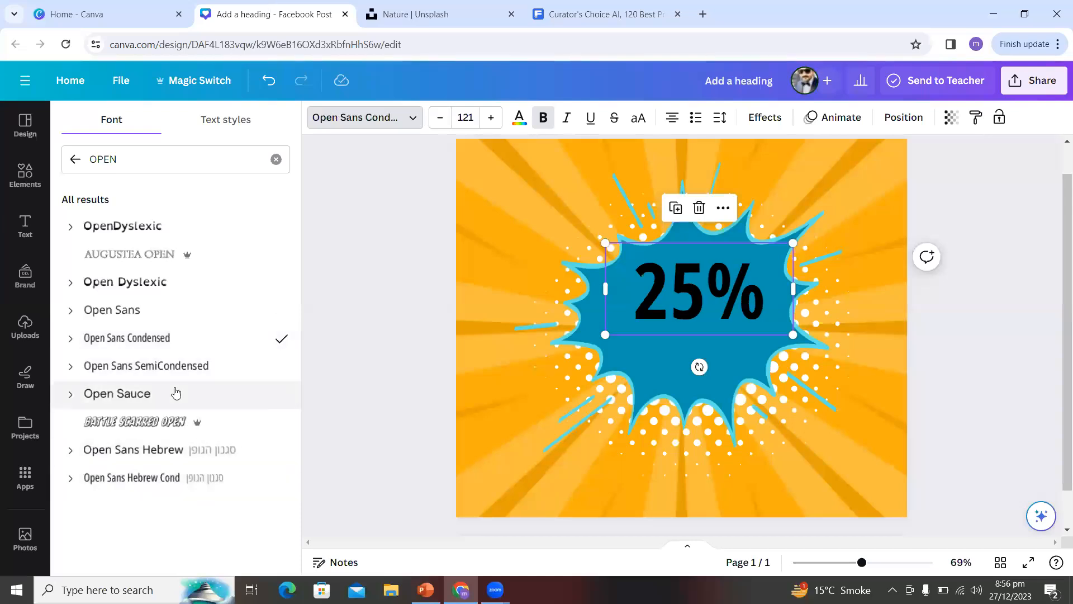
left_click(144, 367)
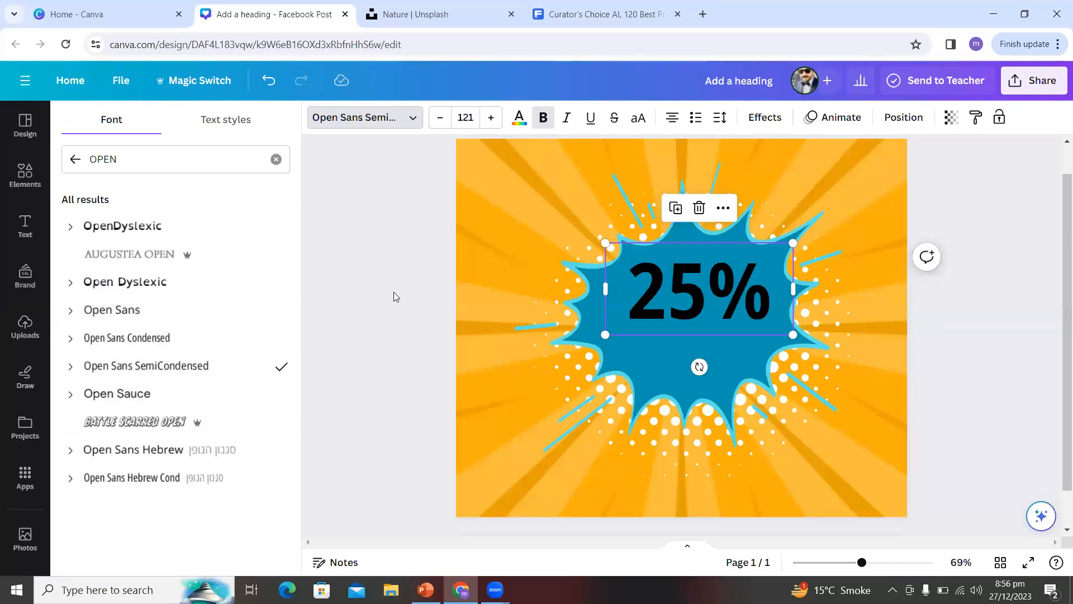
key("Escape")
Step: Duplicate the 25% text, move the copy below the original and change its wording to "OFF"
left_click(699, 318)
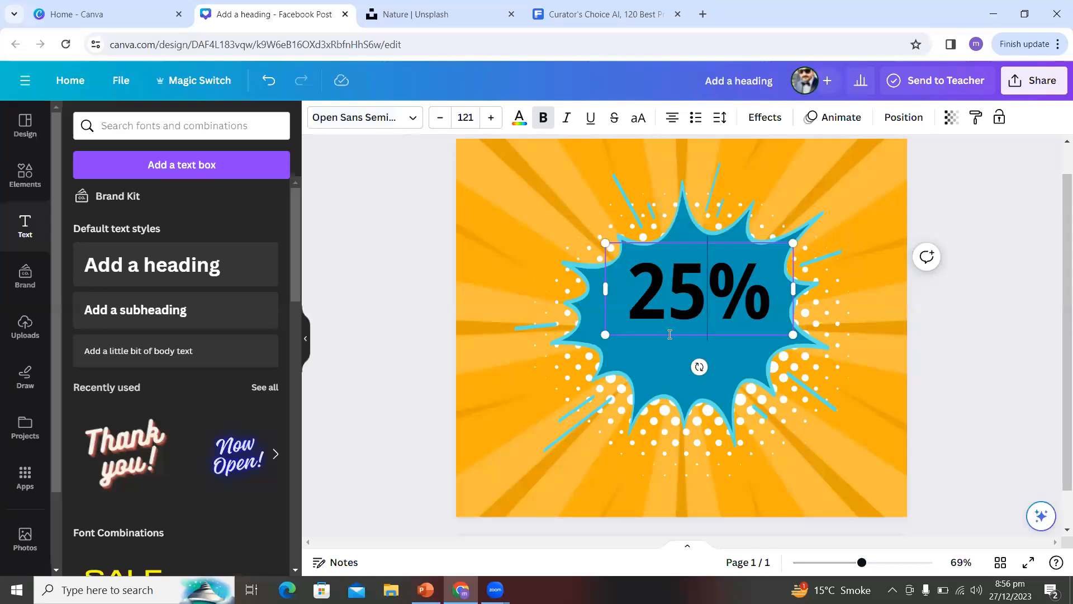
left_click(406, 324)
left_click(643, 307)
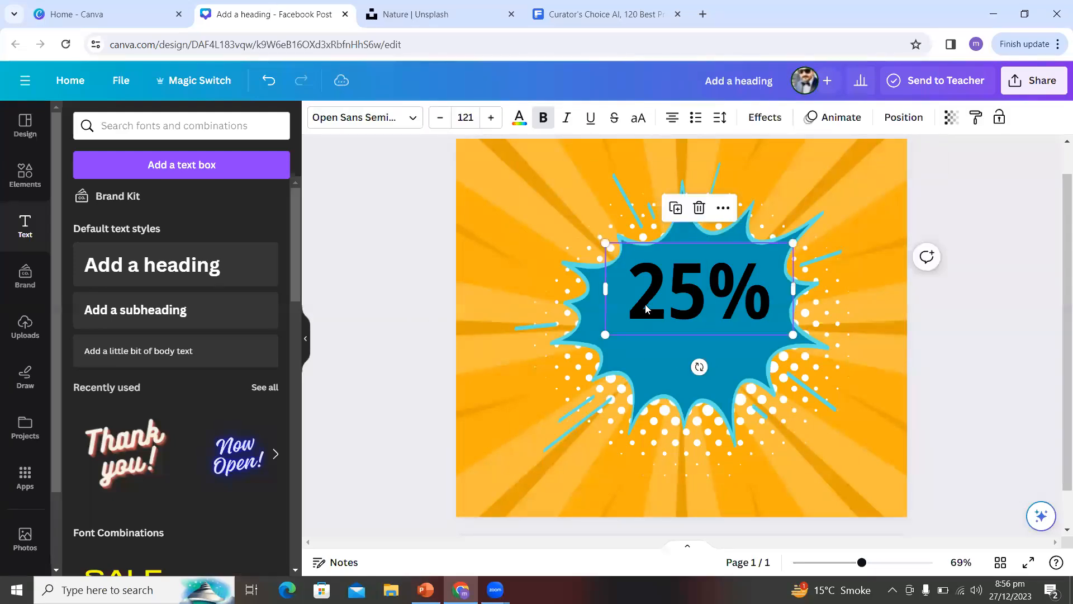
left_click(643, 348)
key("ctrl+v")
left_click_drag(690, 292, 676, 338)
double_click(761, 349)
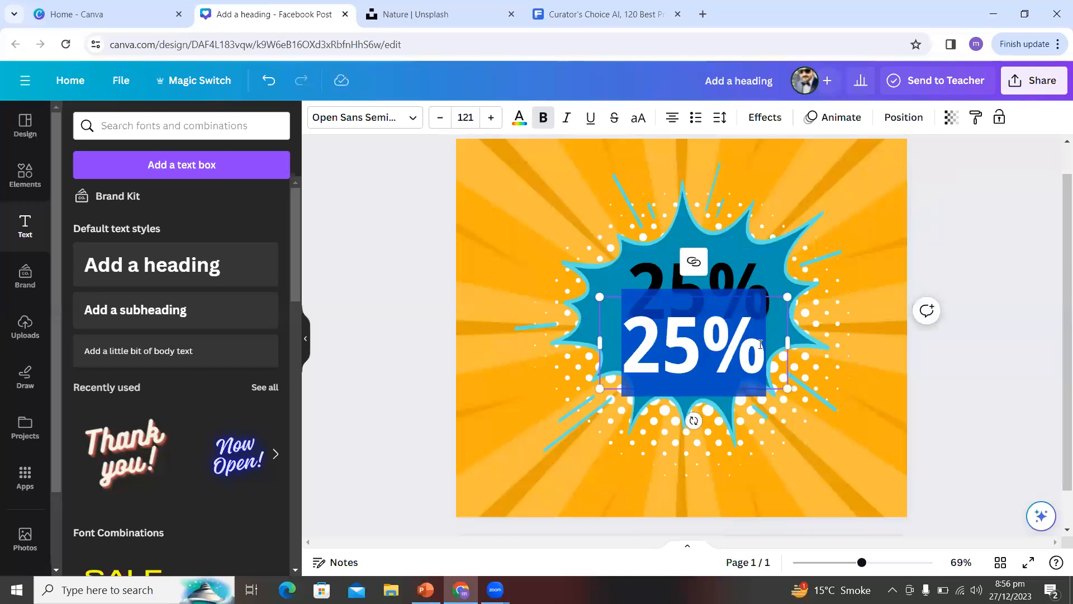
type("OFF")
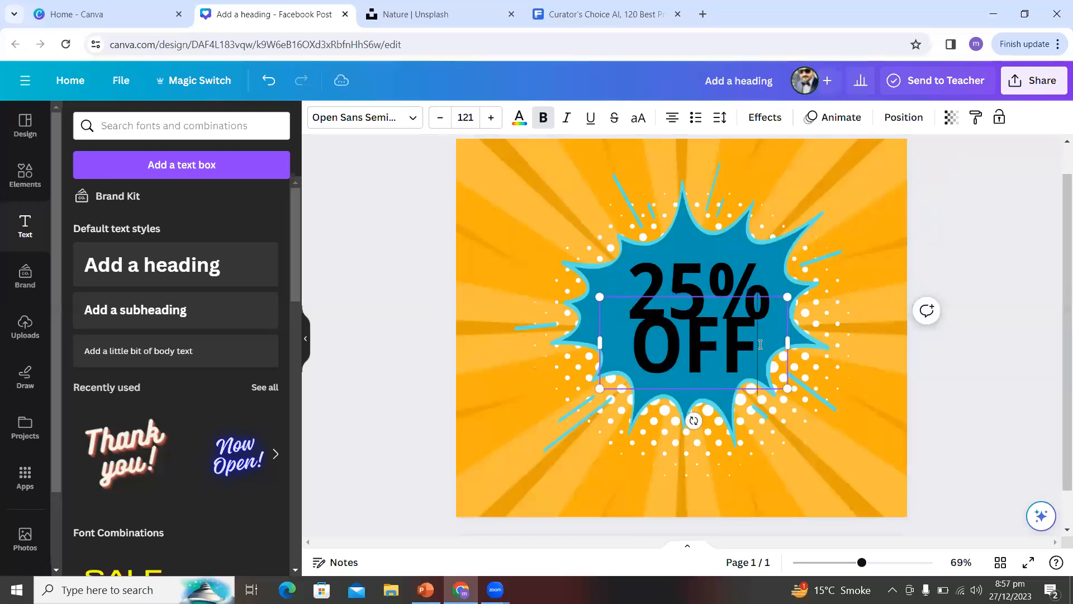
Step: Shrink the "OFF" text to size 60 and place it directly beneath the percent sign inside the burst
left_click_drag(595, 295, 799, 390)
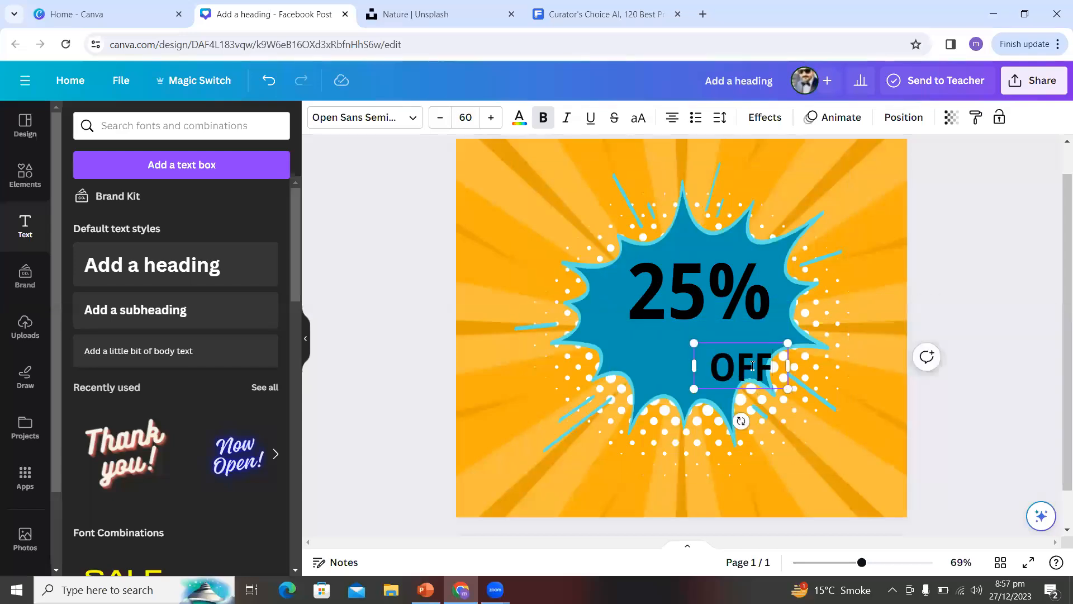
left_click(934, 407)
left_click_drag(749, 375, 738, 347)
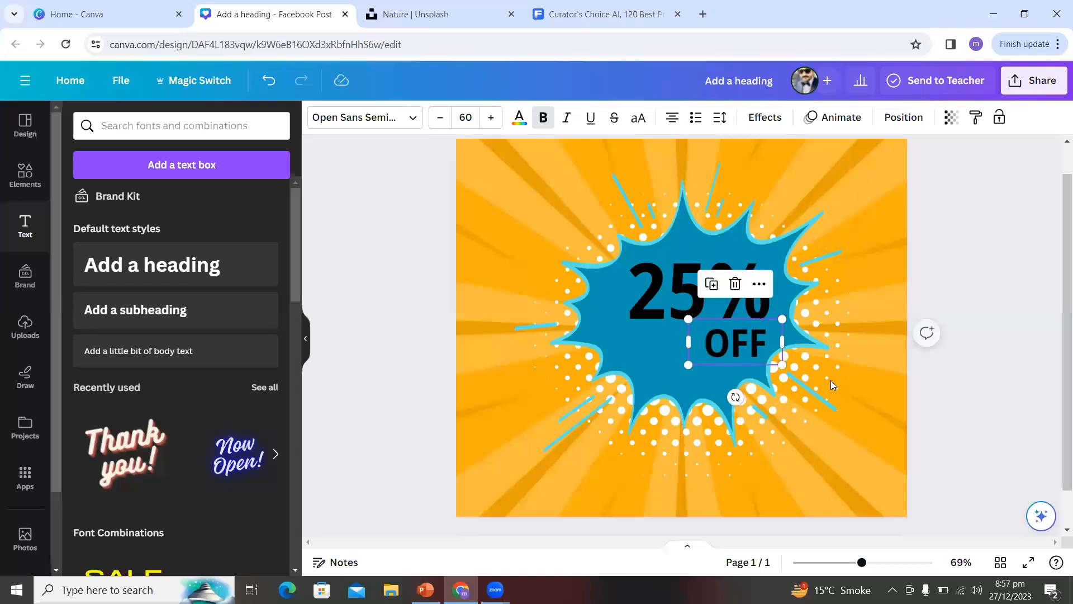
left_click(958, 395)
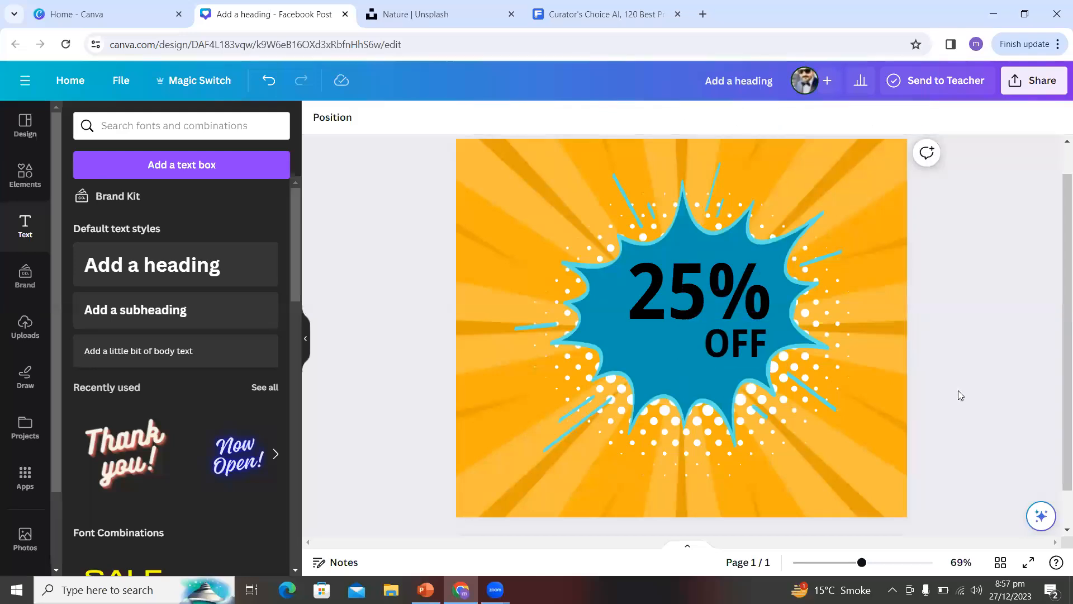
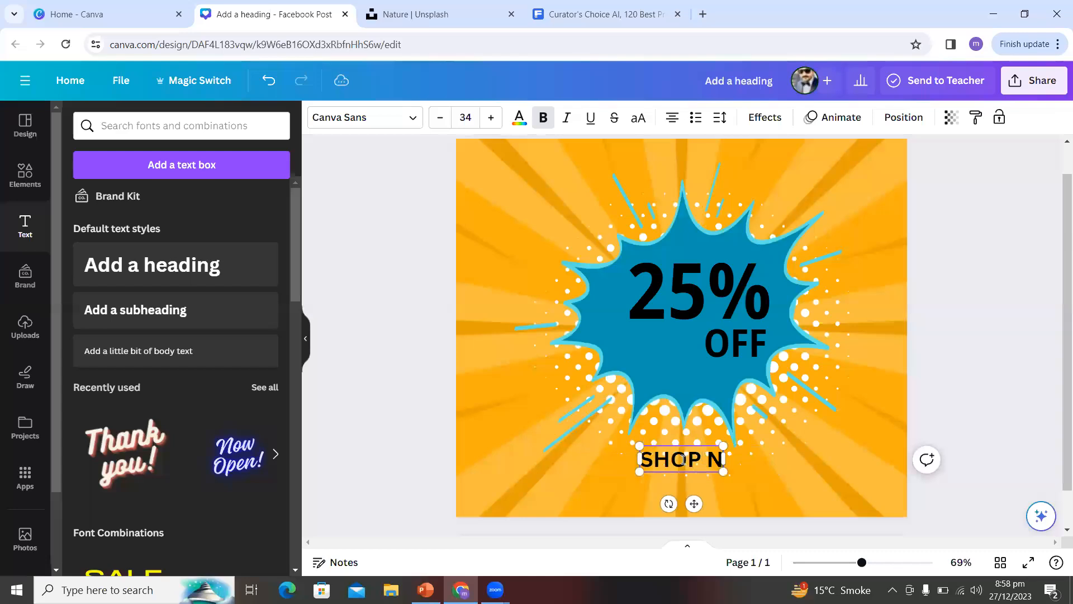
Step: Finish the "SHOP NOW" text, shift it slightly beneath the burst and apply the Background effect in yellow #ffed00
left_click(384, 334)
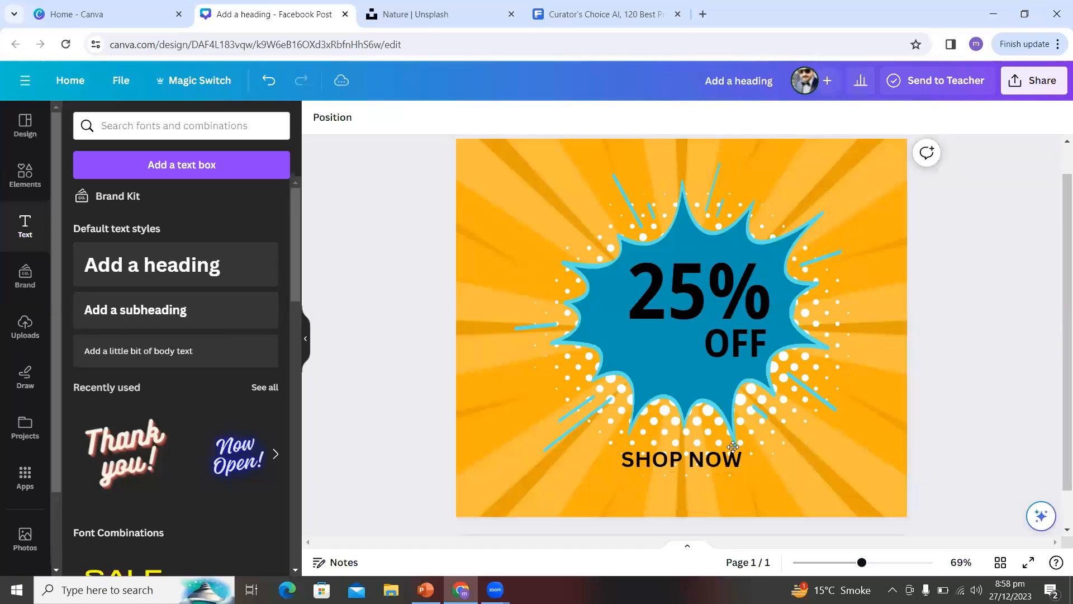
left_click_drag(718, 449, 734, 452)
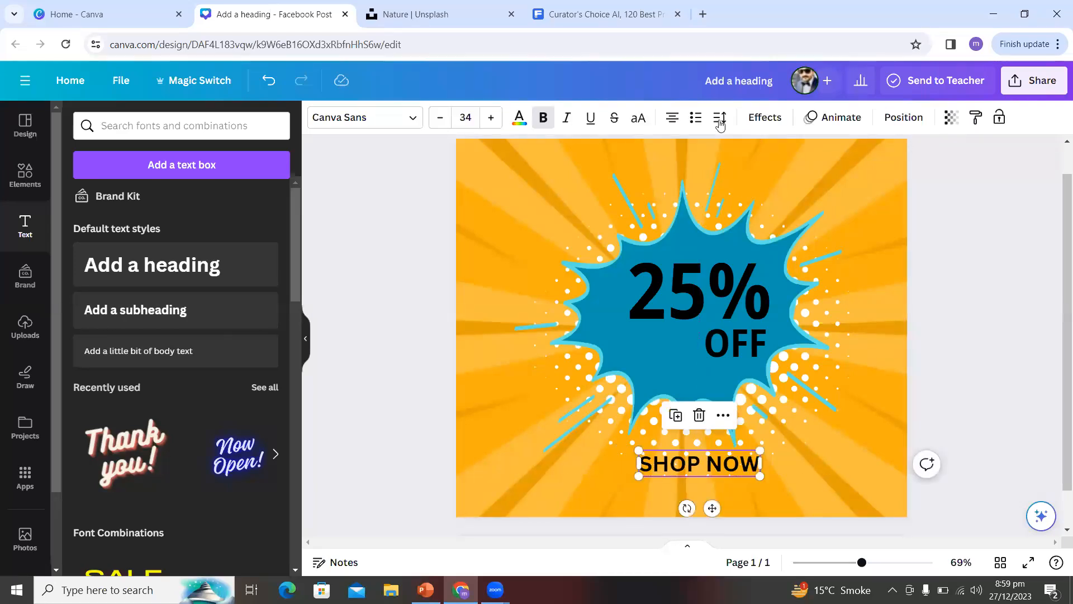
left_click(771, 120)
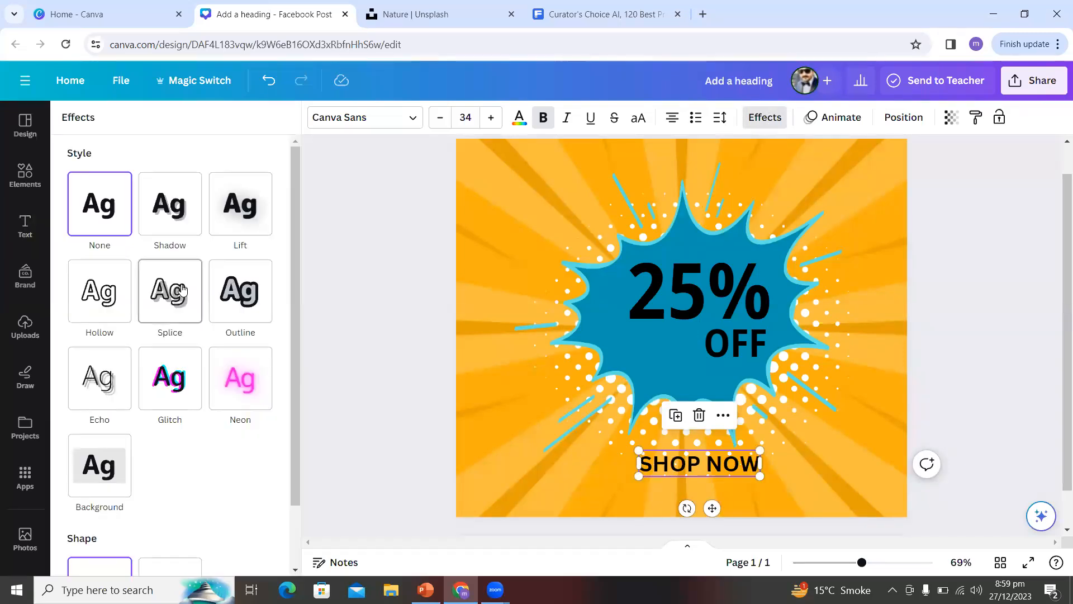
left_click(111, 488)
left_click_drag(298, 402, 292, 515)
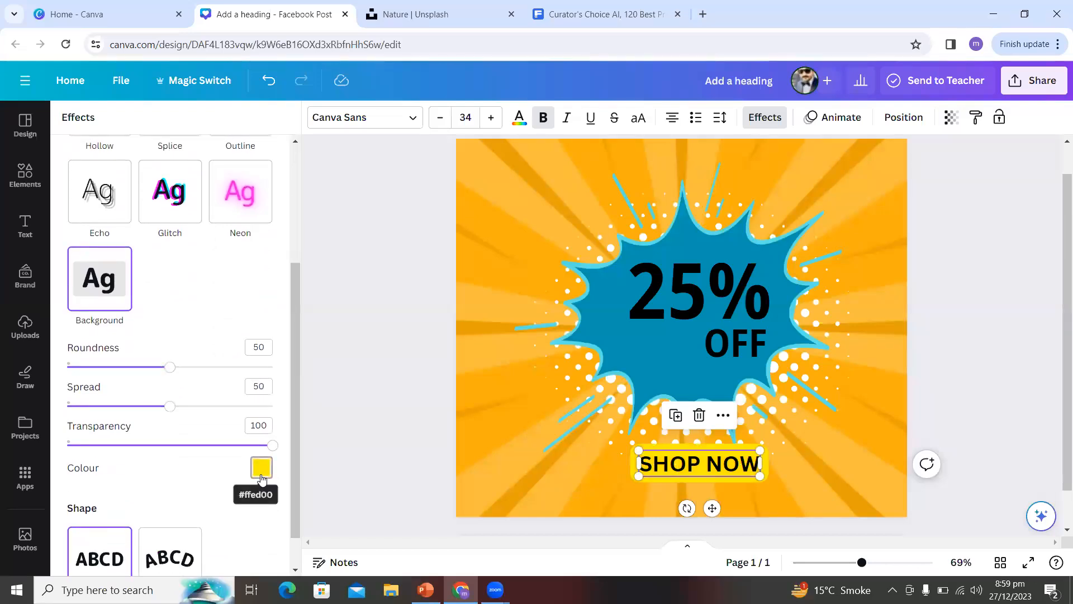
left_click(393, 467)
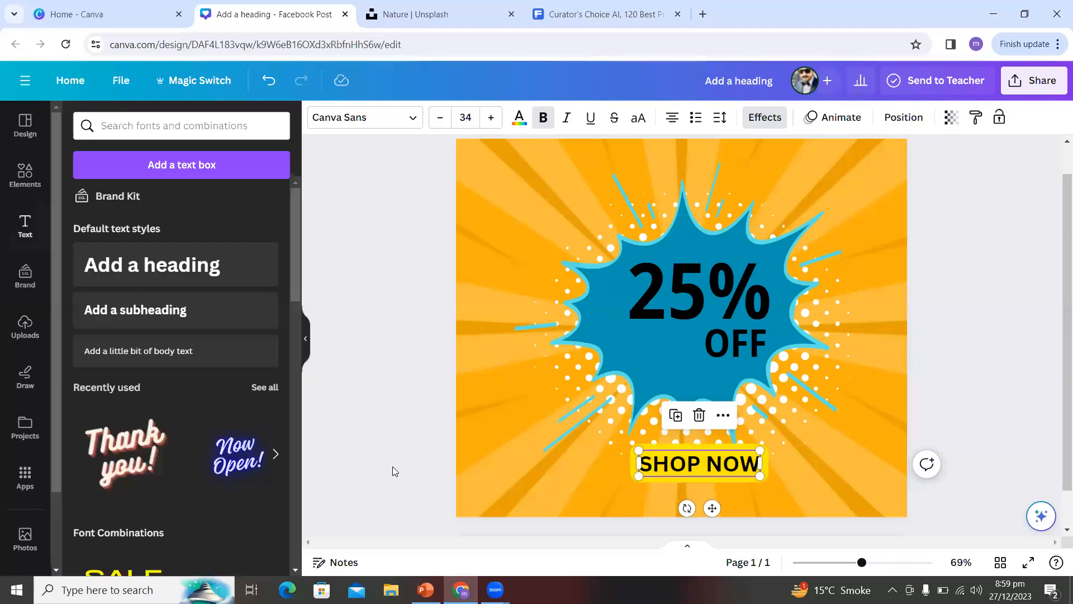
left_click(392, 467)
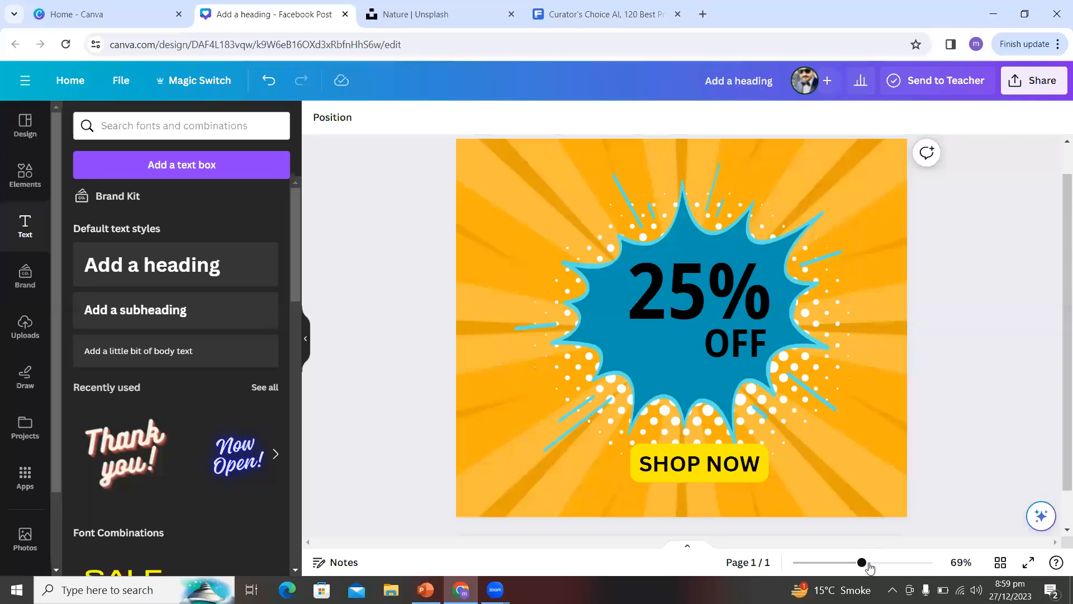
Step: Add a blank second page and search the Facebook Post templates for "food facebook posts"
left_click_drag(862, 563, 844, 564)
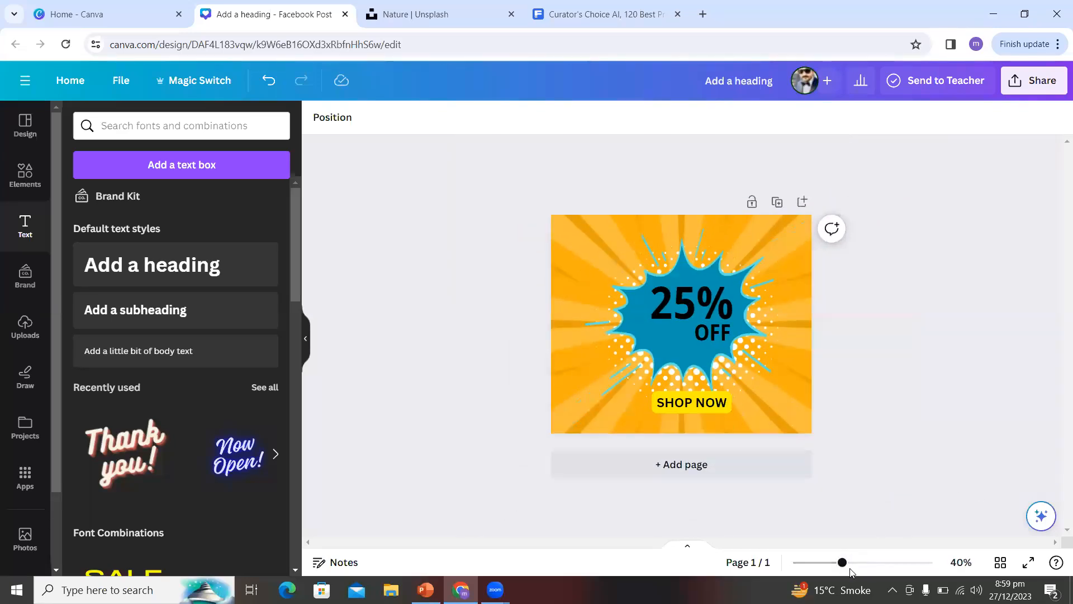
left_click_drag(842, 562, 854, 563)
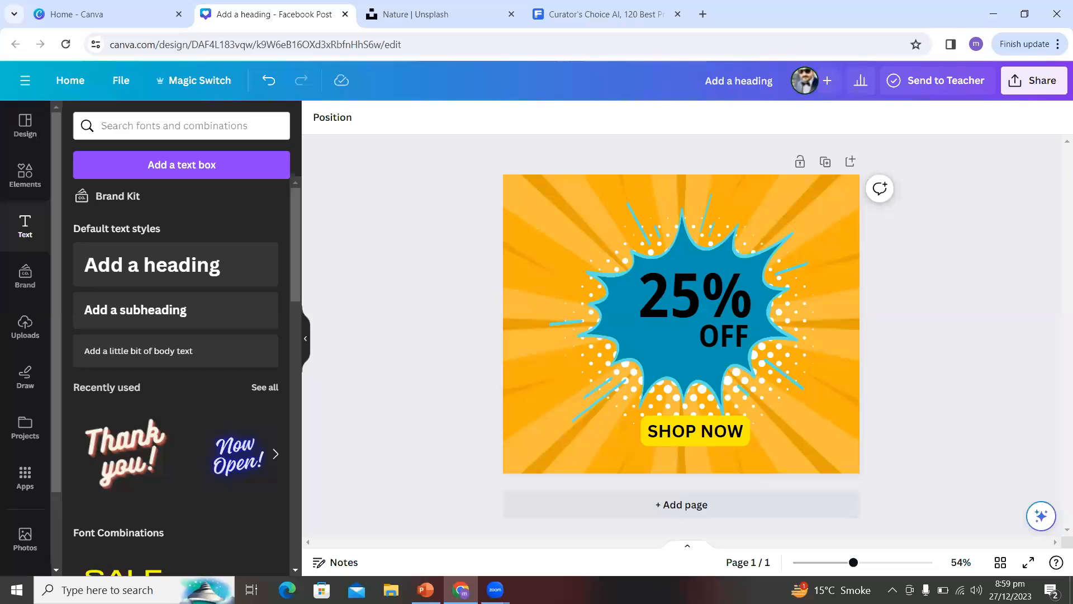
left_click(599, 505)
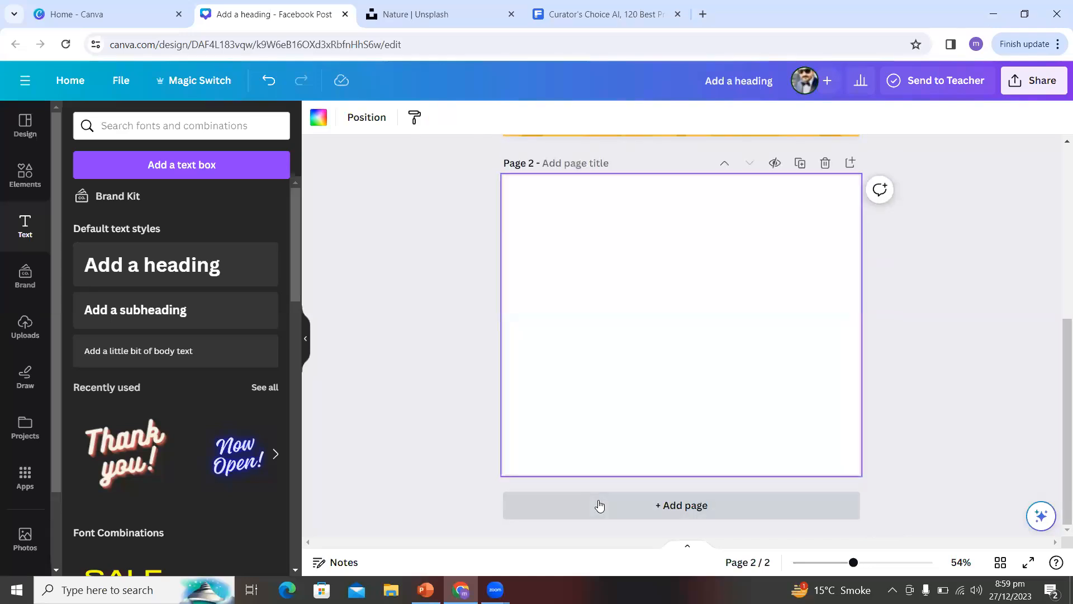
left_click(22, 136)
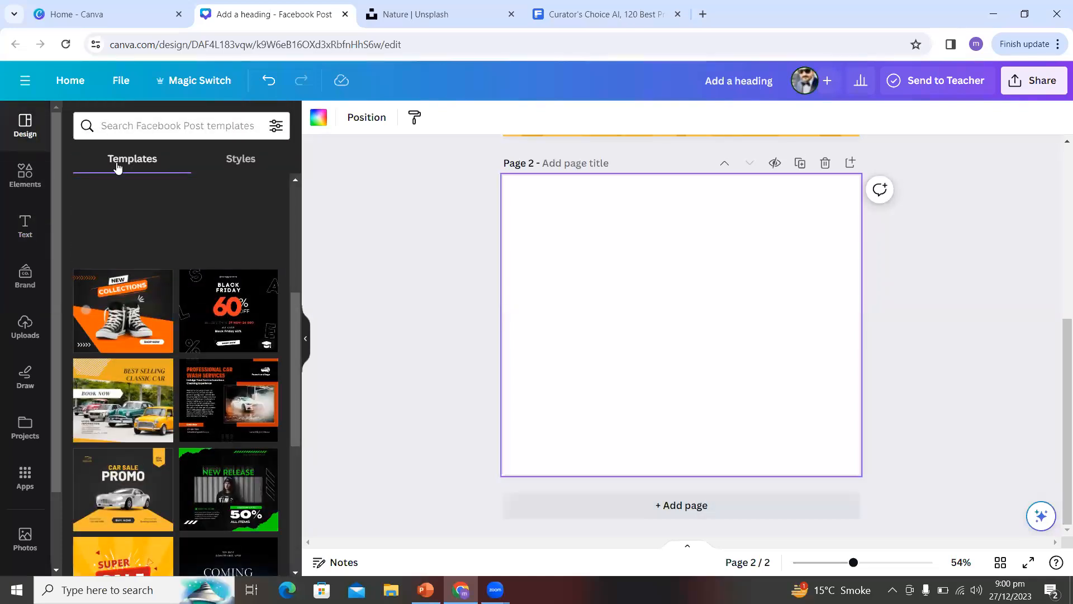
left_click(165, 130)
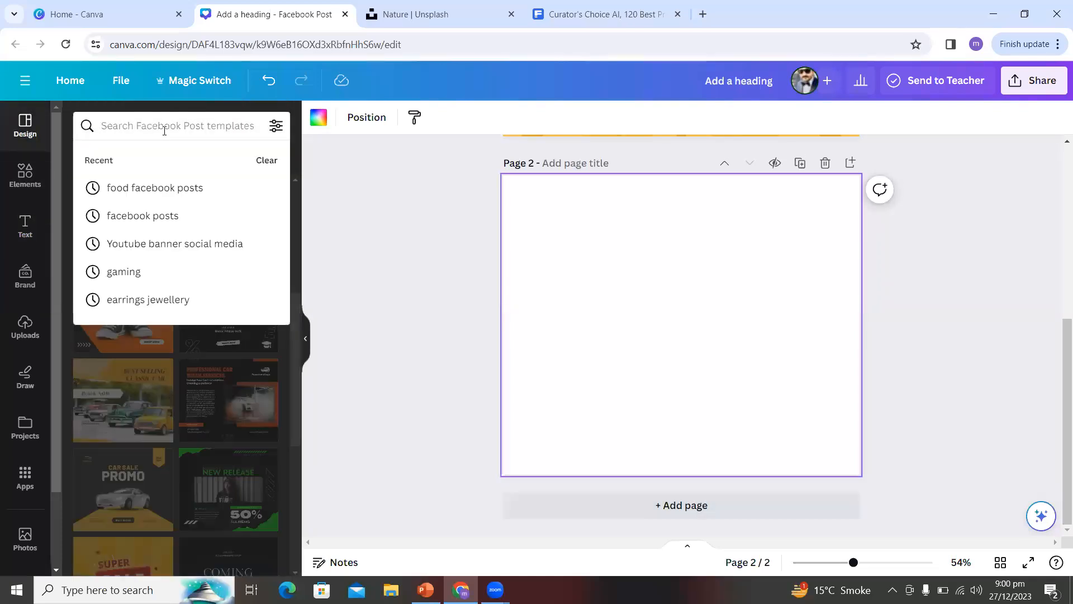
left_click(158, 196)
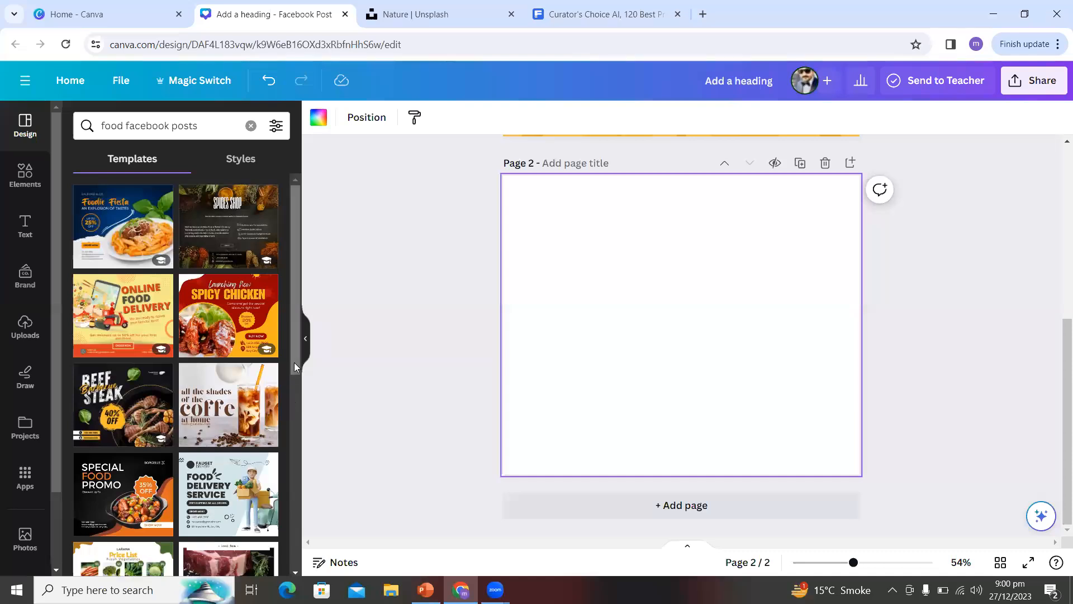
Step: Apply the white and brown "Coffee Time" template with the 50% OFF badge to page 2
left_click_drag(300, 360, 307, 452)
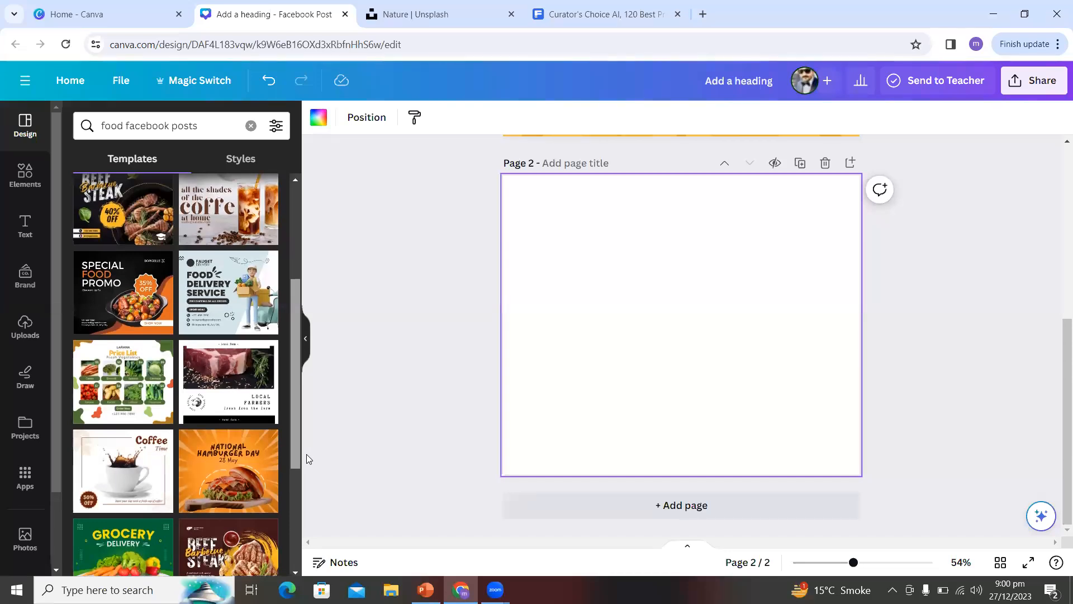
left_click_drag(306, 454, 308, 544)
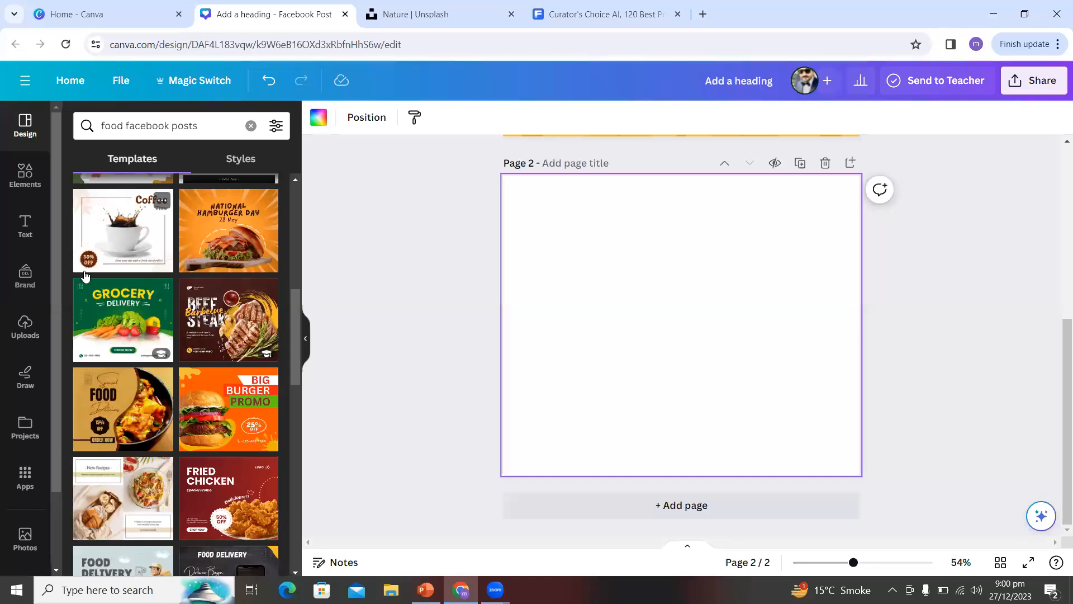
left_click(127, 227)
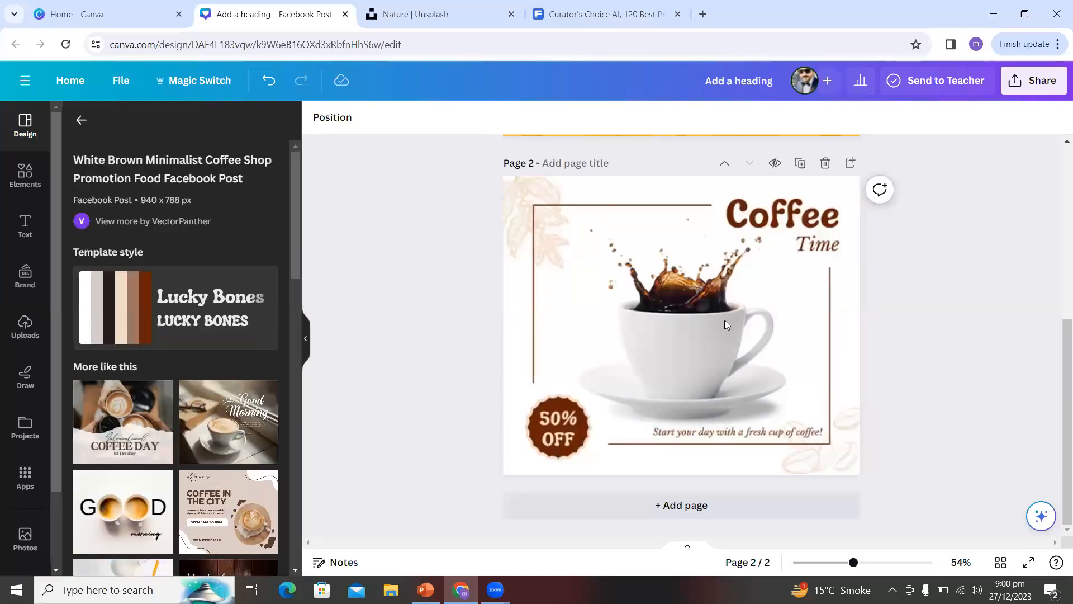
Step: Examine the coffee template's separate elements, including the cup photo, the leaf illustration and the upper frame line
left_click(625, 288)
left_click(425, 314)
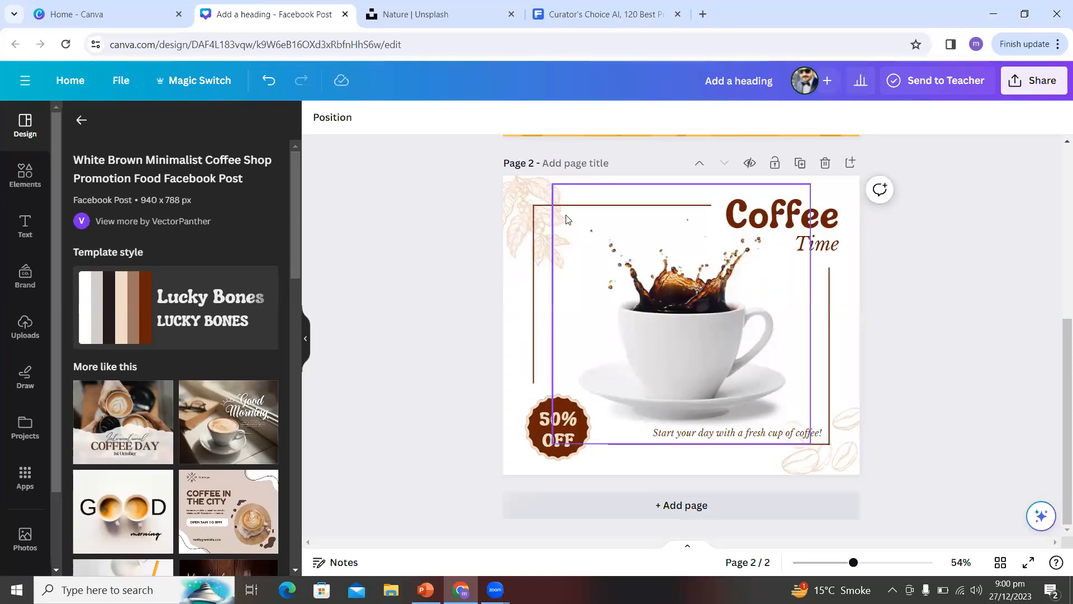
left_click(525, 200)
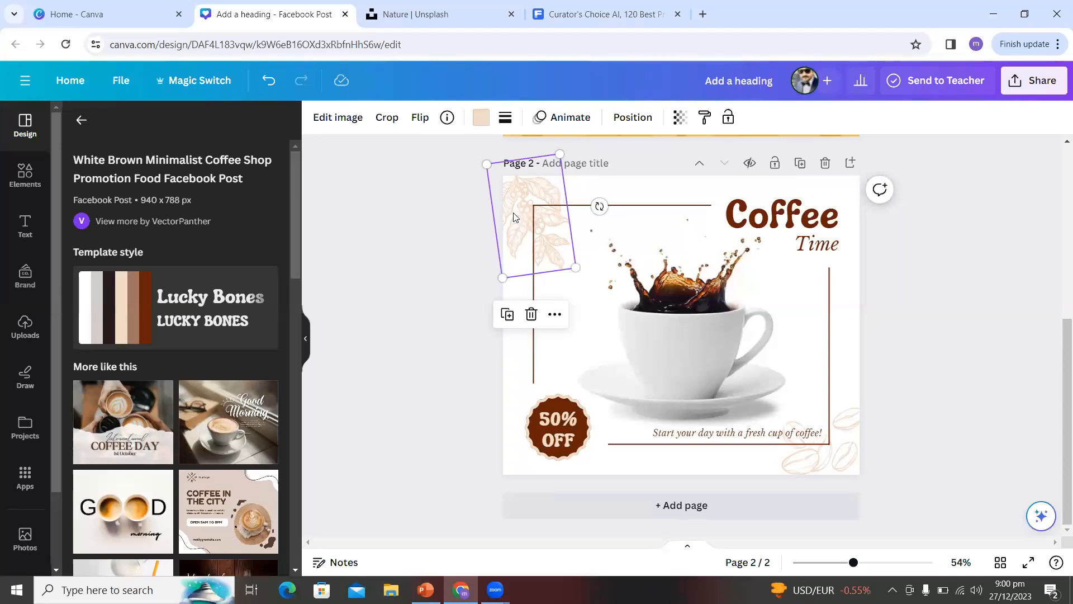
left_click(468, 307)
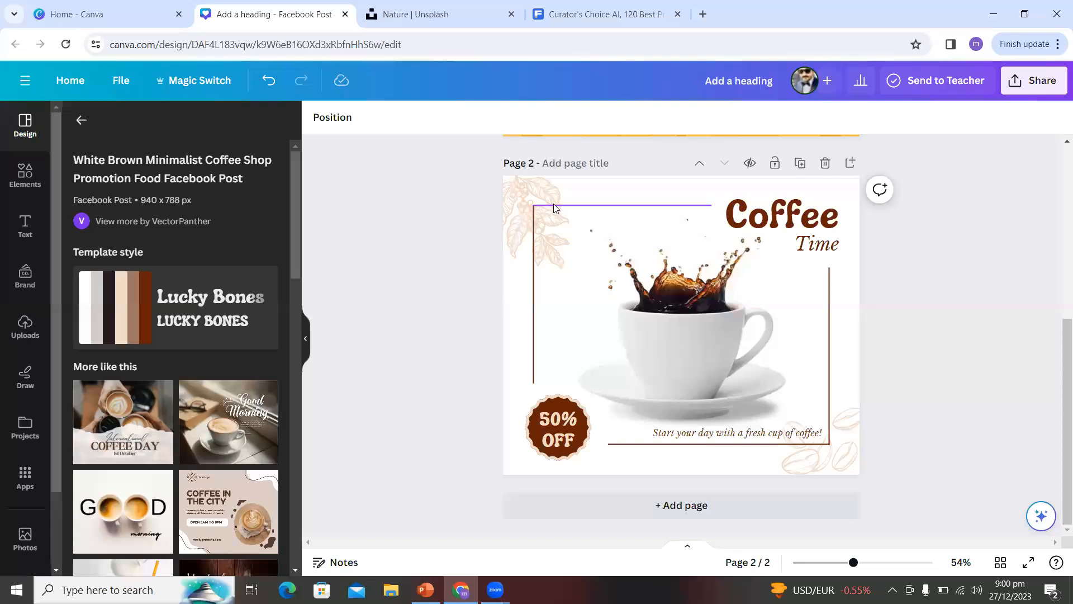
left_click(590, 207)
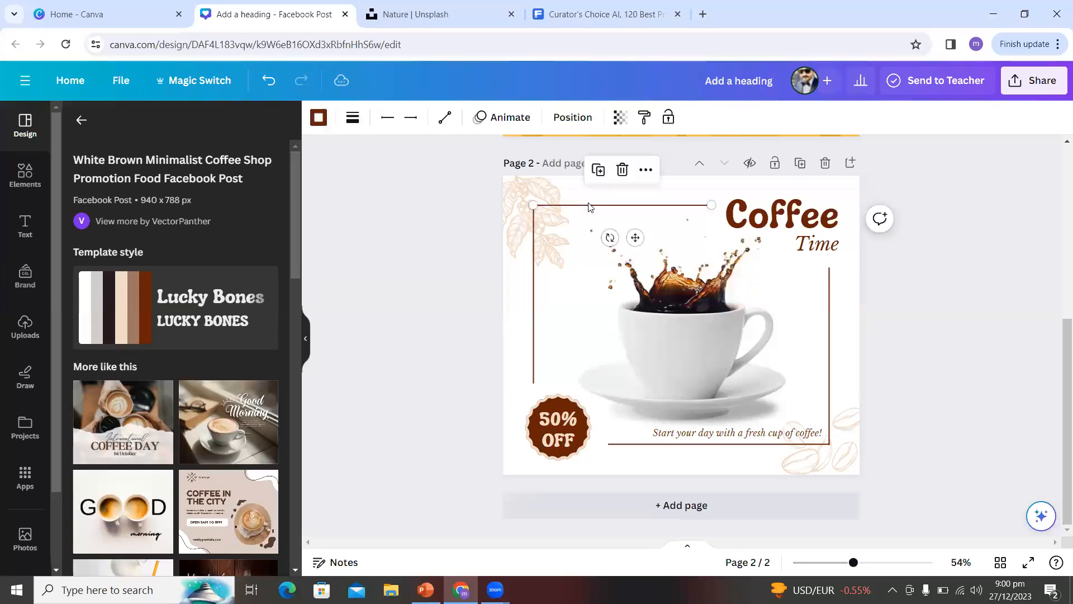
left_click(407, 281)
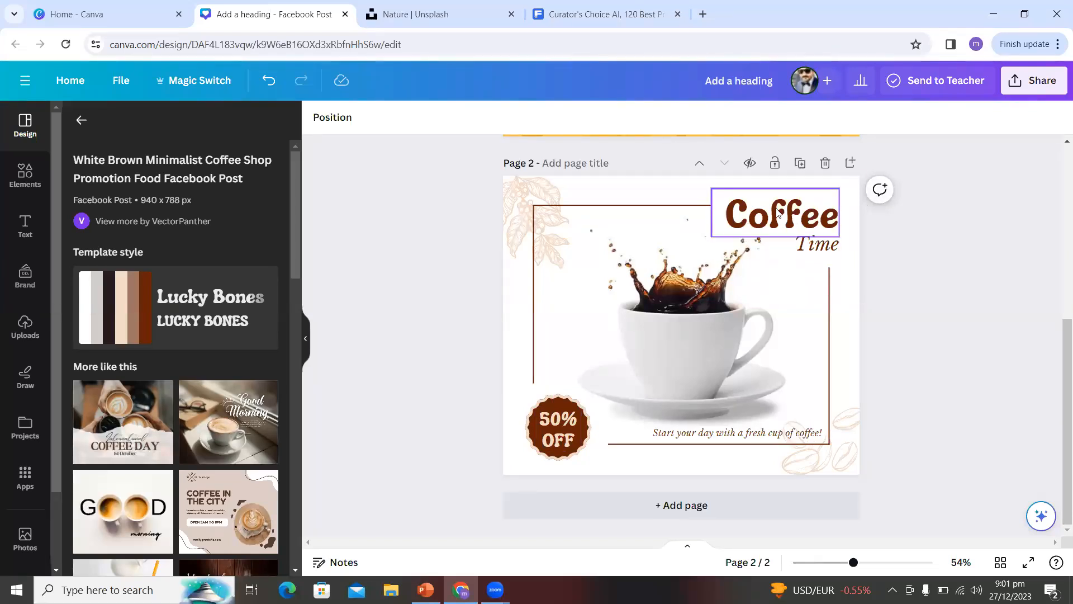
Step: Select the template's coffee cup photo and search the elements for "COFFEE", limiting the results to photos
left_click(712, 316)
left_click_drag(712, 319, 708, 321)
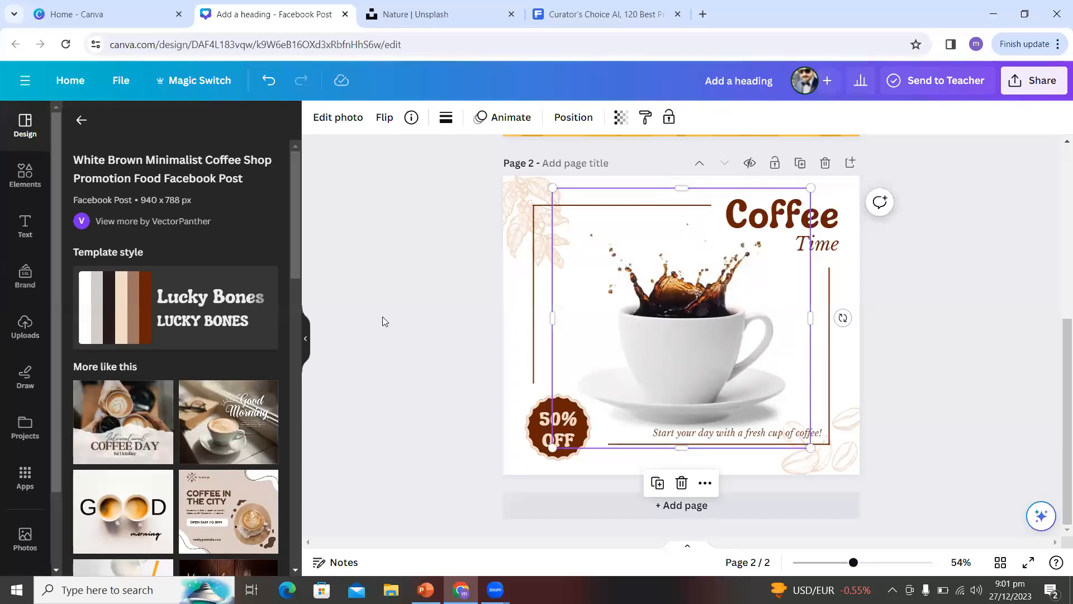
left_click(23, 190)
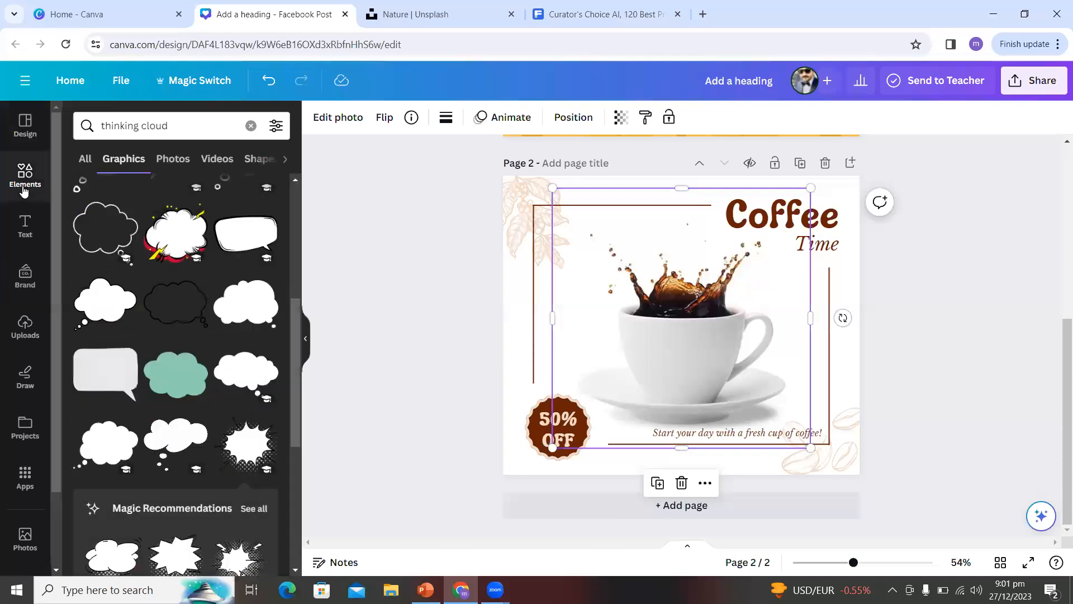
left_click(247, 127)
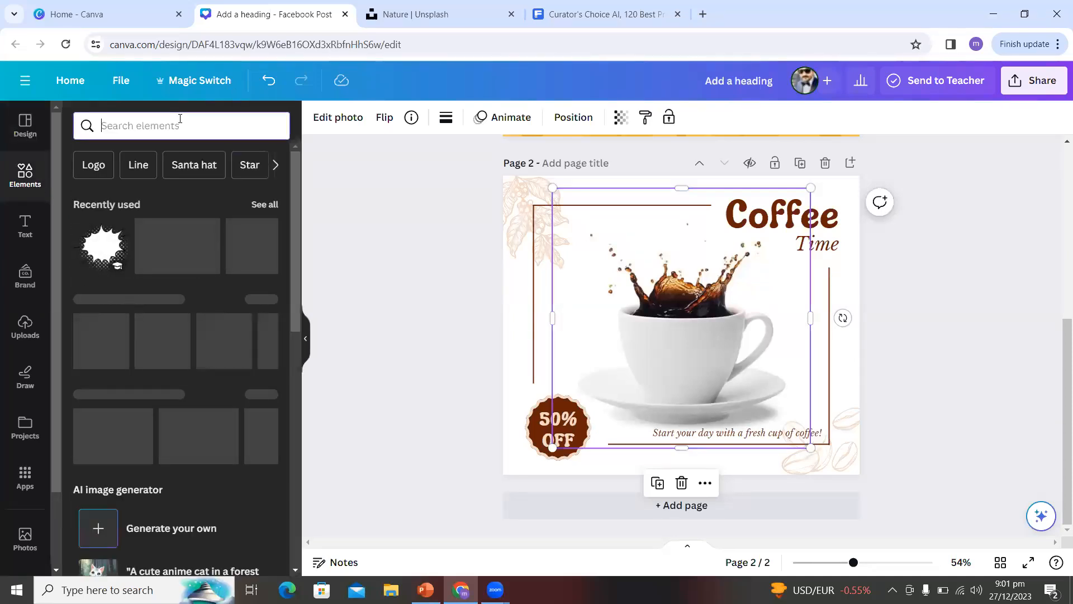
type("COFF")
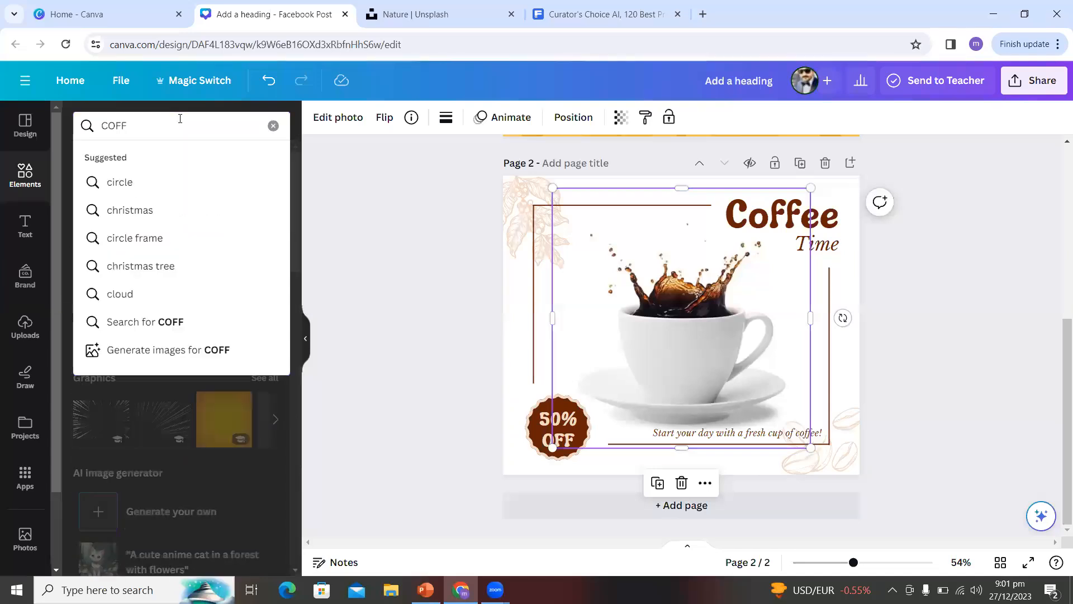
type("EE")
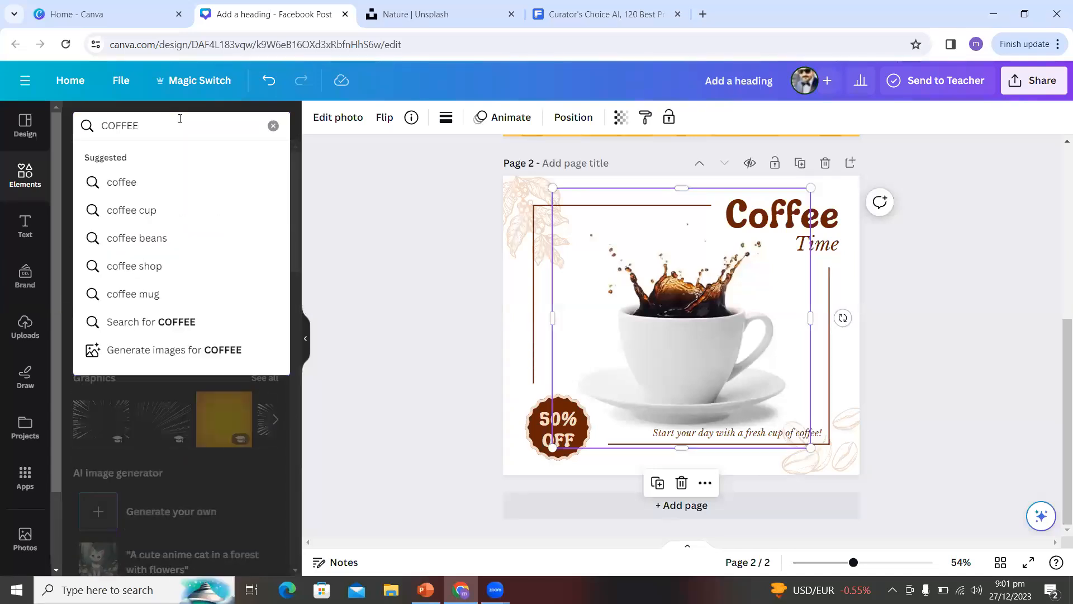
key("Return")
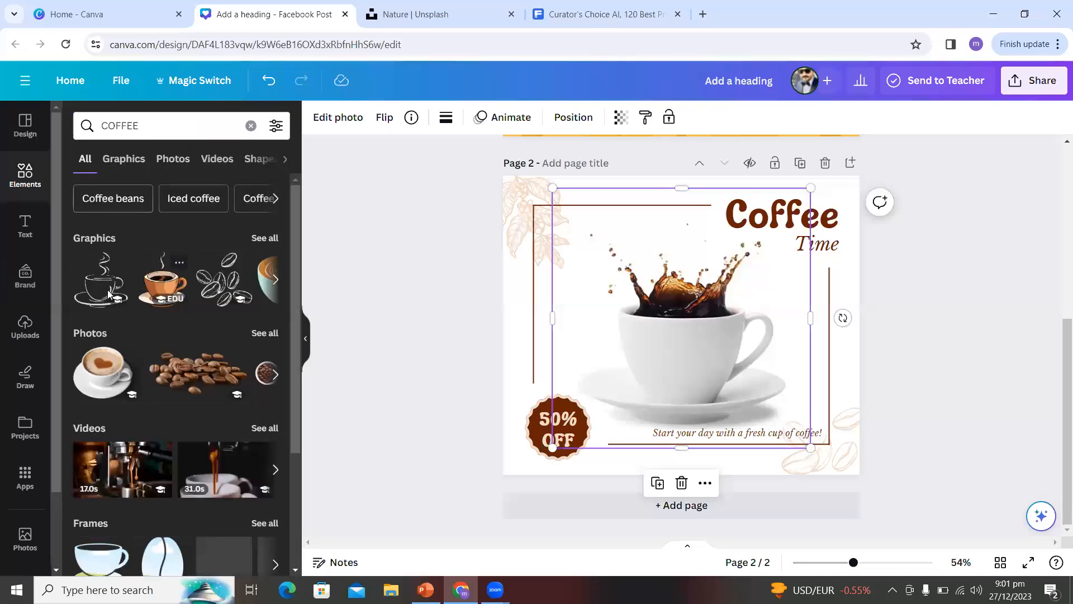
left_click(168, 159)
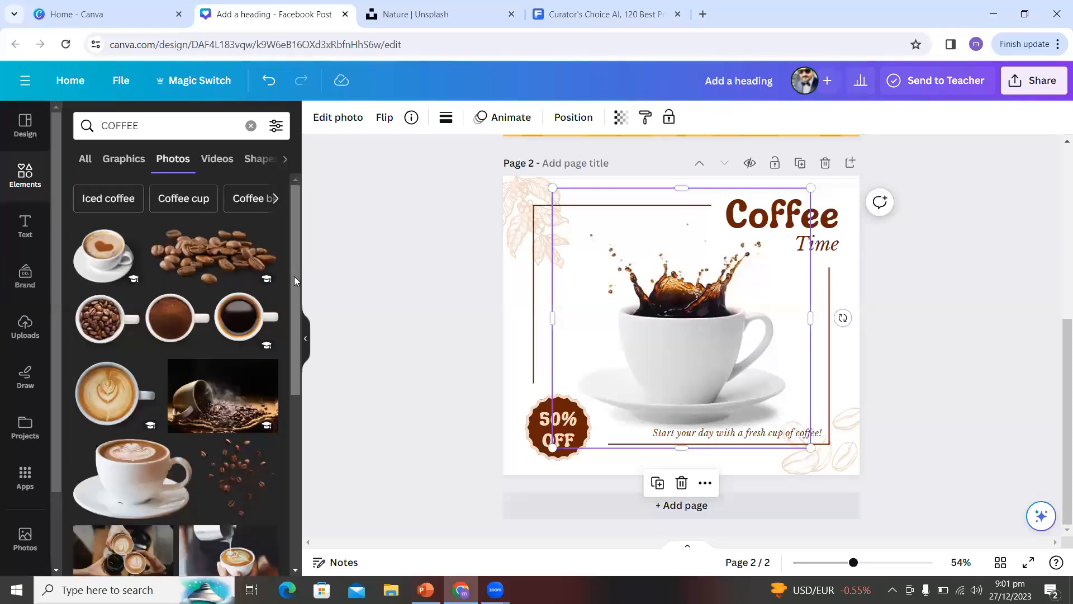
left_click_drag(294, 276, 295, 351)
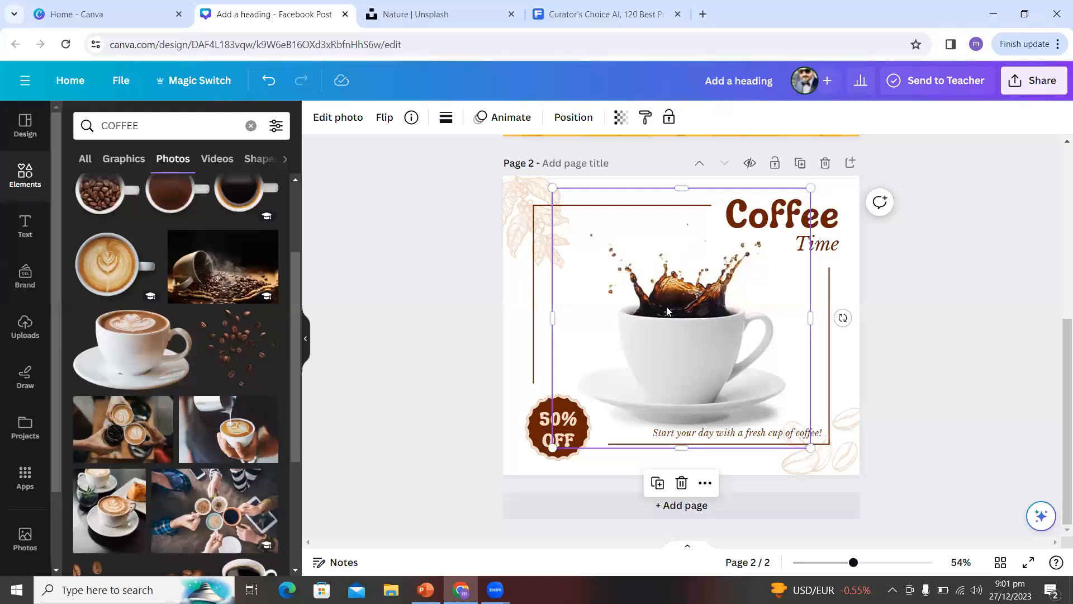
Step: Delete the splashing coffee cup and insert the photo of a white latte art cup on a saucer instead
key("Delete")
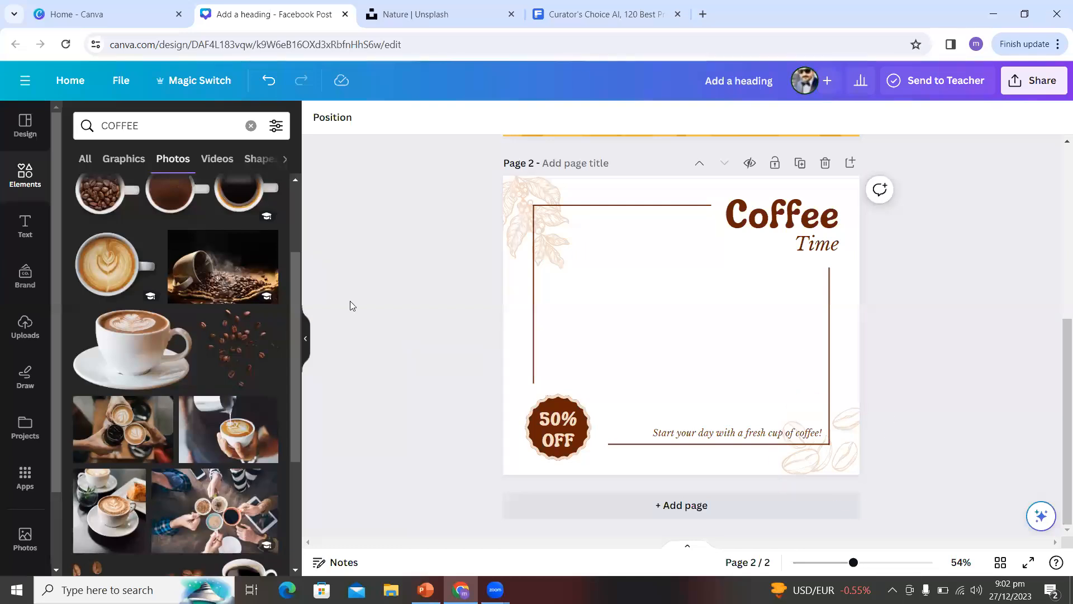
left_click(139, 348)
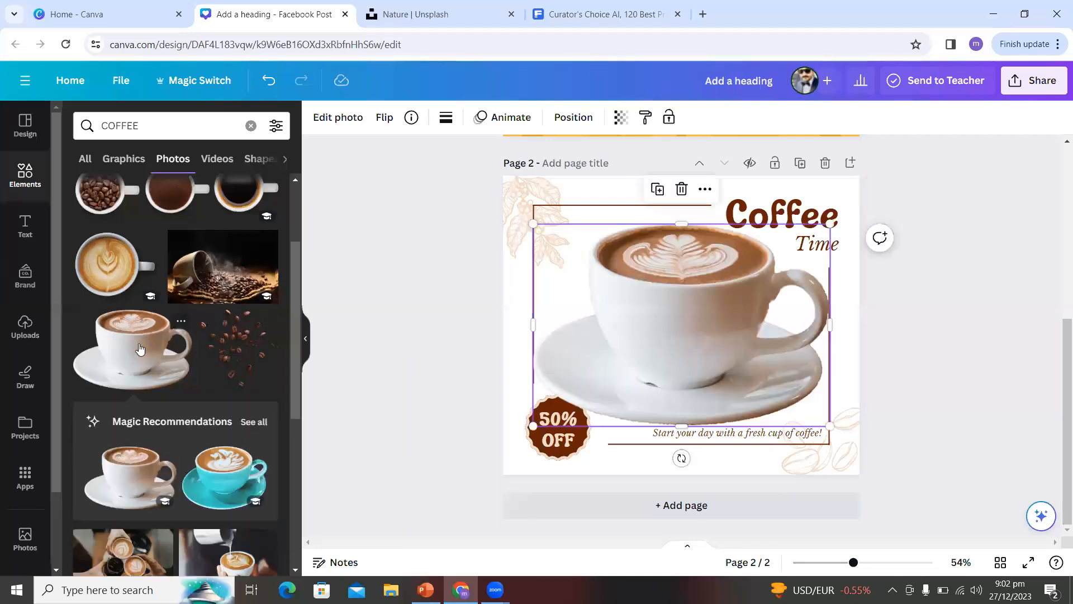
left_click(1039, 337)
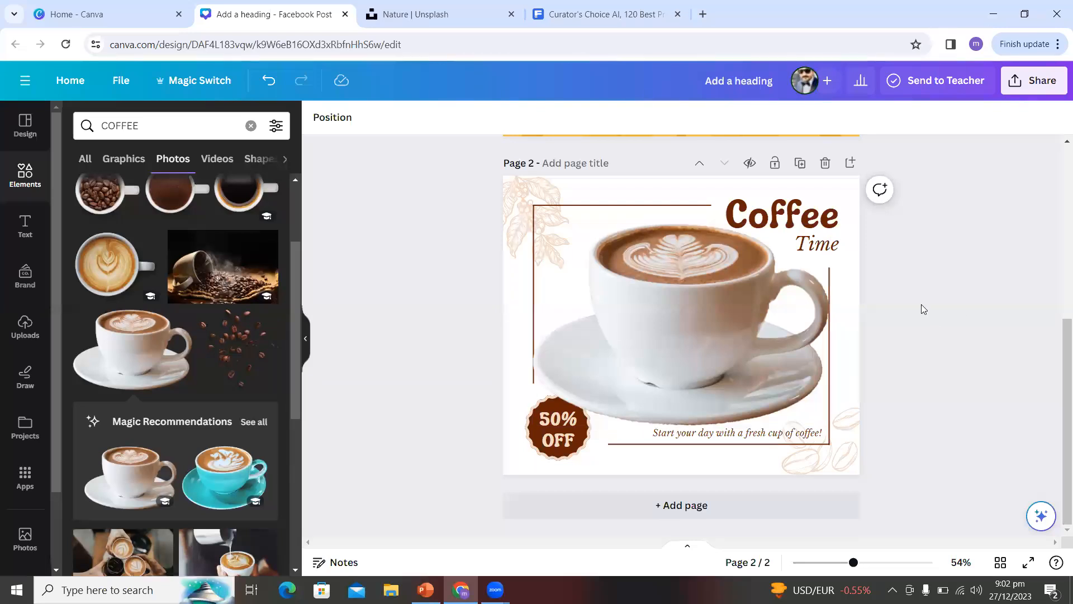
Step: Try the cup photo's medium brown as the page 2 background, settling on the dark brown document colour #662105
left_click(607, 185)
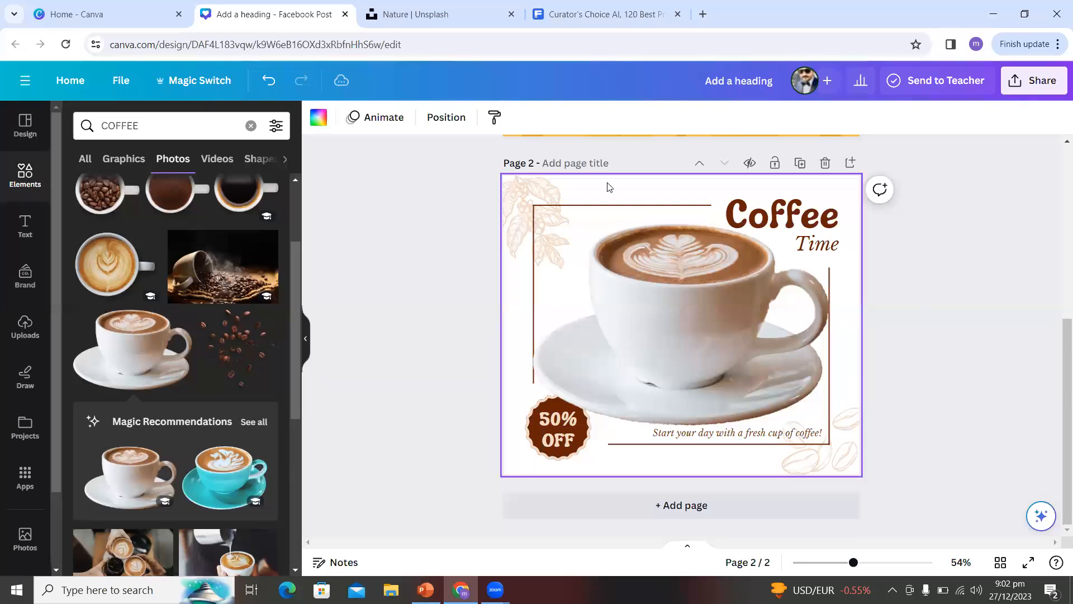
left_click(316, 127)
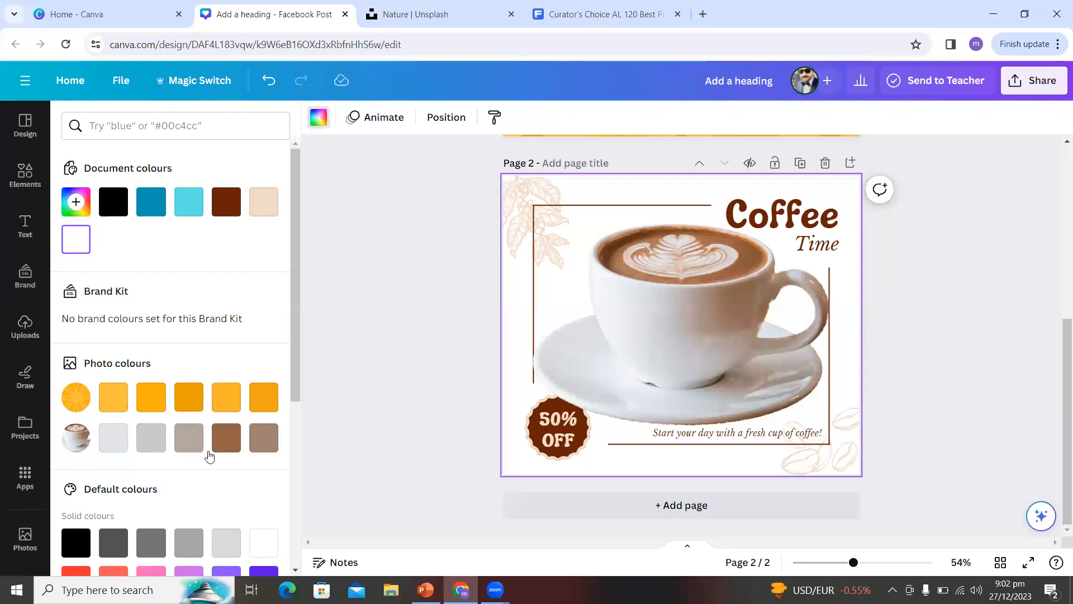
left_click(226, 439)
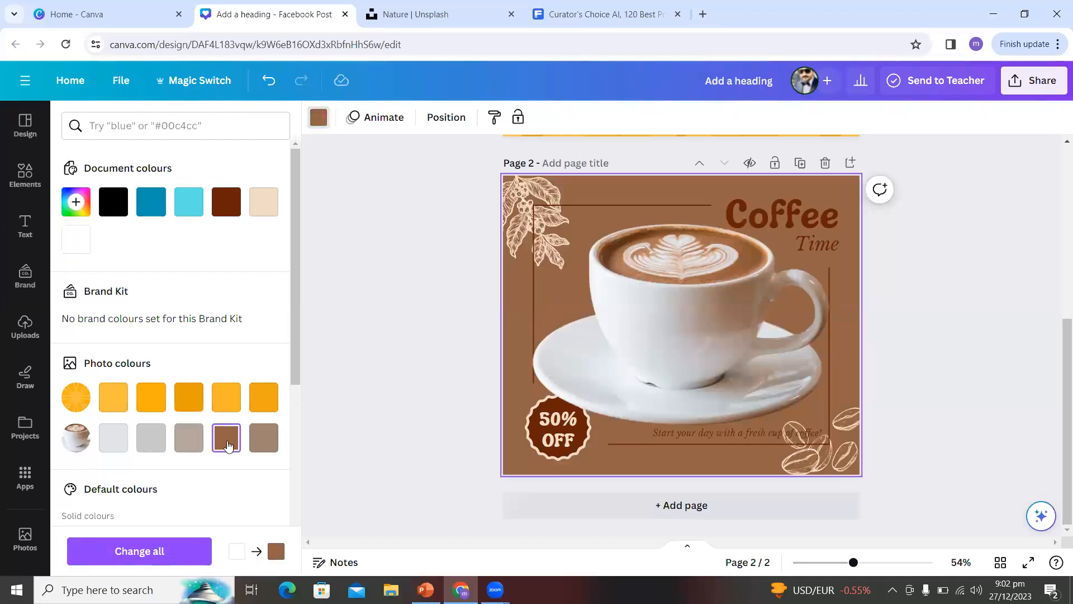
left_click(227, 202)
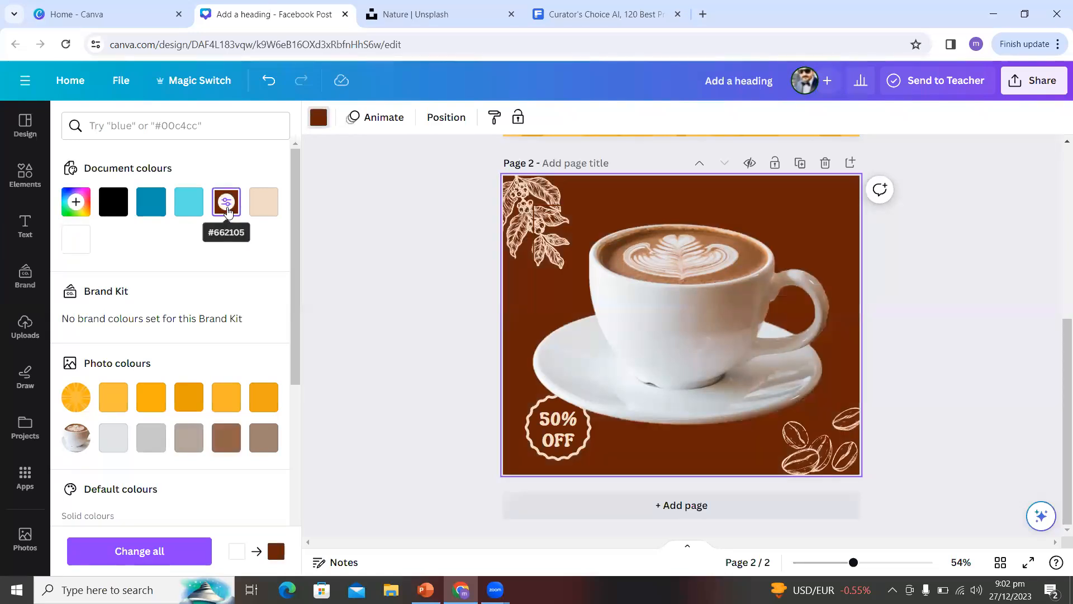
Step: Try the cup photo's brown, taupe and grey tones as the page 2 background, settling on the muted greyish brown
left_click(226, 444)
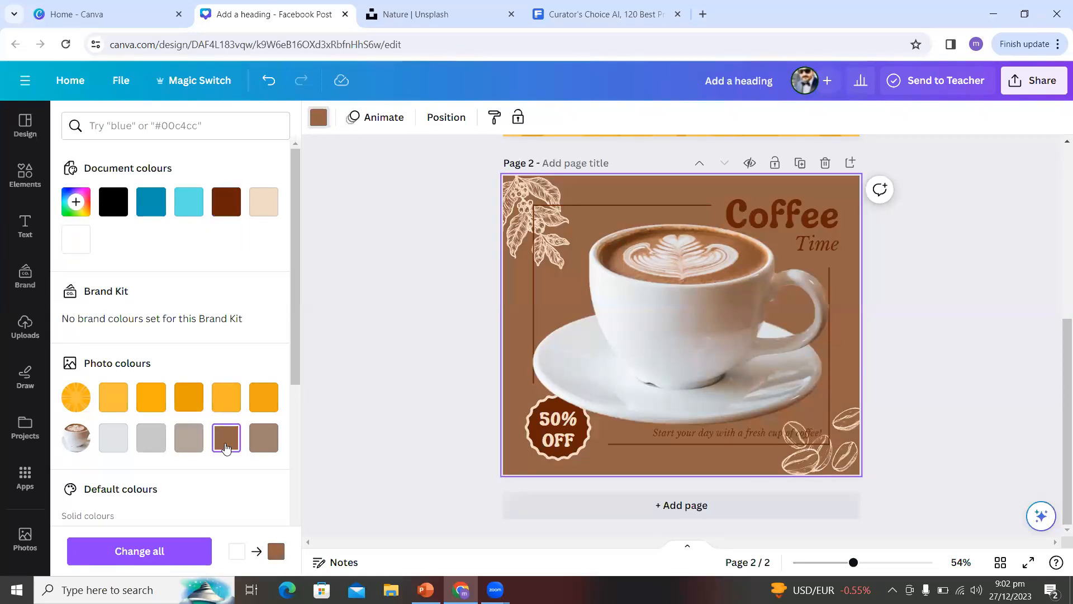
left_click(194, 444)
left_click(263, 439)
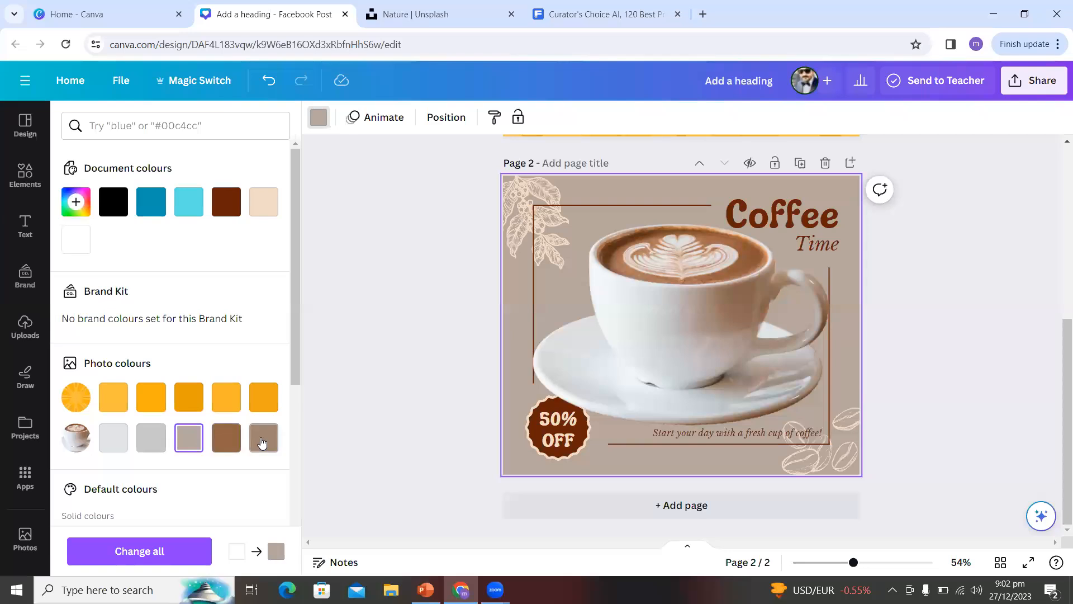
left_click(151, 437)
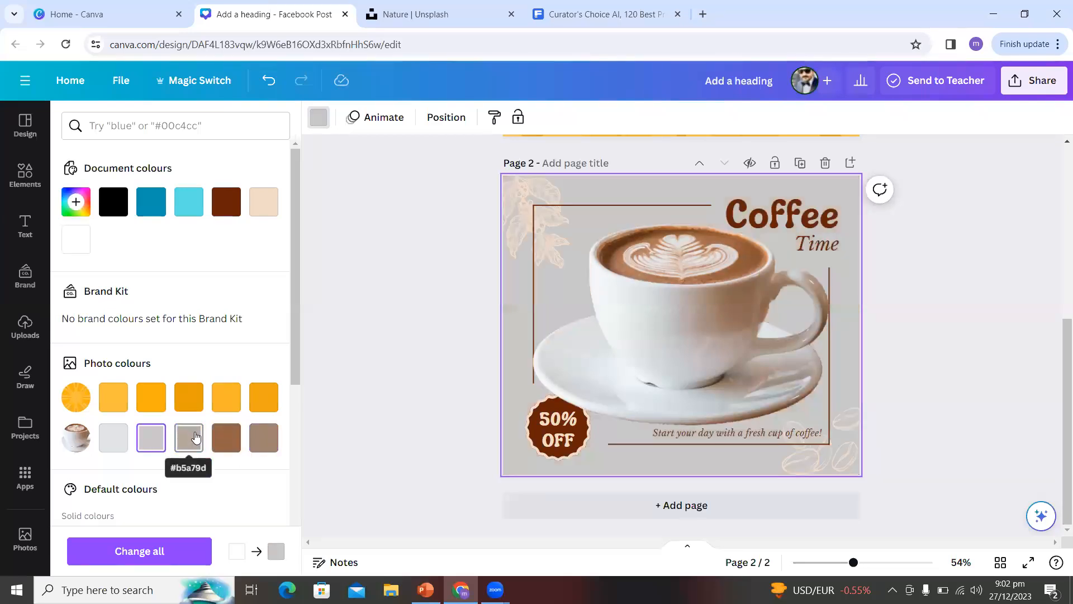
left_click(188, 437)
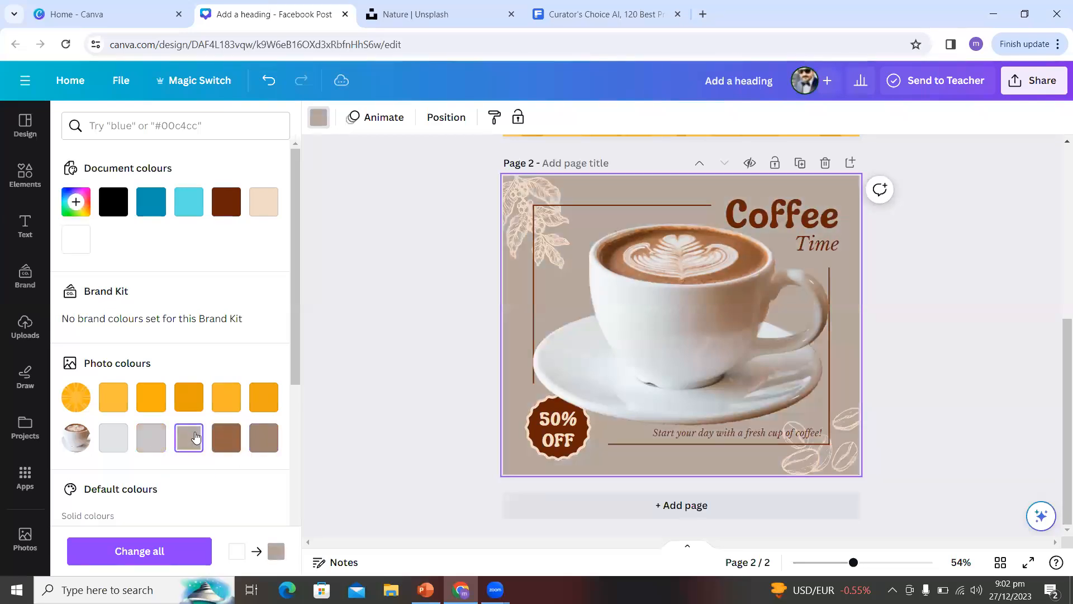
left_click(237, 441)
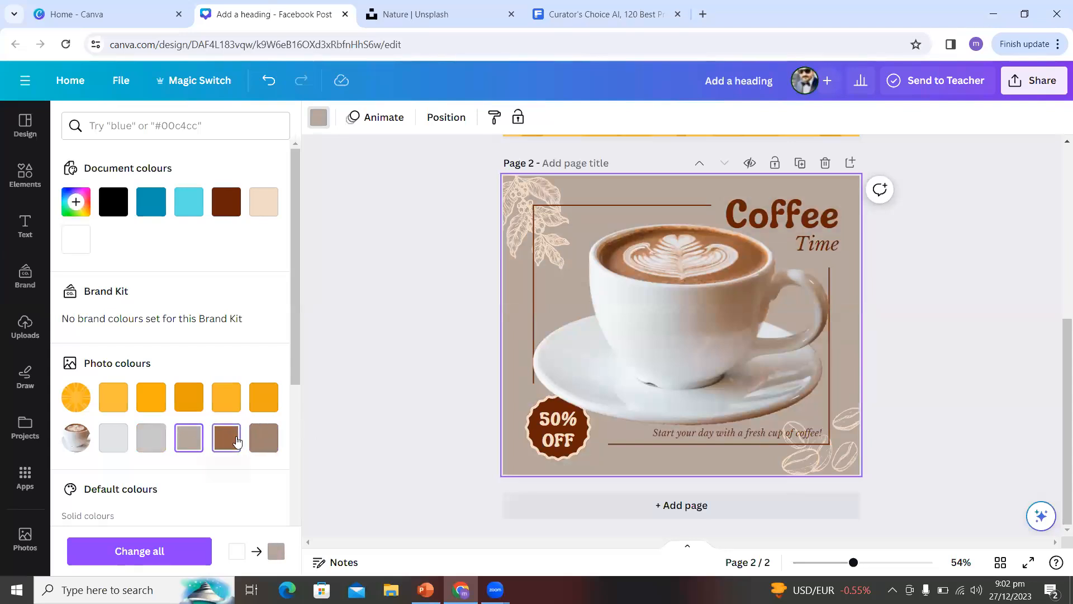
left_click(263, 442)
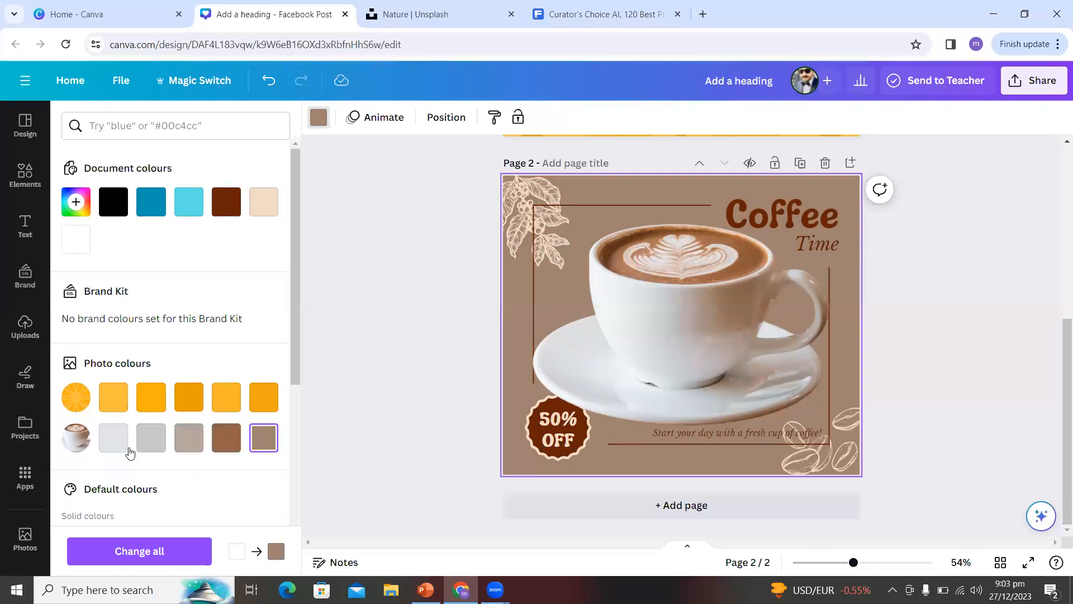
left_click(441, 407)
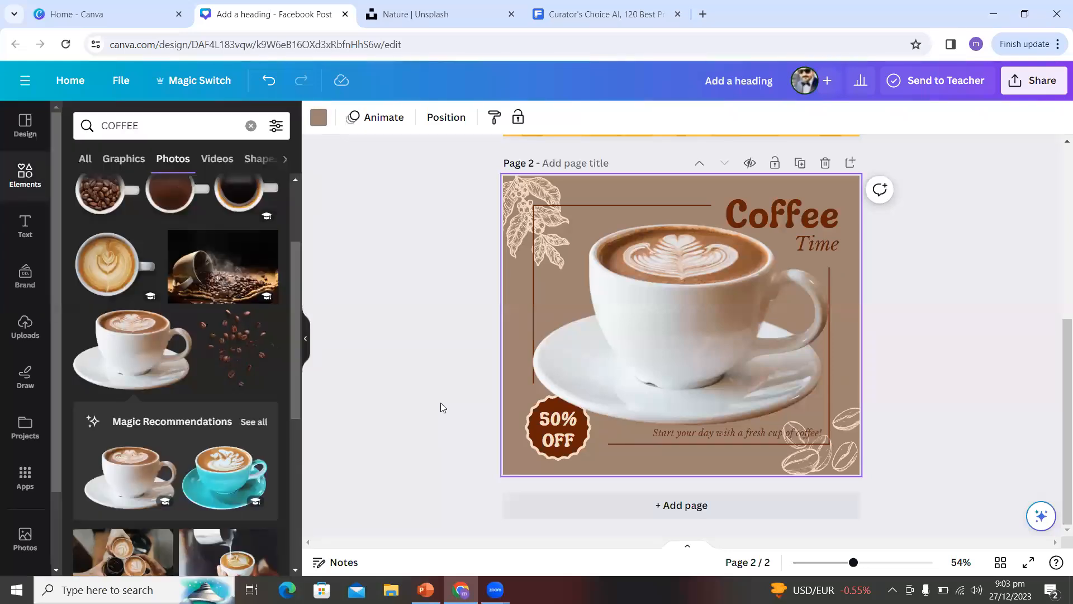
Step: Change the discount badge text on the coffee post to 25% OFF
left_click(559, 420)
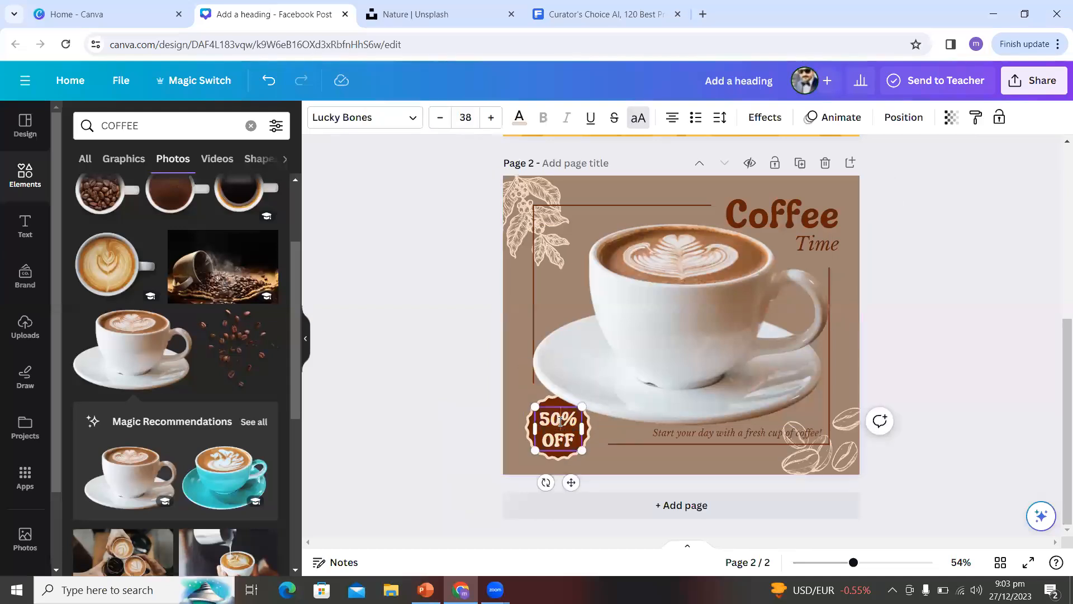
left_click_drag(561, 420, 543, 420)
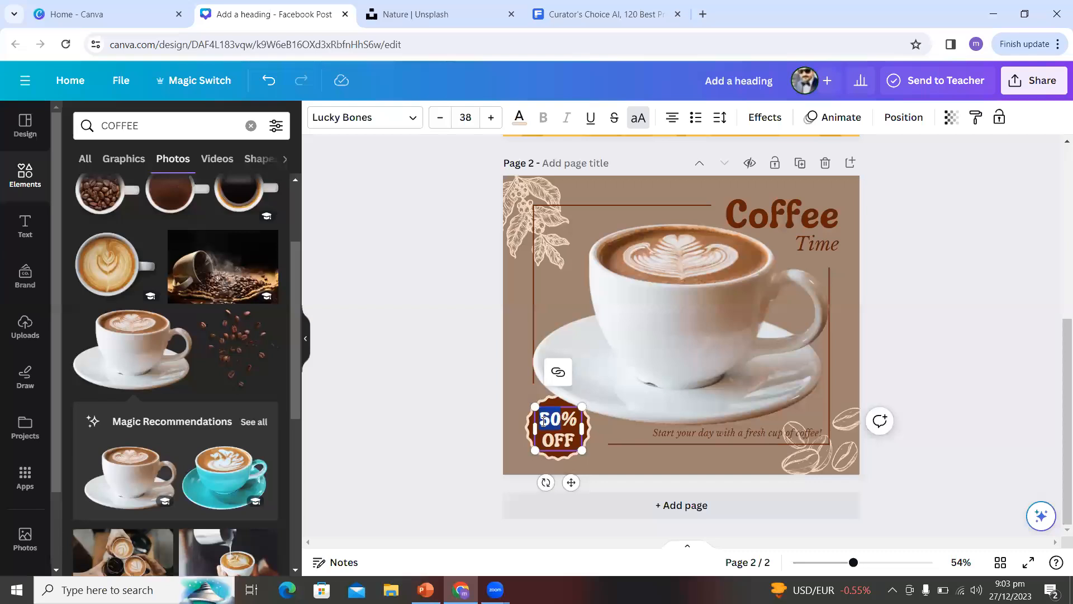
type("3")
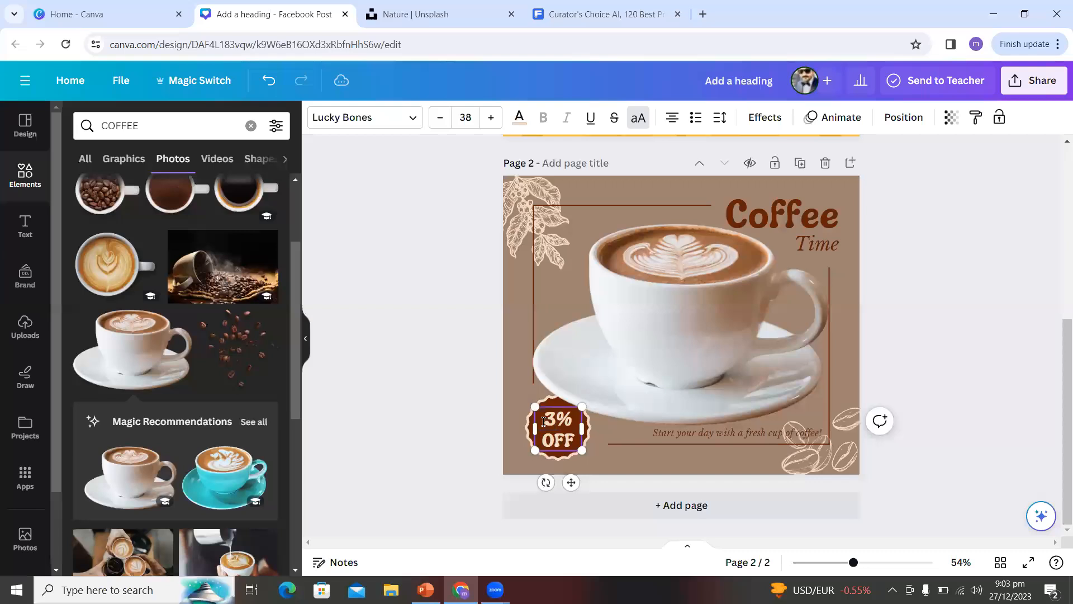
key("BackSpace")
type("25")
left_click(461, 402)
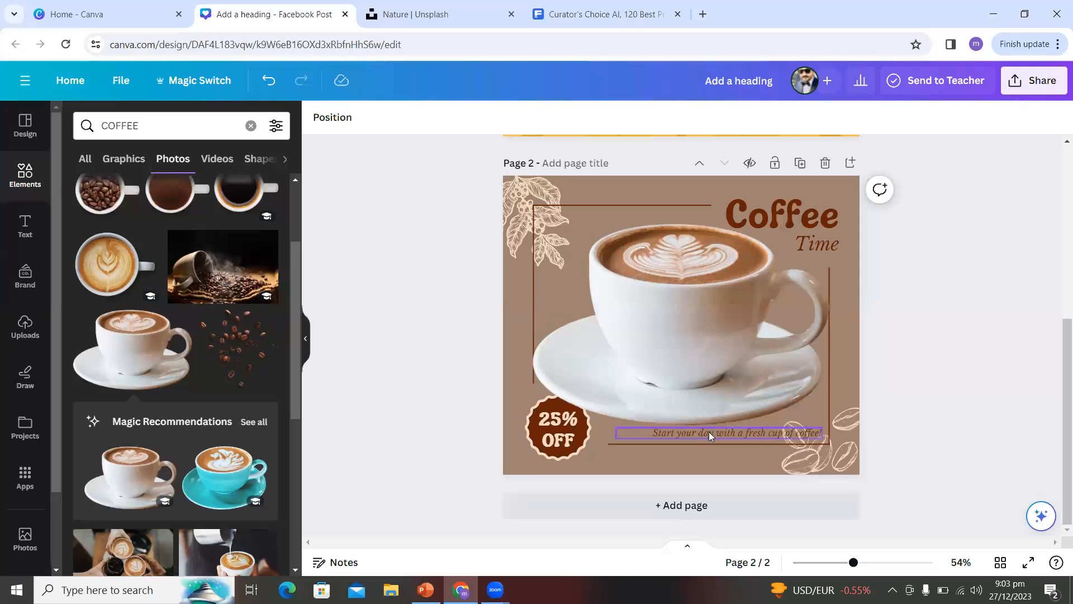
Step: Try the cup photo's brown and taupe tones on the coffee bean illustration, returning it to beige #f1dbc7
left_click(844, 461)
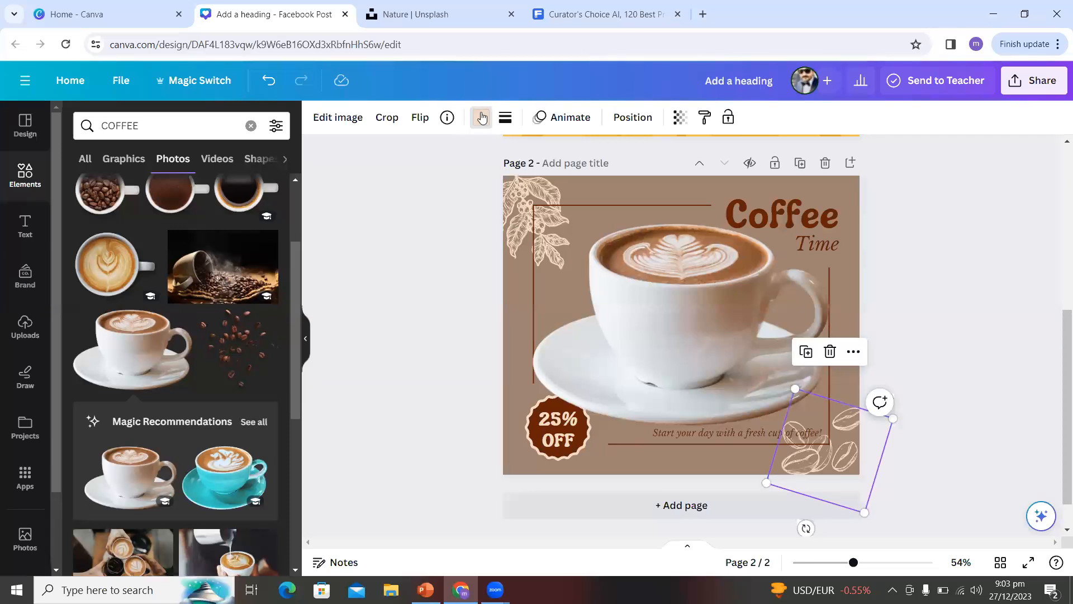
left_click(482, 118)
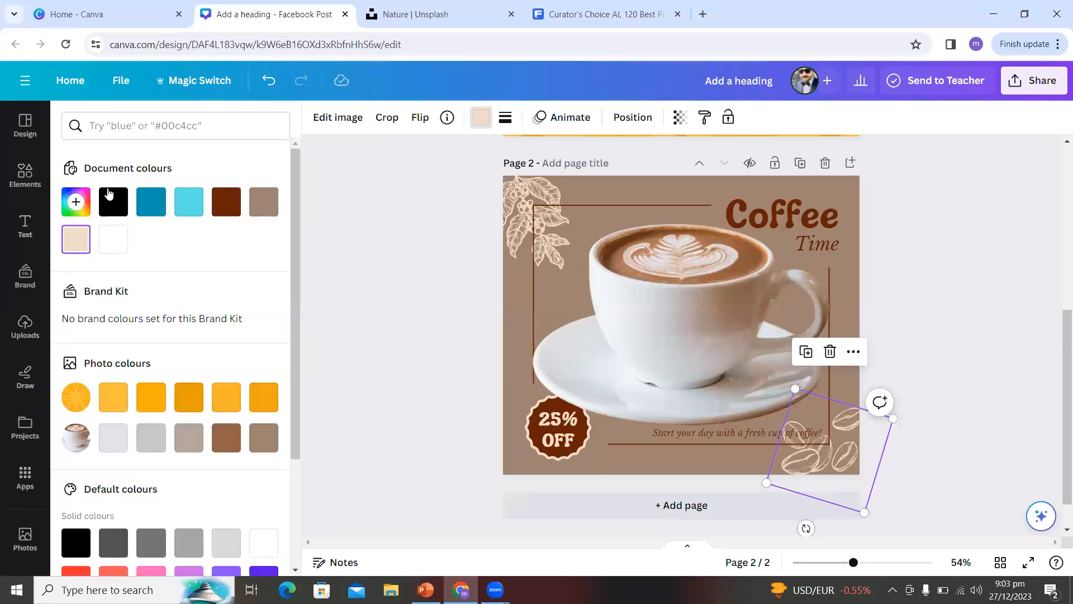
left_click(226, 438)
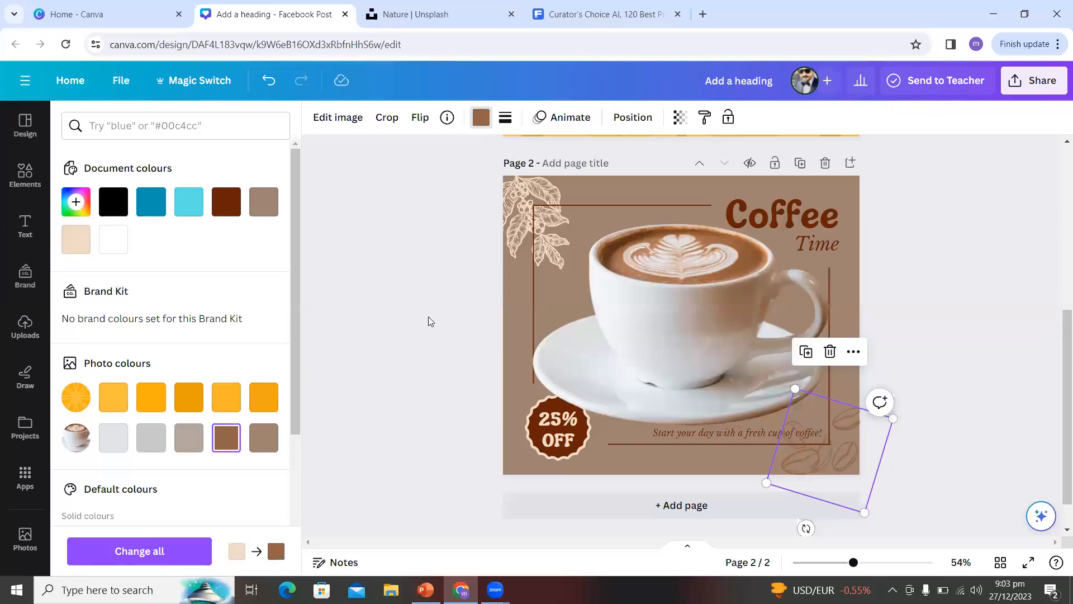
left_click(254, 437)
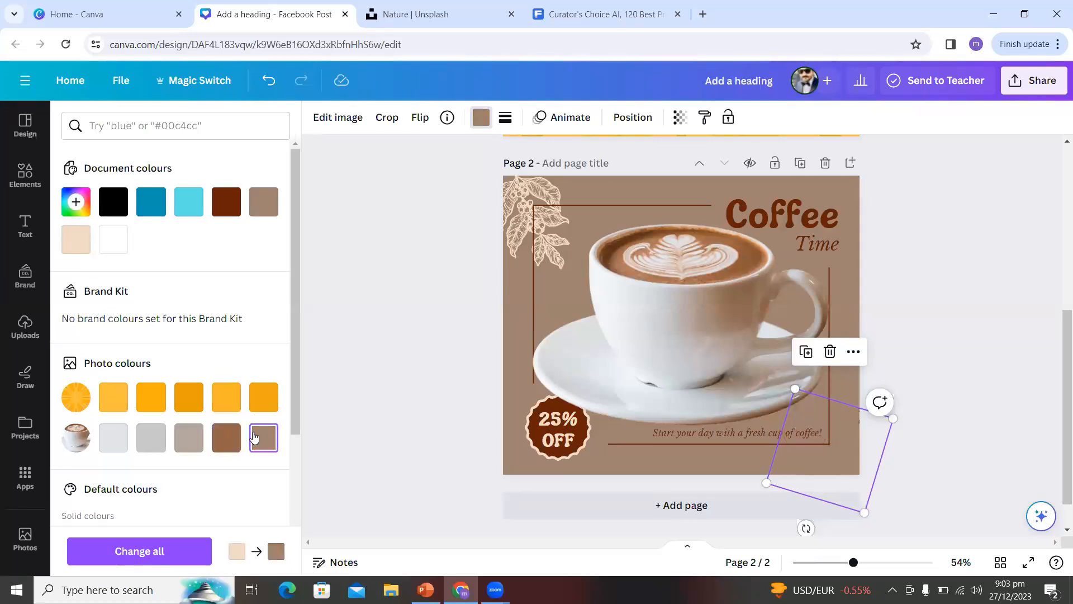
left_click(196, 443)
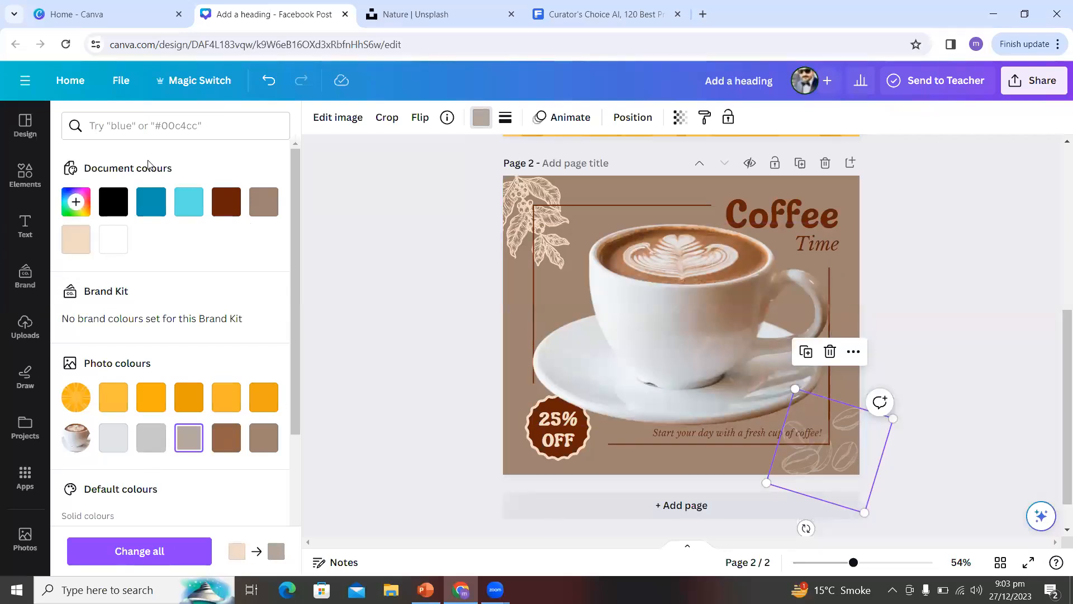
left_click(75, 237)
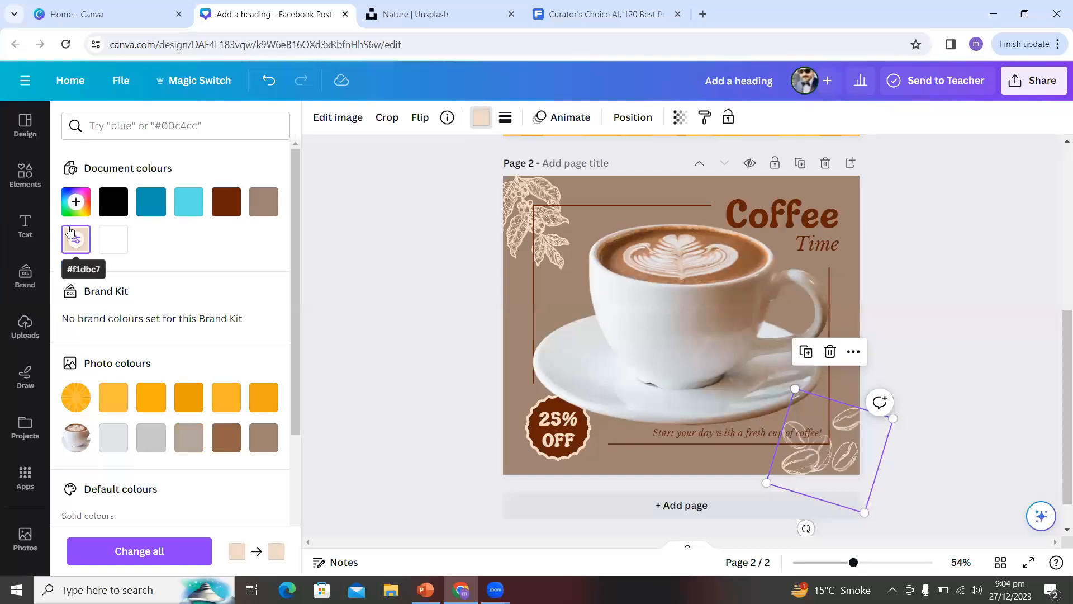
left_click(376, 383)
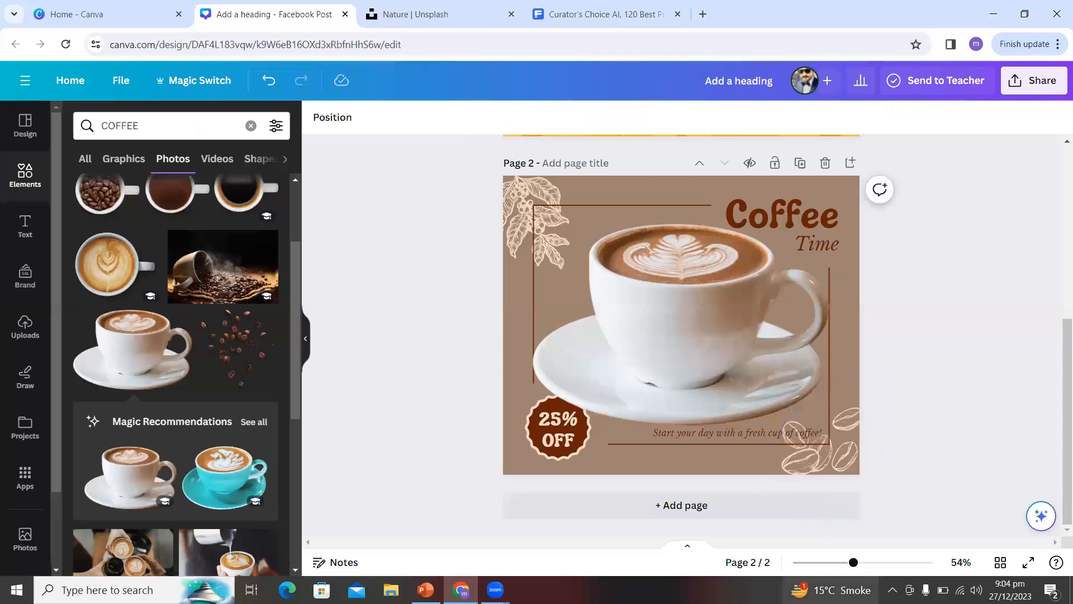
Step: Review the sale post and the coffee post together at 33% zoom
mouse_move(843, 590)
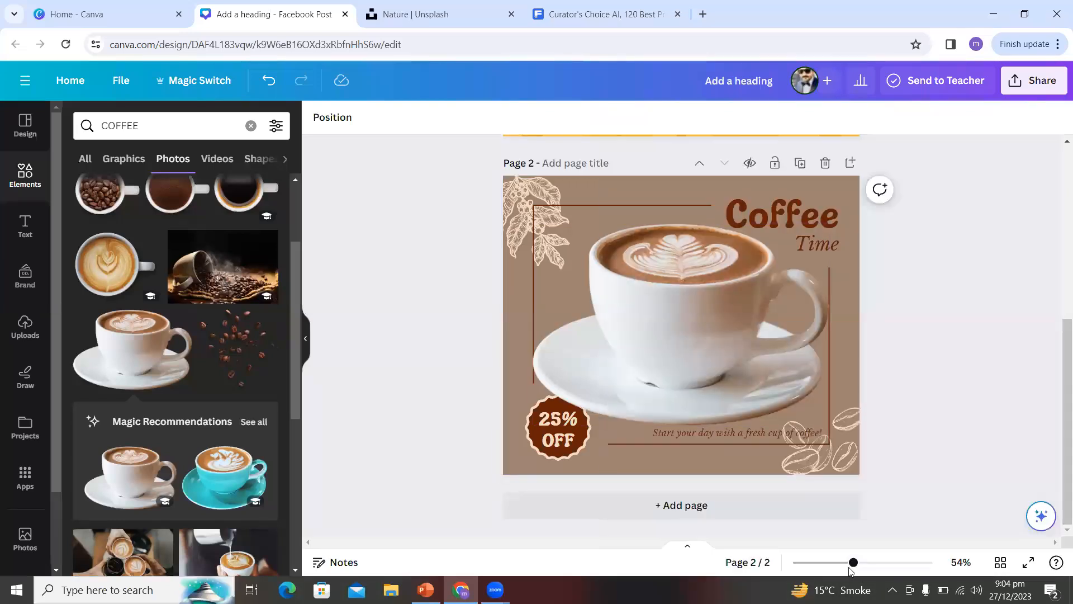
left_click_drag(854, 563, 837, 570)
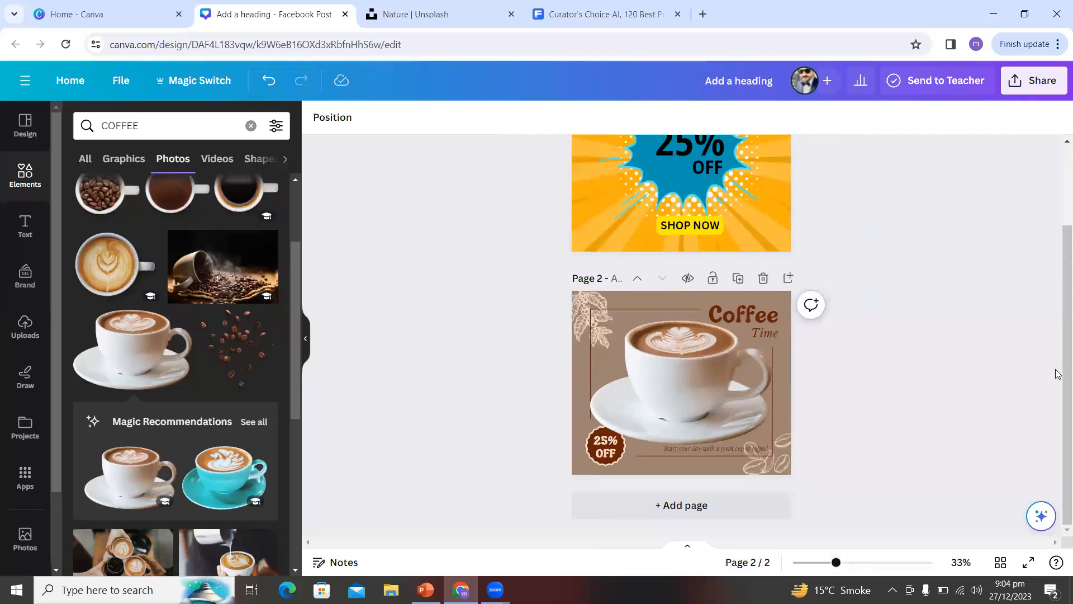
scroll(1057, 346, "up", 1)
scroll(1057, 335, "up", 2)
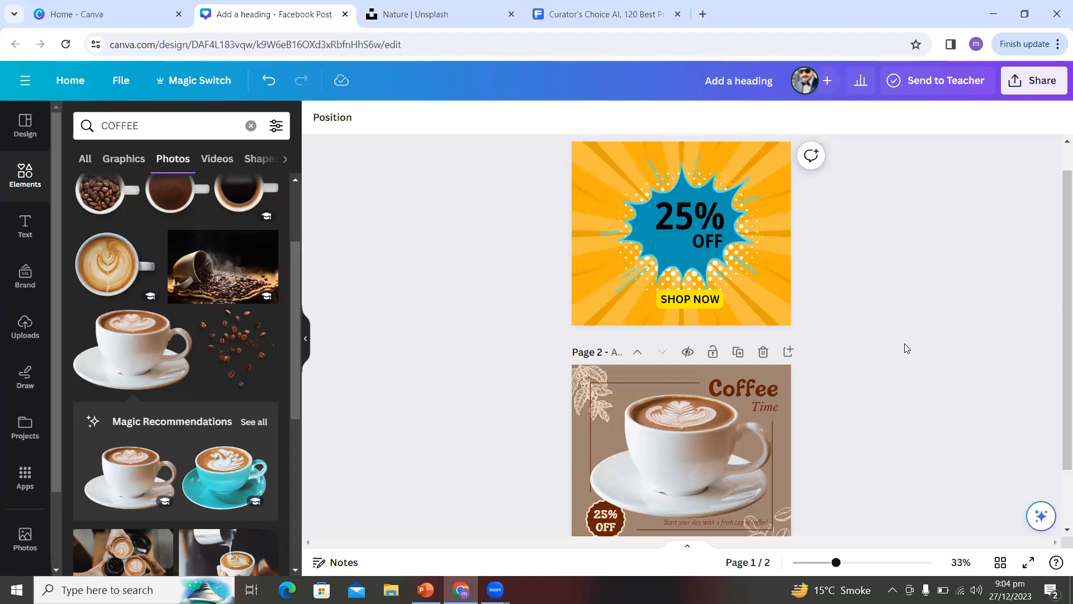
left_click_drag(1056, 387, 1057, 488)
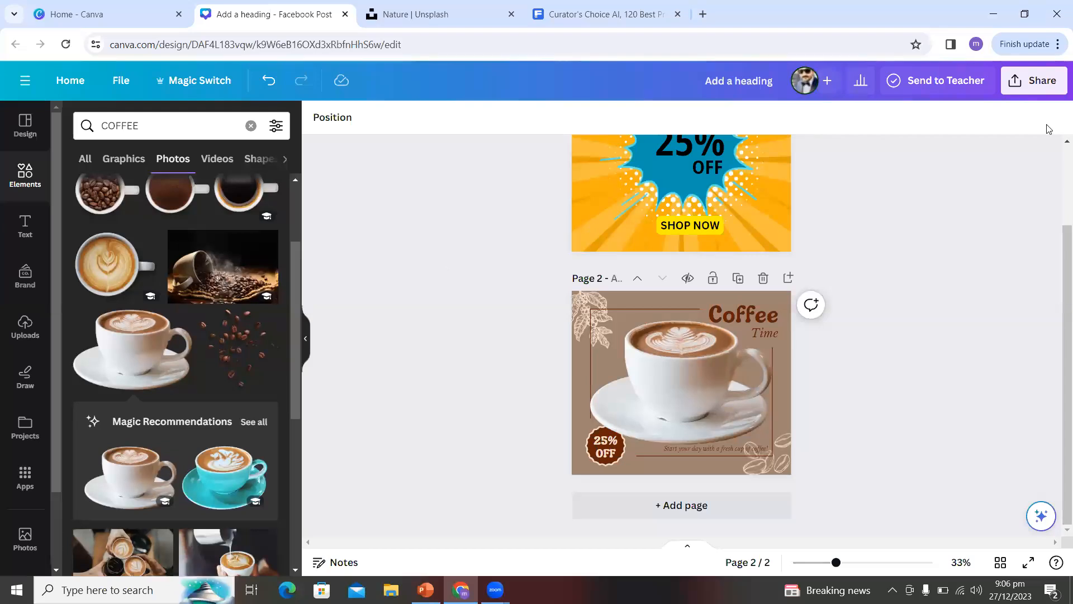
left_click_drag(1059, 354, 1057, 305)
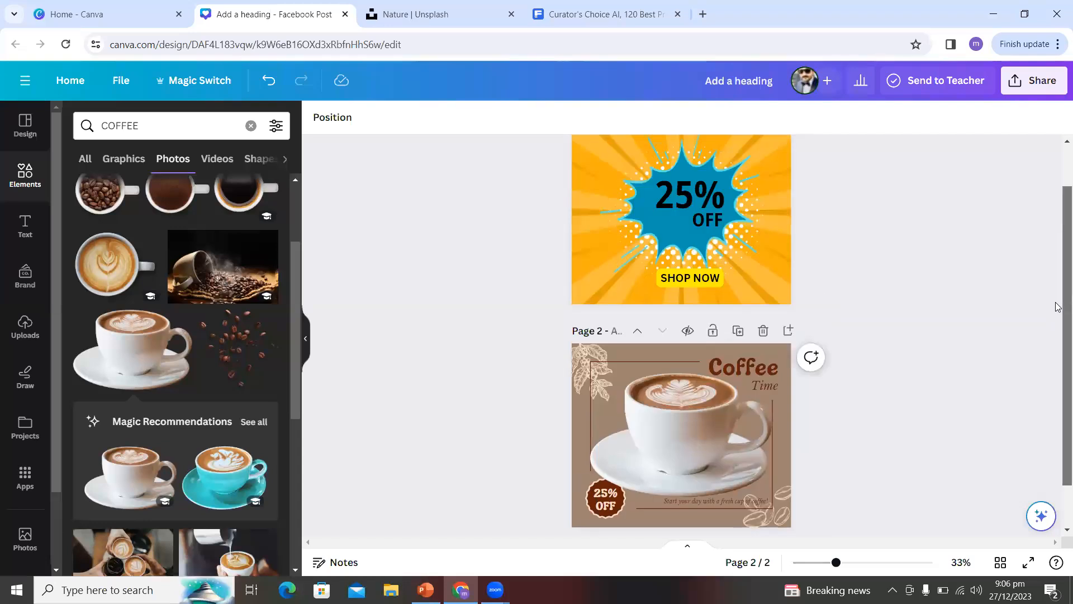
Step: Rename the design as "facebook post"
double_click(739, 79)
key("ctrl+a")
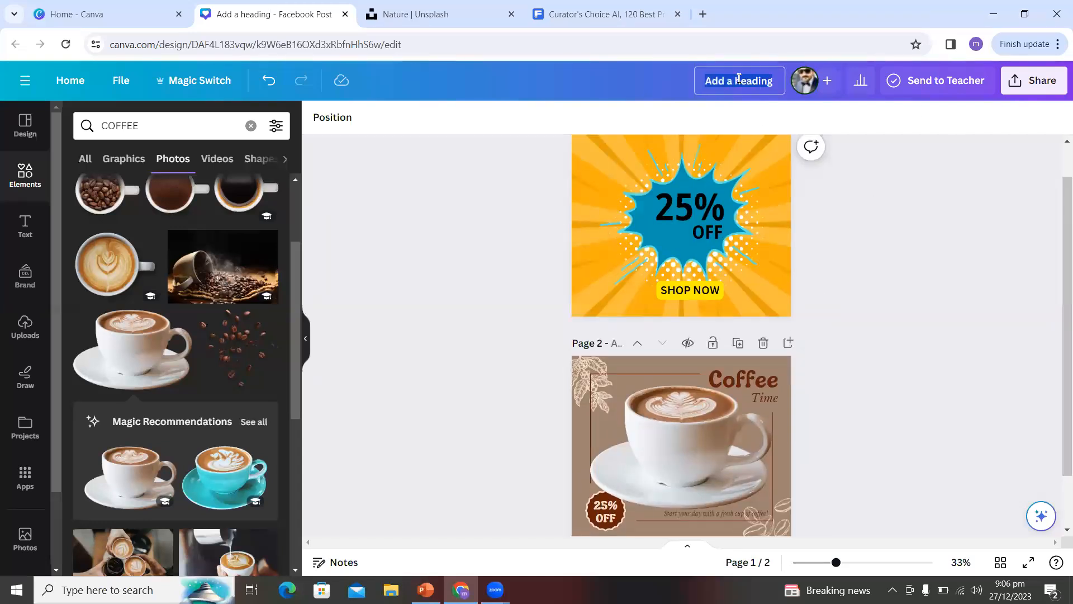
type("facebook post")
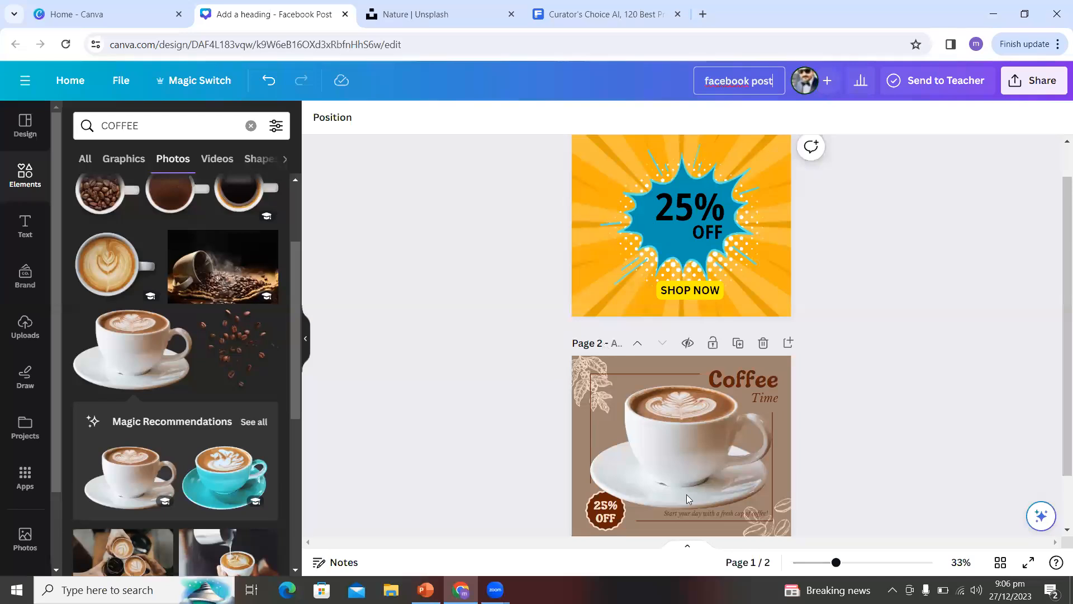
left_click(905, 274)
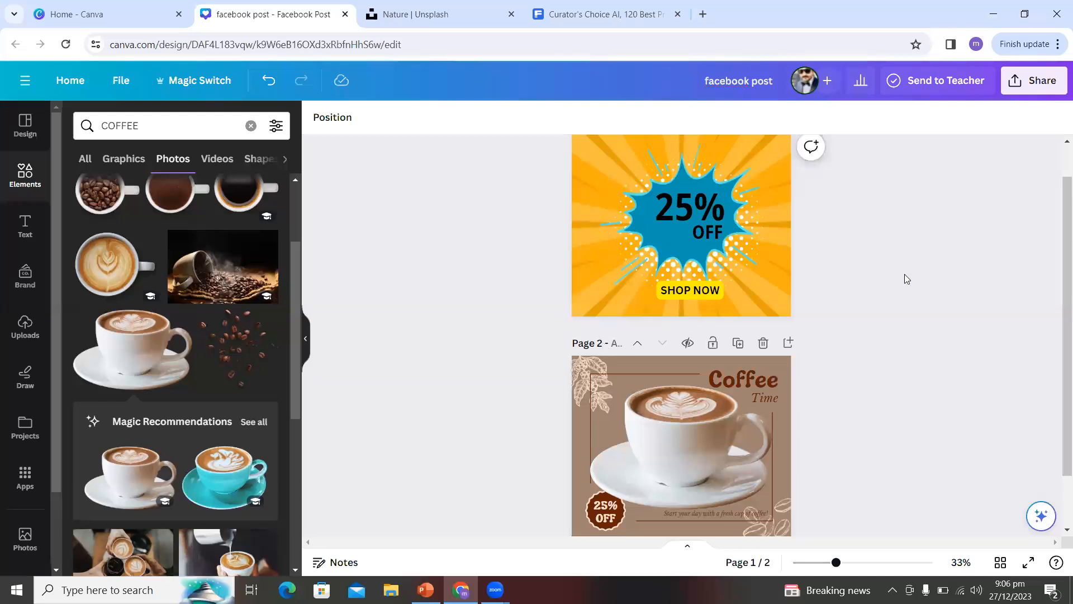
Step: Download all pages of the design as JPG files
left_click(1024, 93)
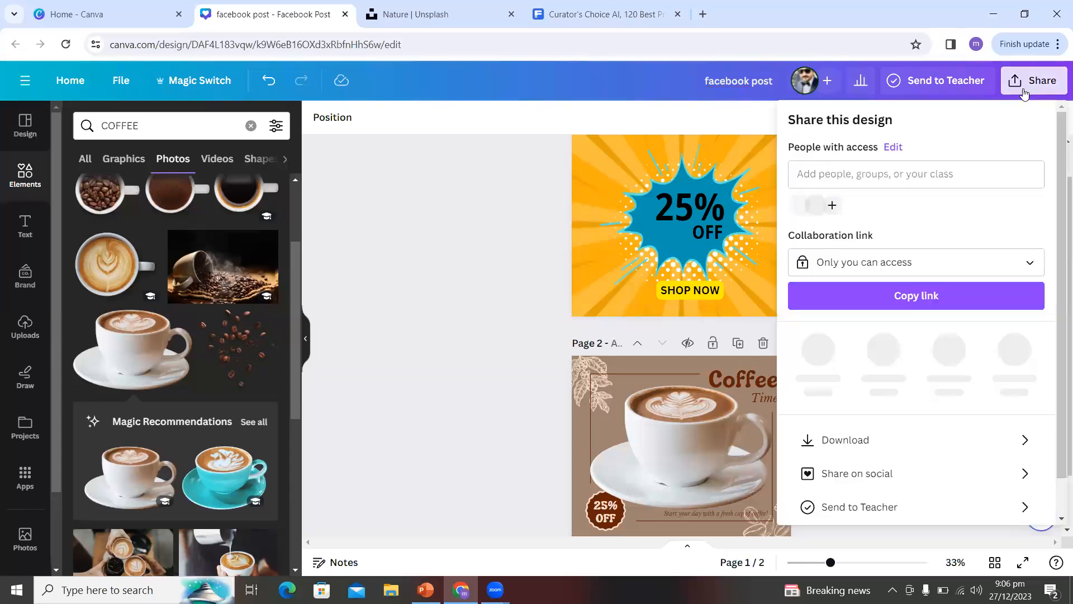
left_click(864, 435)
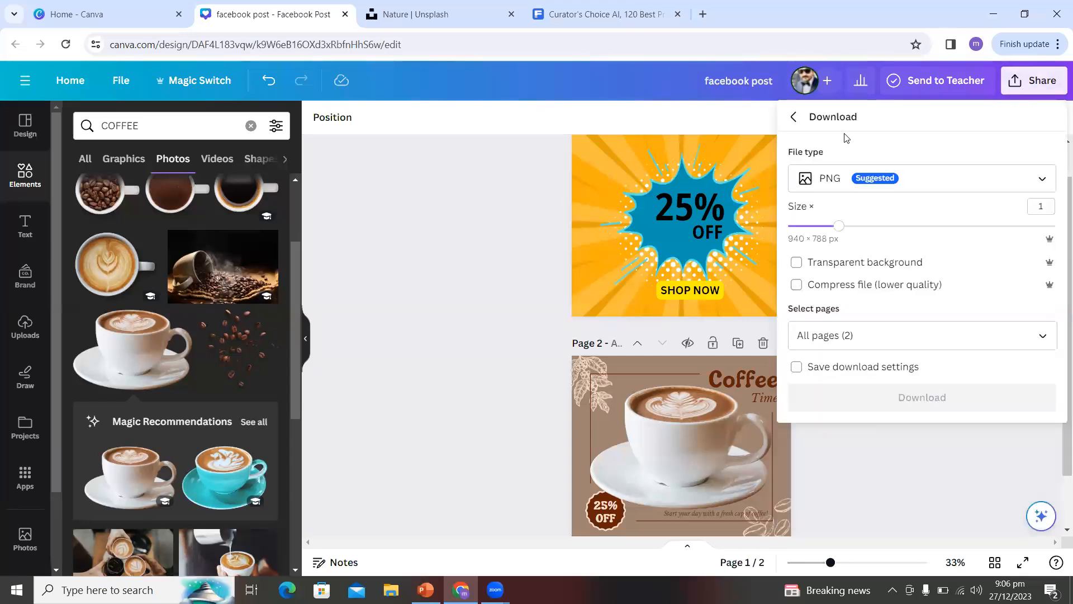
left_click(826, 174)
left_click(826, 221)
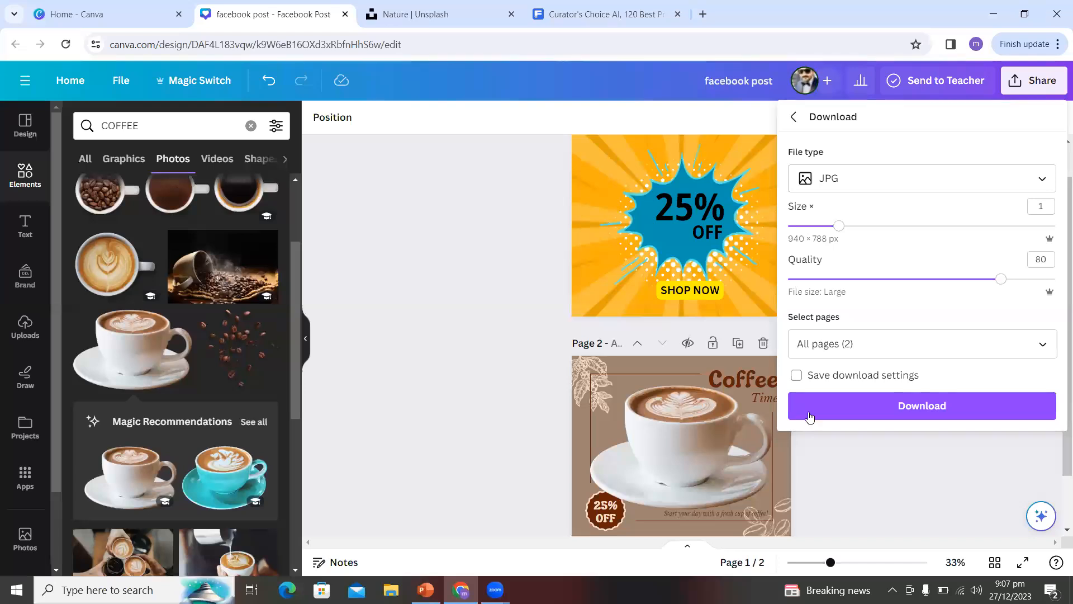
left_click(855, 422)
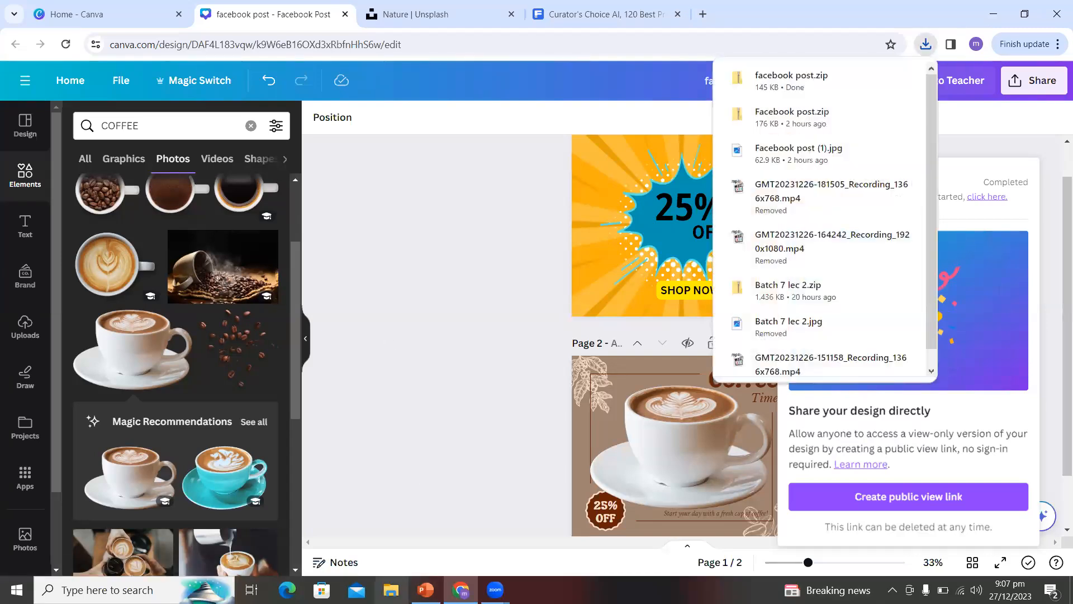
Step: Switch to File Explorer, open the downloaded facebook post archive in Downloads, and view image 1 before closing it
left_click(391, 591)
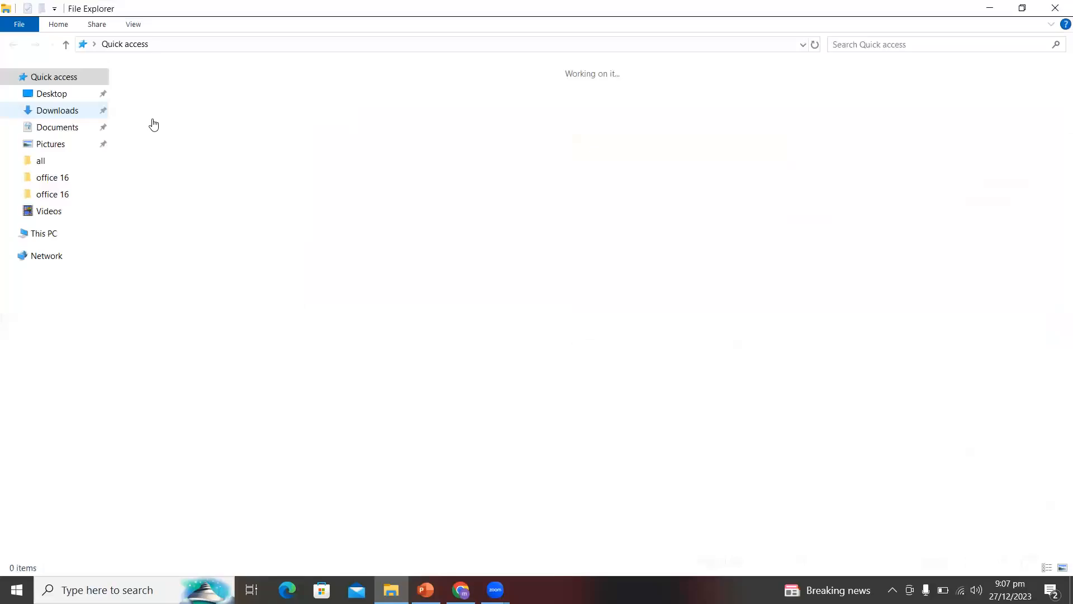
left_click(56, 110)
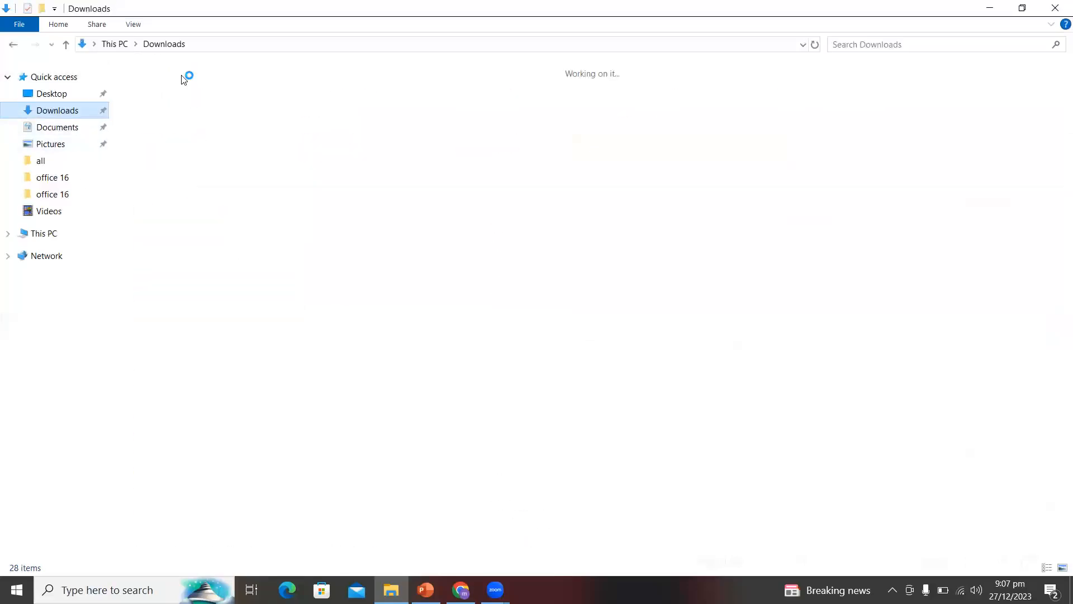
double_click(146, 102)
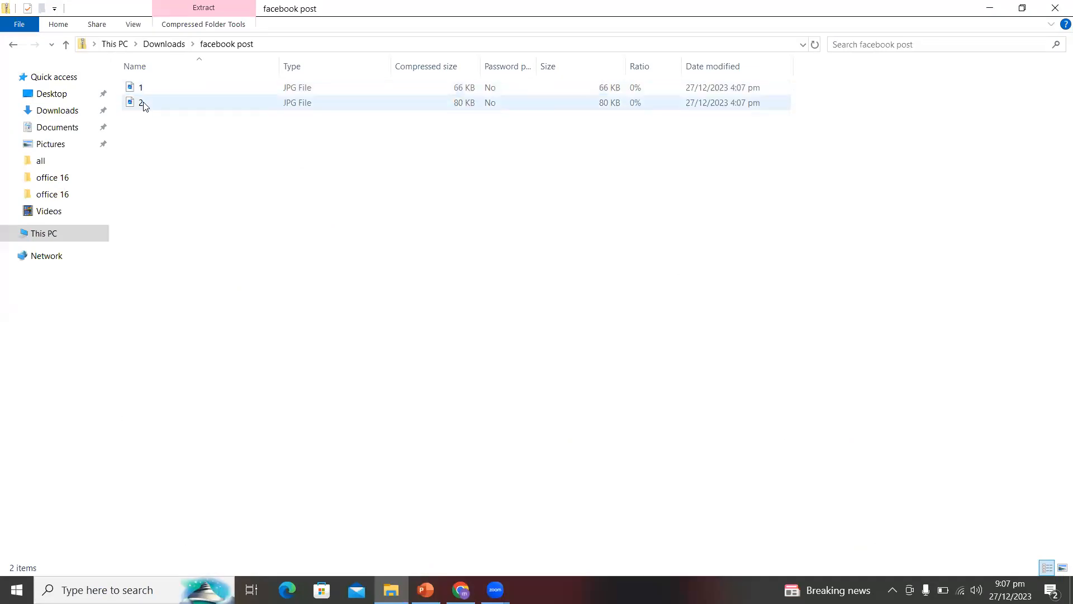
double_click(147, 89)
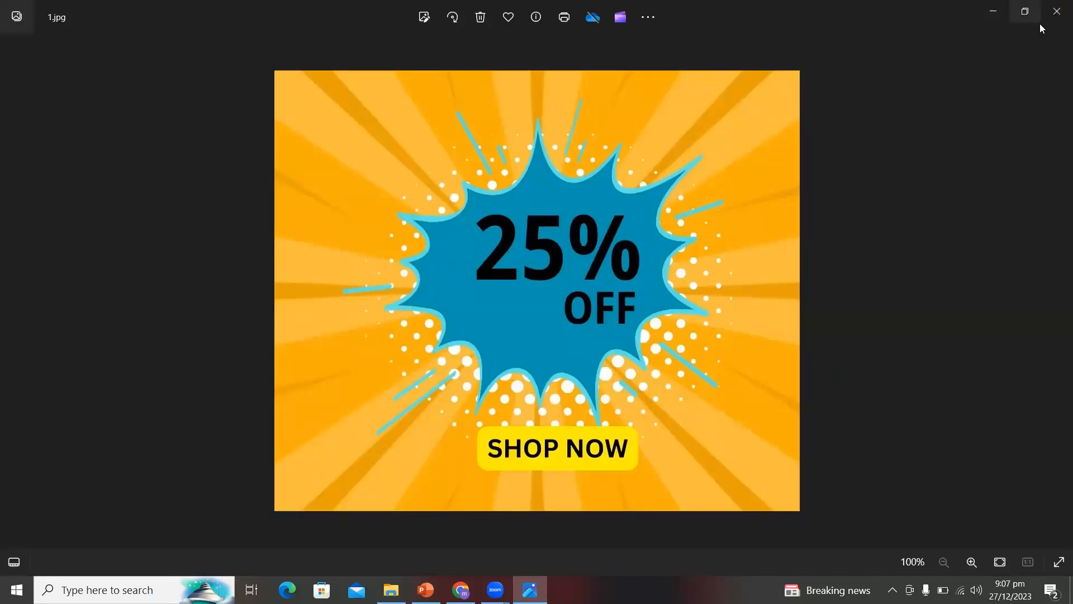
left_click(1057, 13)
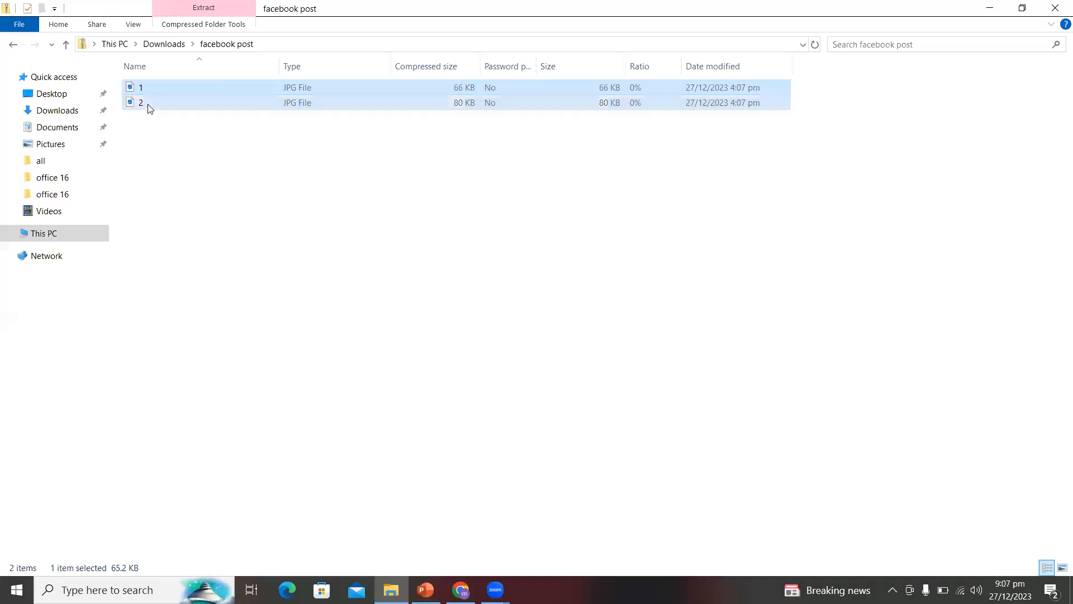
Step: View image 2 from the facebook post archive, close it, and return to the Downloads folder
double_click(148, 104)
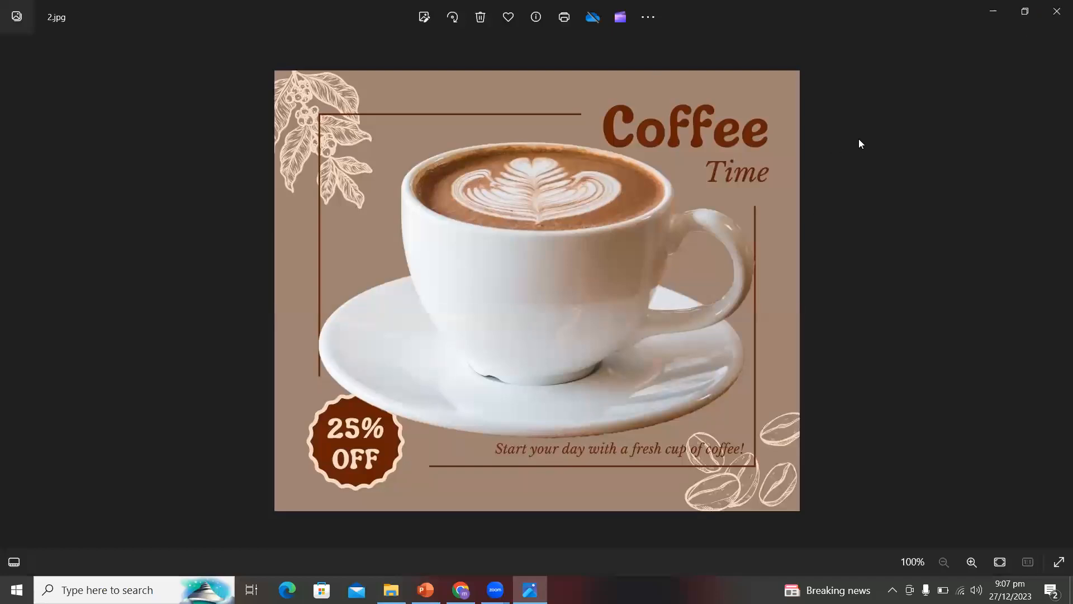
left_click(1056, 11)
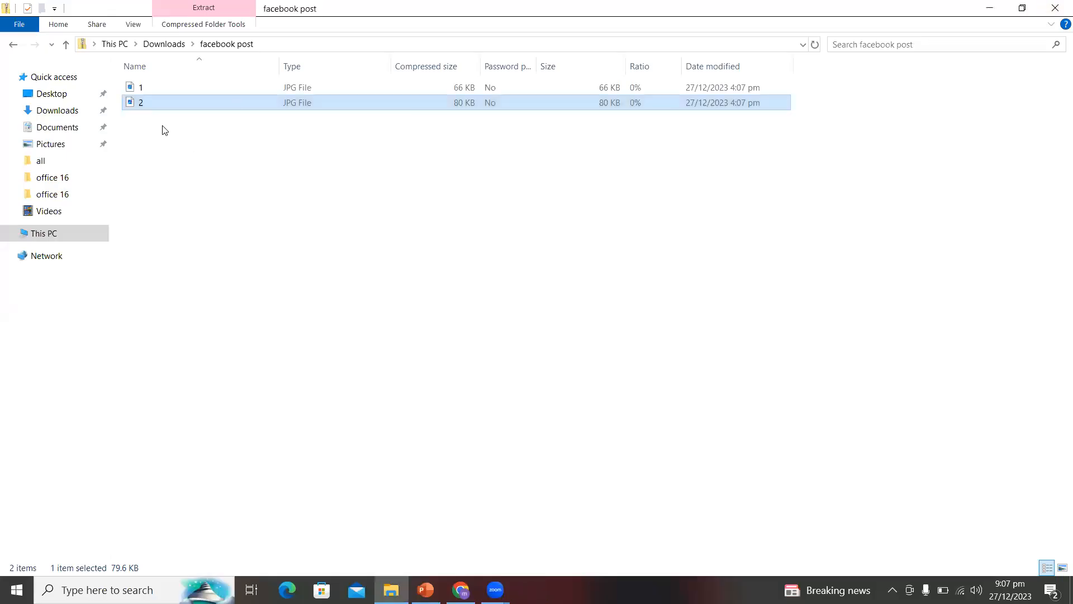
left_click(13, 48)
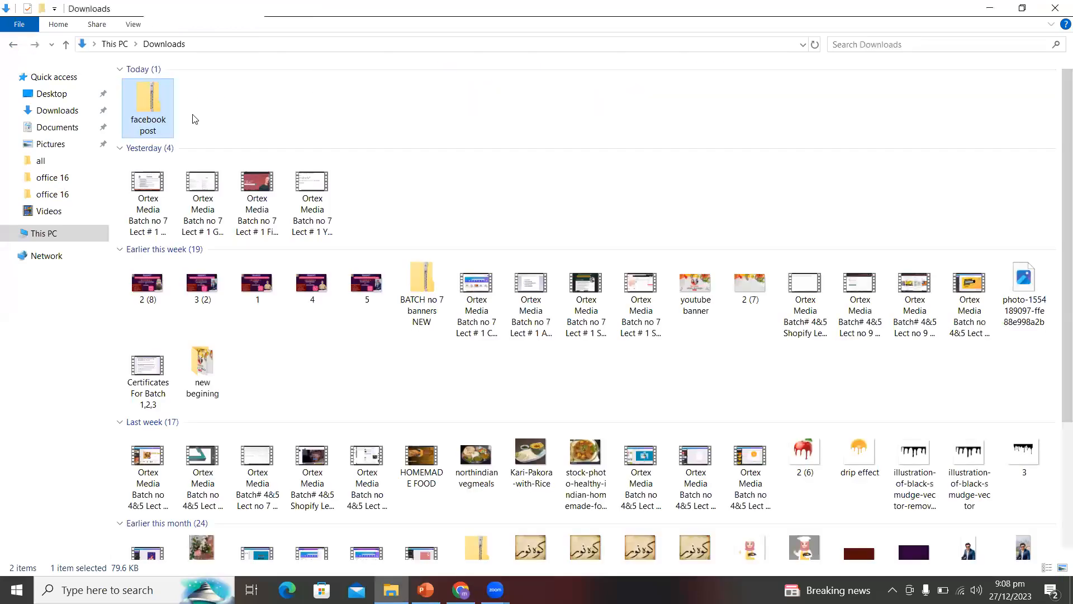
Step: Recheck the contents of the facebook post archive in Downloads, and close File Explorer to return to Canva
double_click(147, 112)
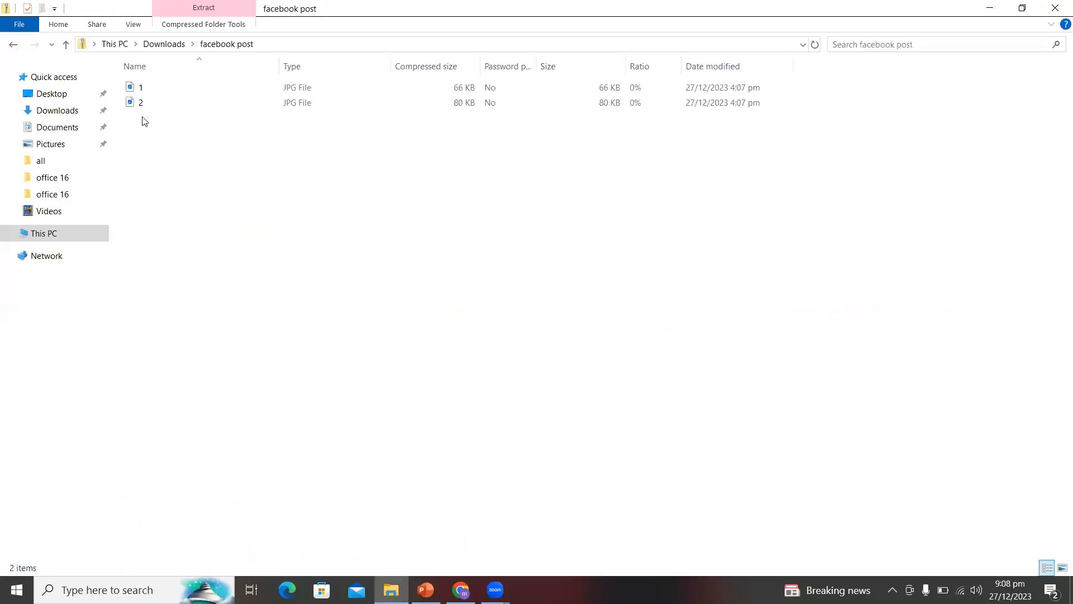
left_click(12, 46)
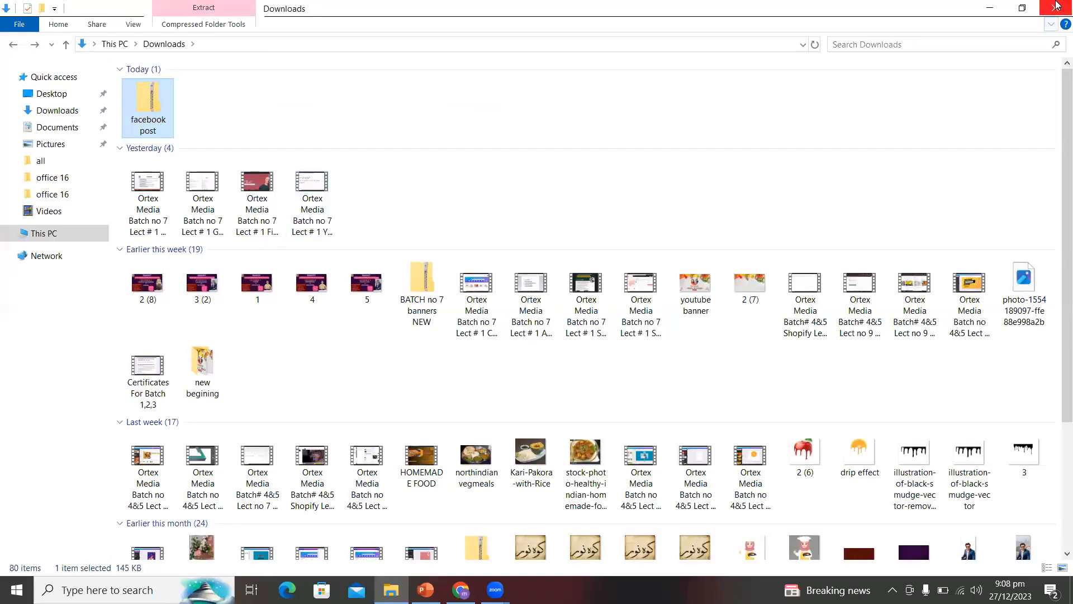
left_click(1057, 5)
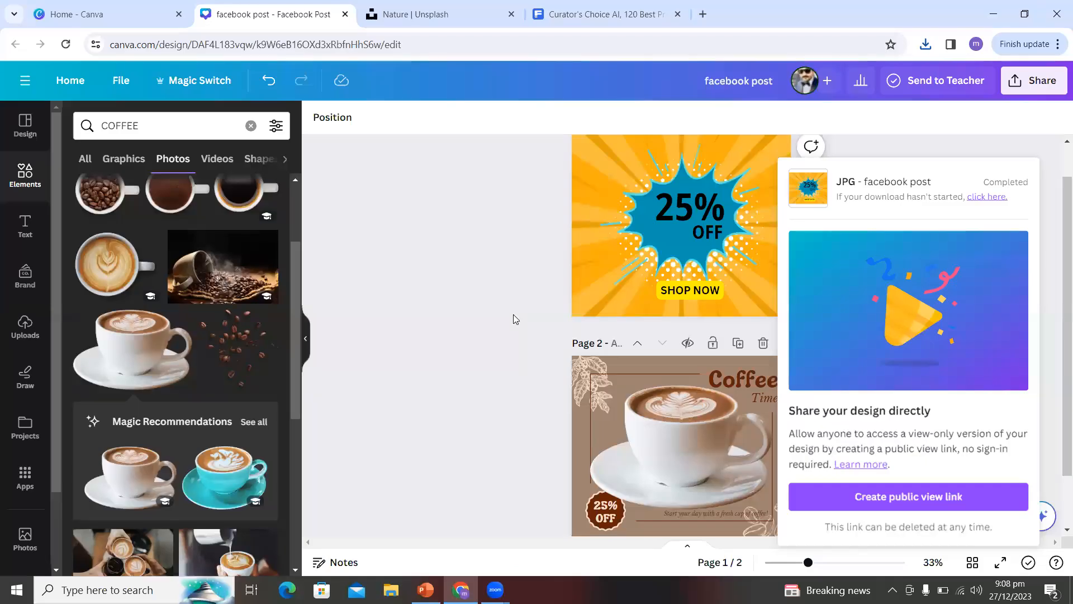